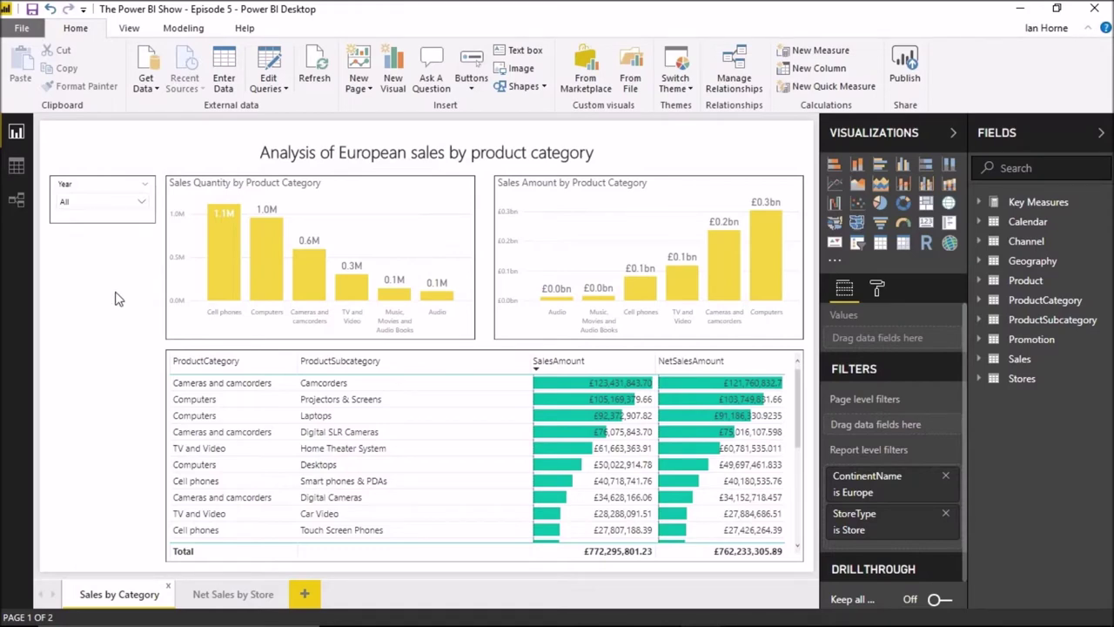
Step: Insert an Information button, place it at the upper-right corner of the report page beside the title, and narrow it around its icon
click(476, 87)
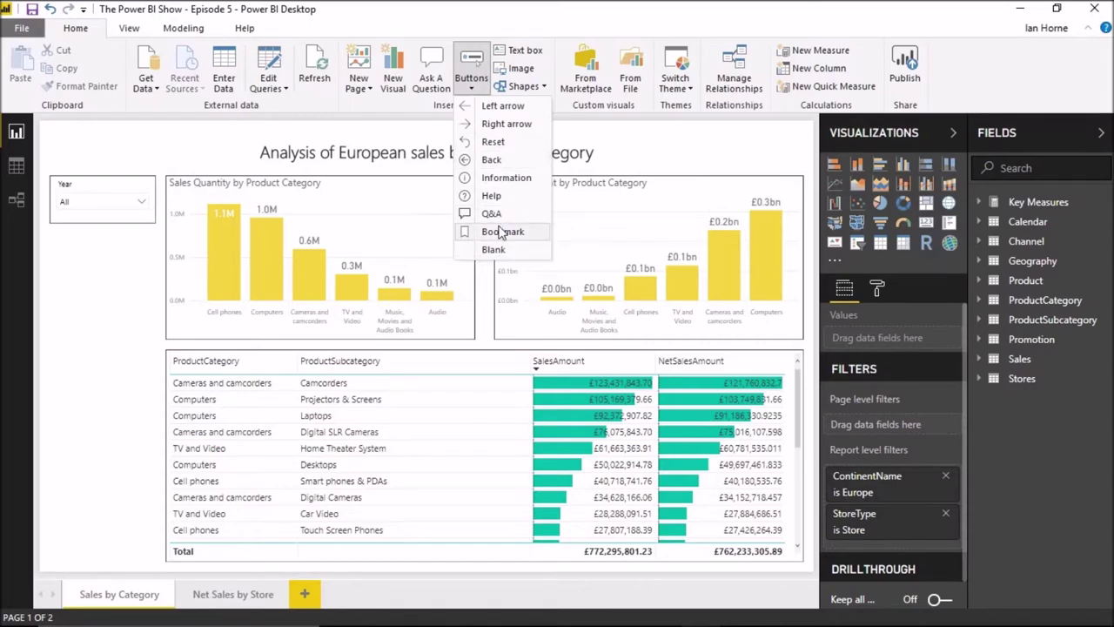
click(509, 179)
drag(83, 130, 783, 111)
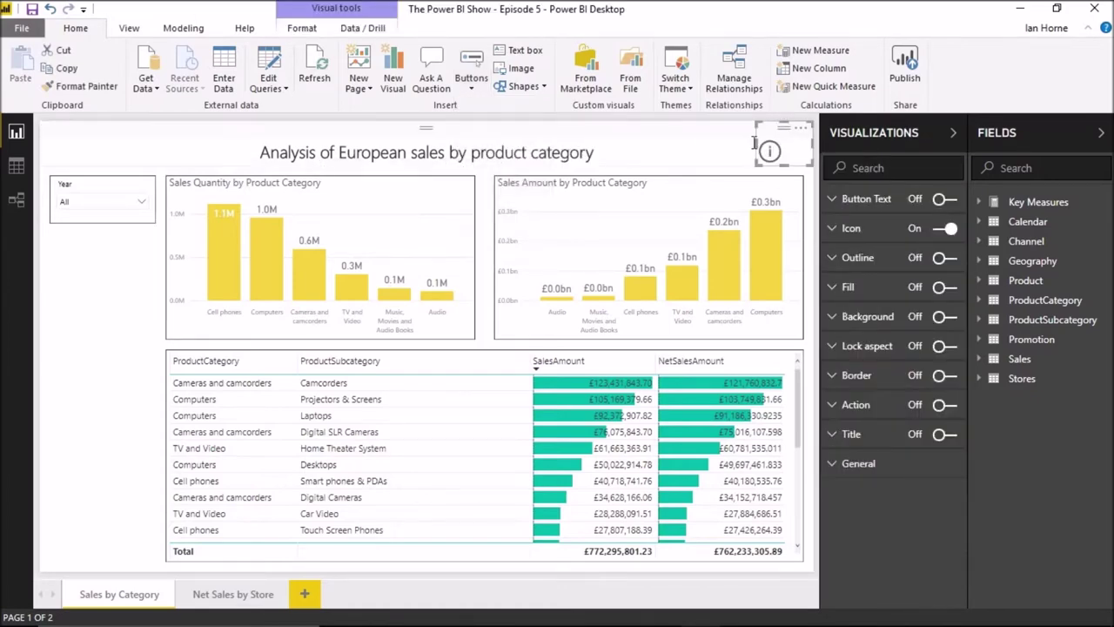
drag(766, 148, 785, 148)
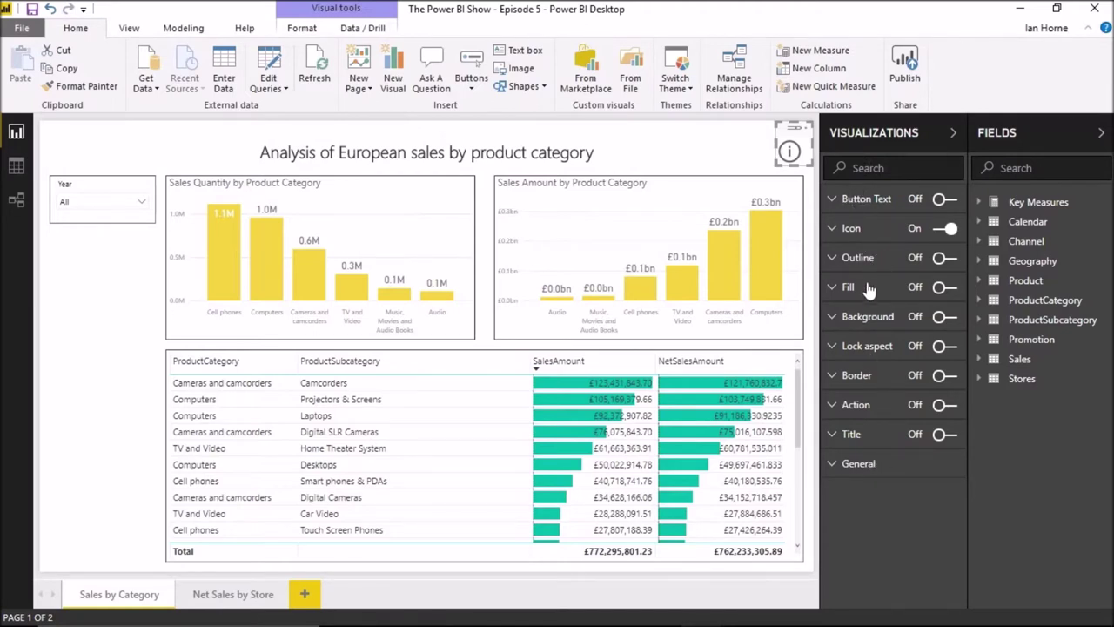
Step: Set the information button's icon line color to a light gray theme shade for the default state
click(833, 229)
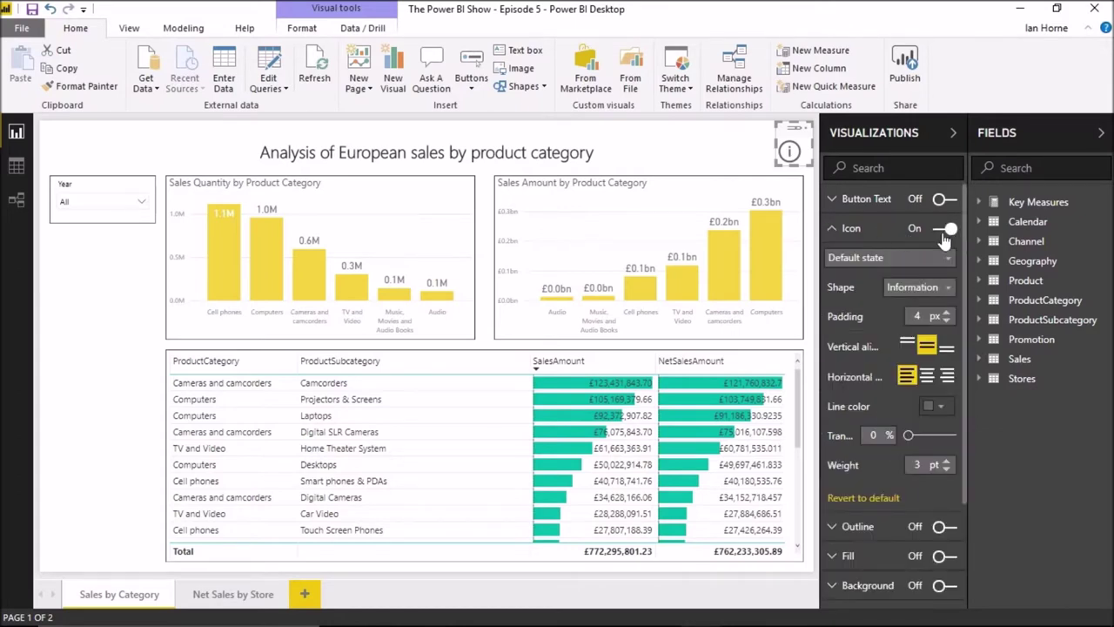
click(881, 258)
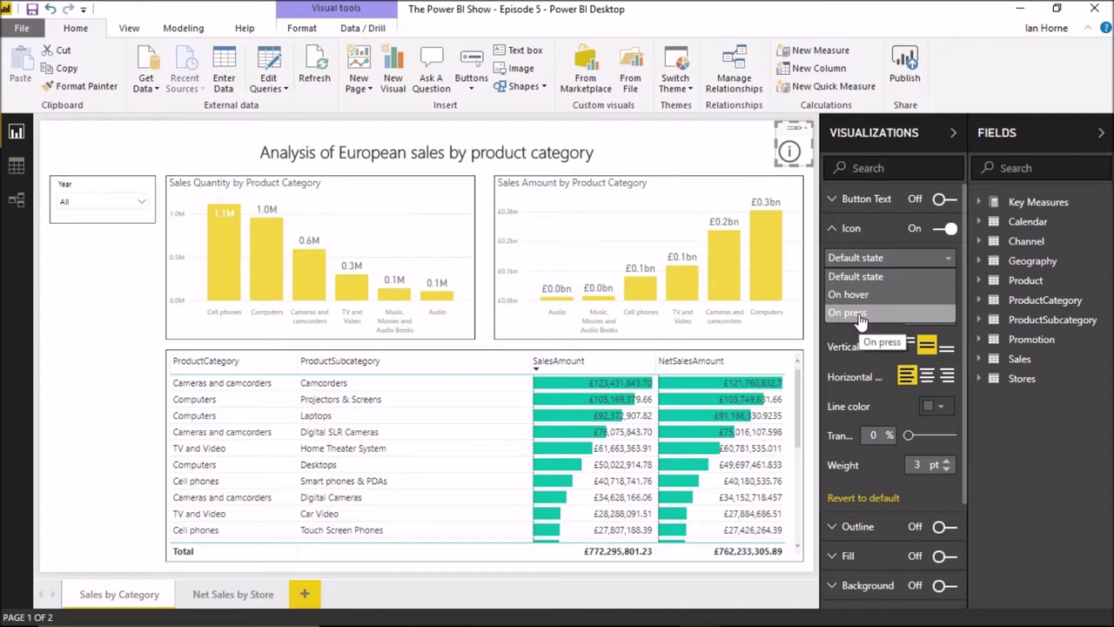
click(883, 277)
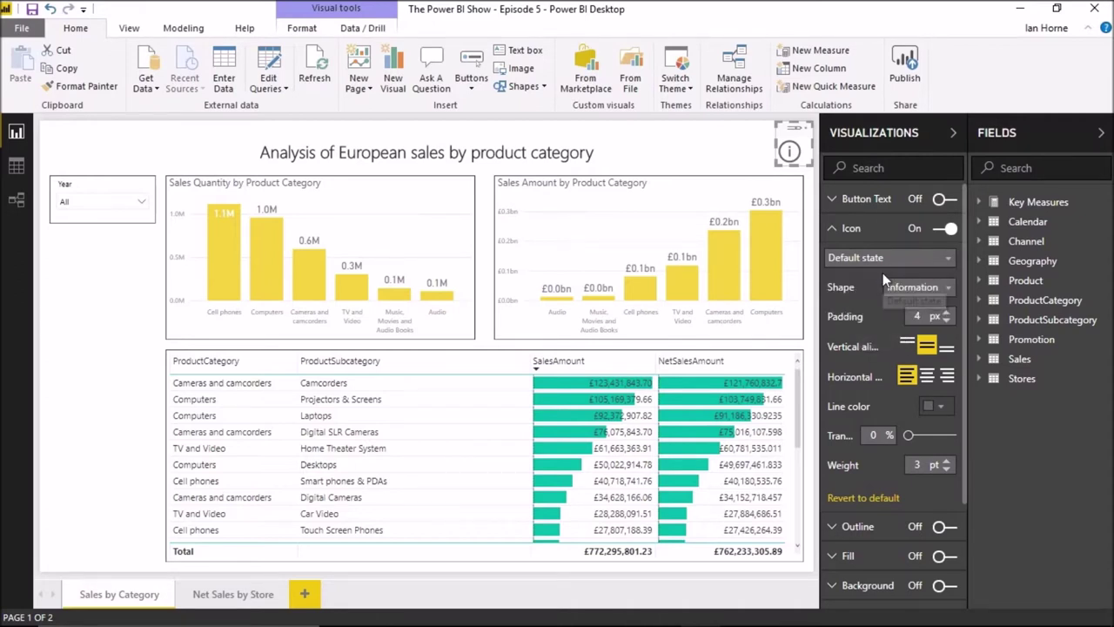
click(940, 407)
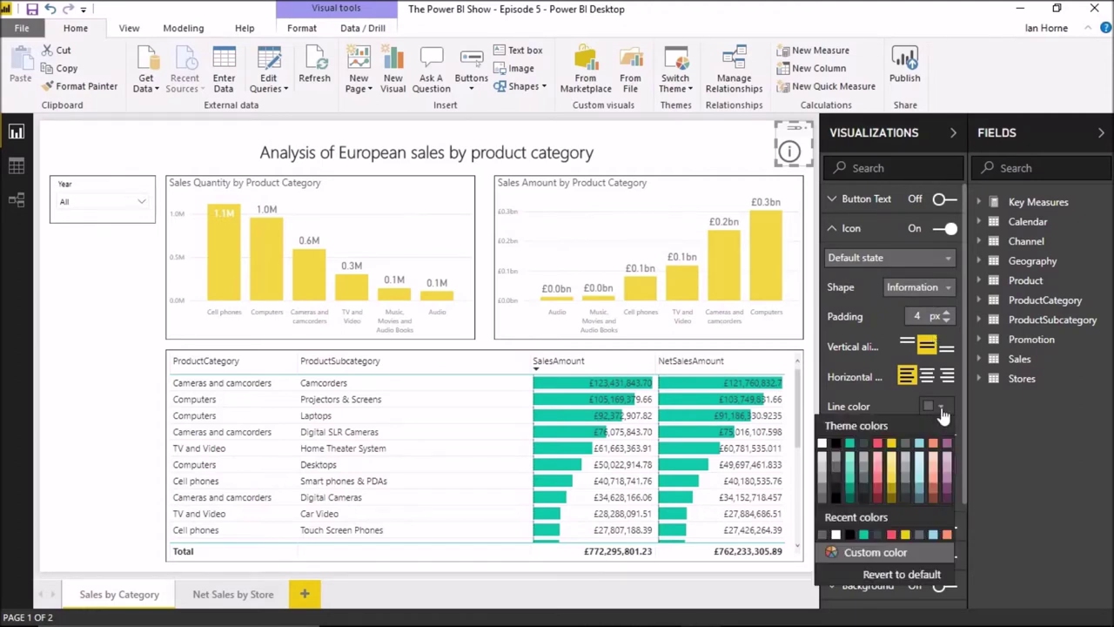
click(825, 481)
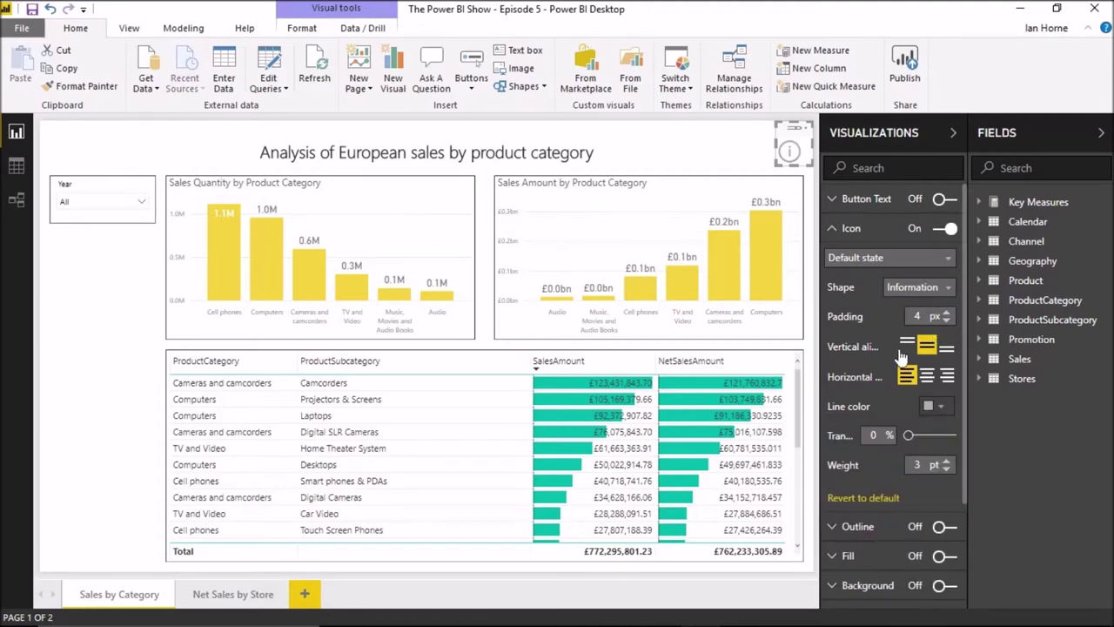
Step: Set the information button's icon line color to dark gray for the On hover state
click(897, 259)
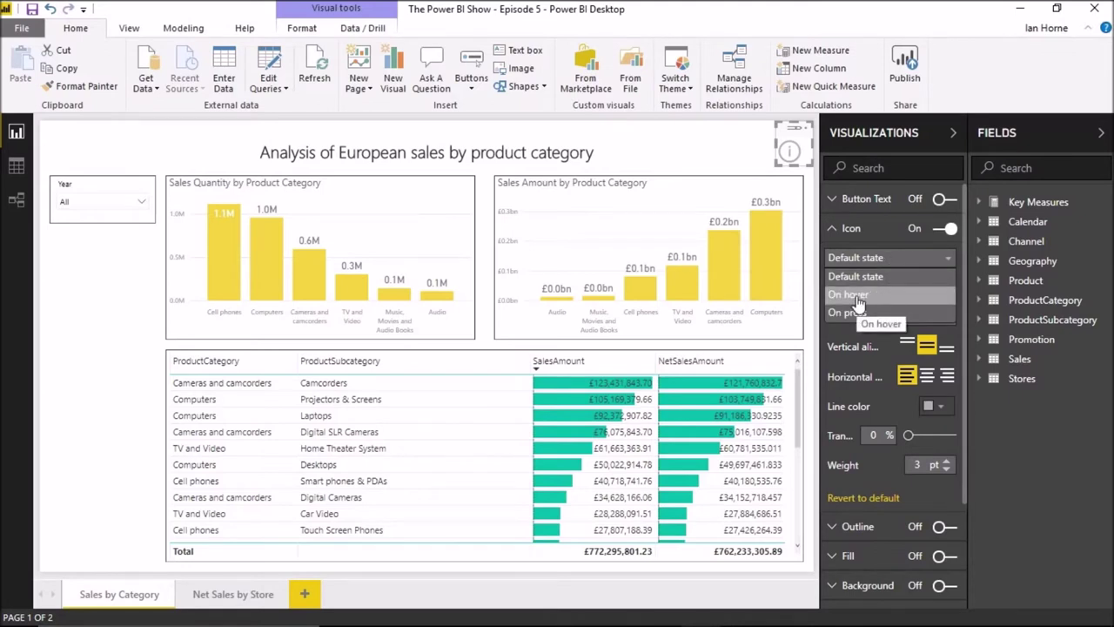
click(858, 296)
click(940, 407)
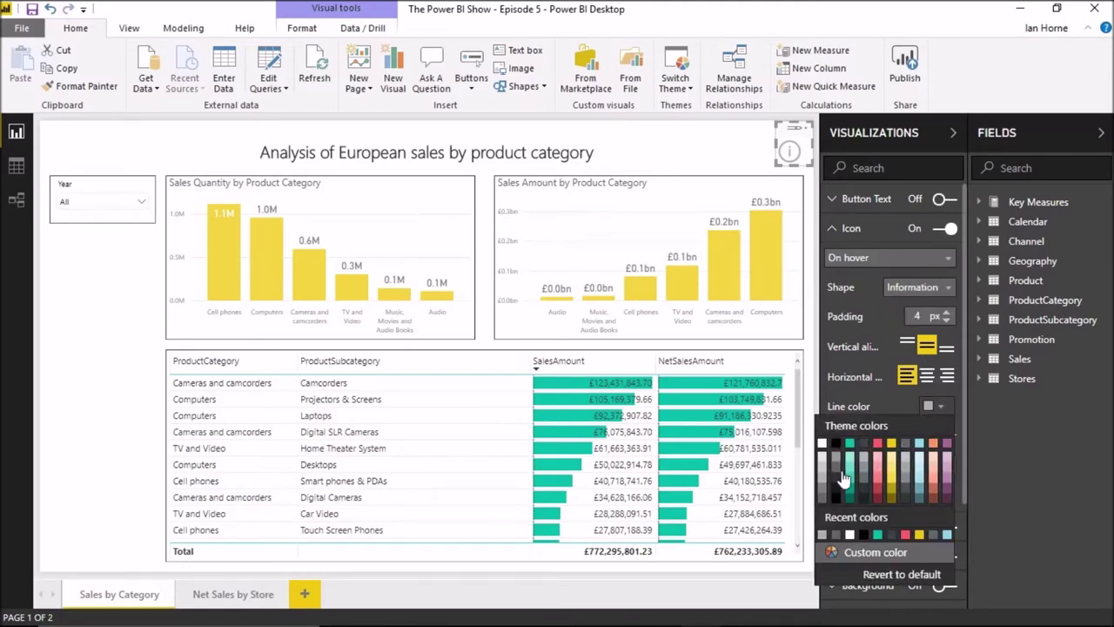
click(836, 535)
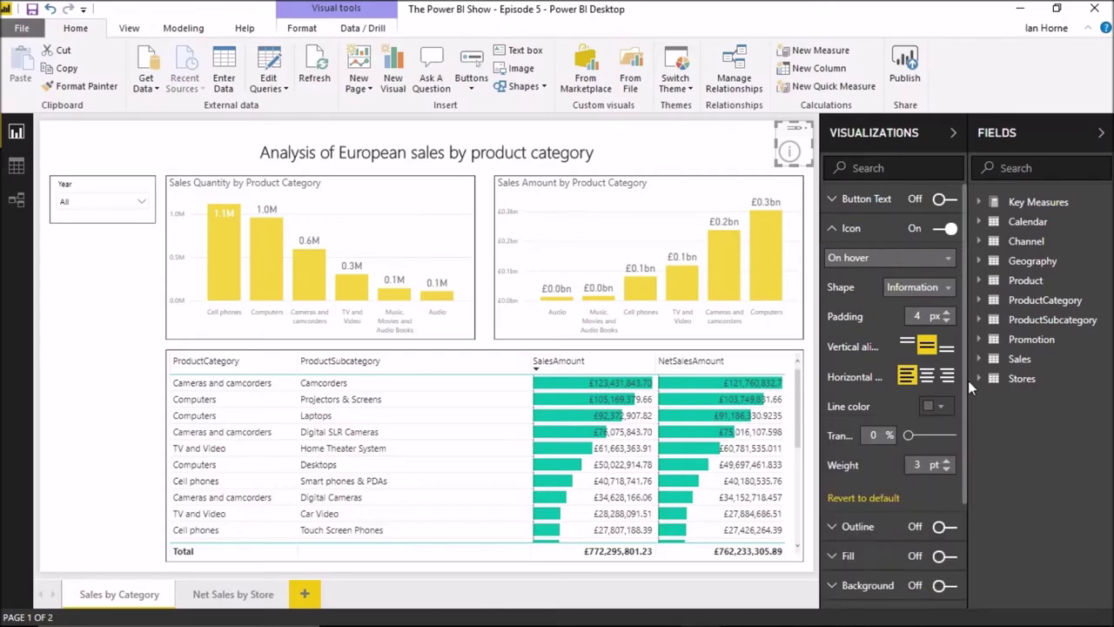
Step: Set the information button's icon line color to the red theme color for the On press state
click(918, 258)
click(897, 309)
click(940, 408)
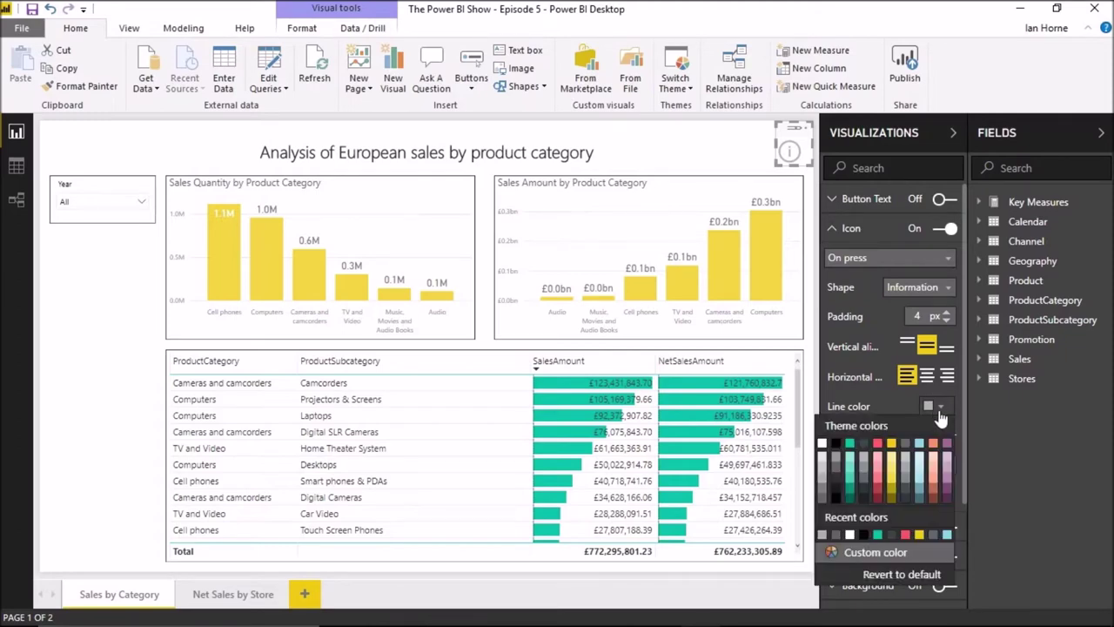
click(877, 444)
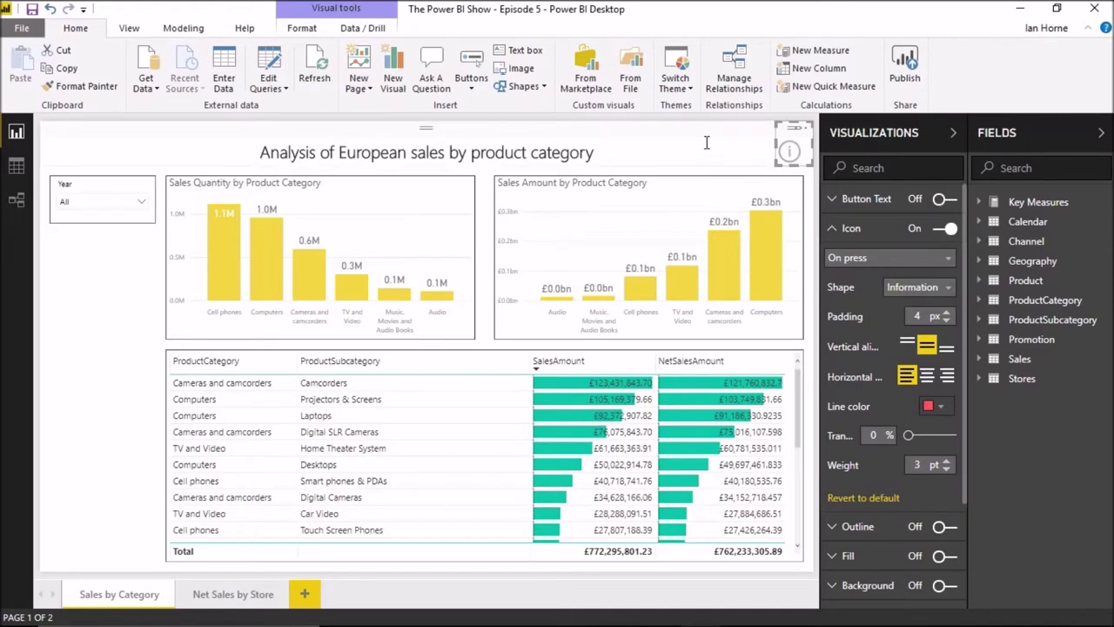
click(791, 154)
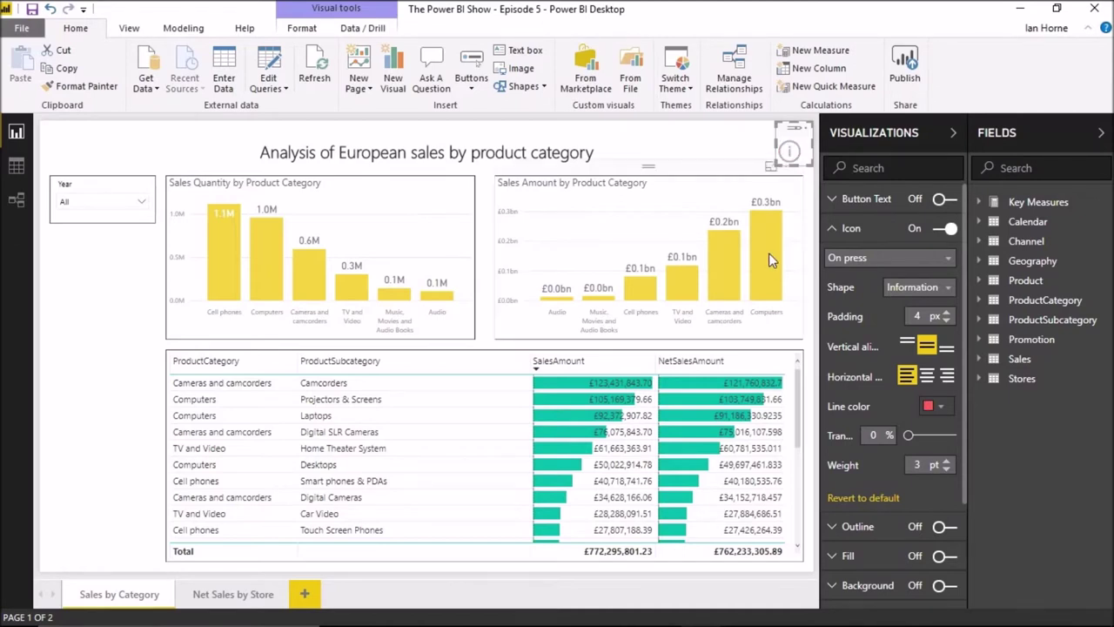
mouse_move(768, 253)
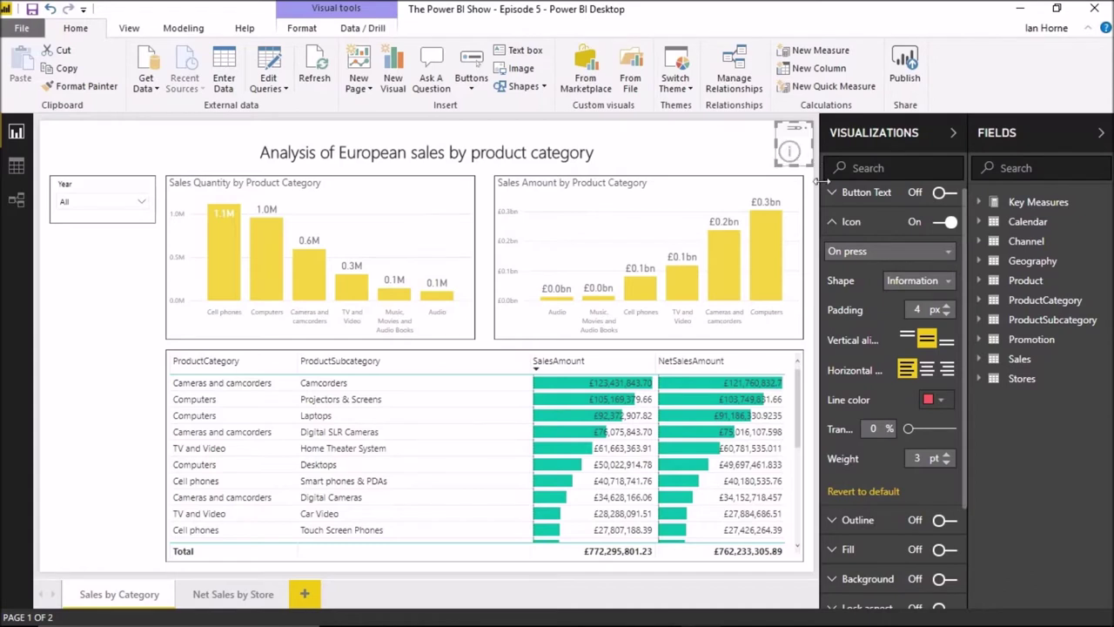
Step: Turn on the information button's action and set its type to Q&A
click(832, 223)
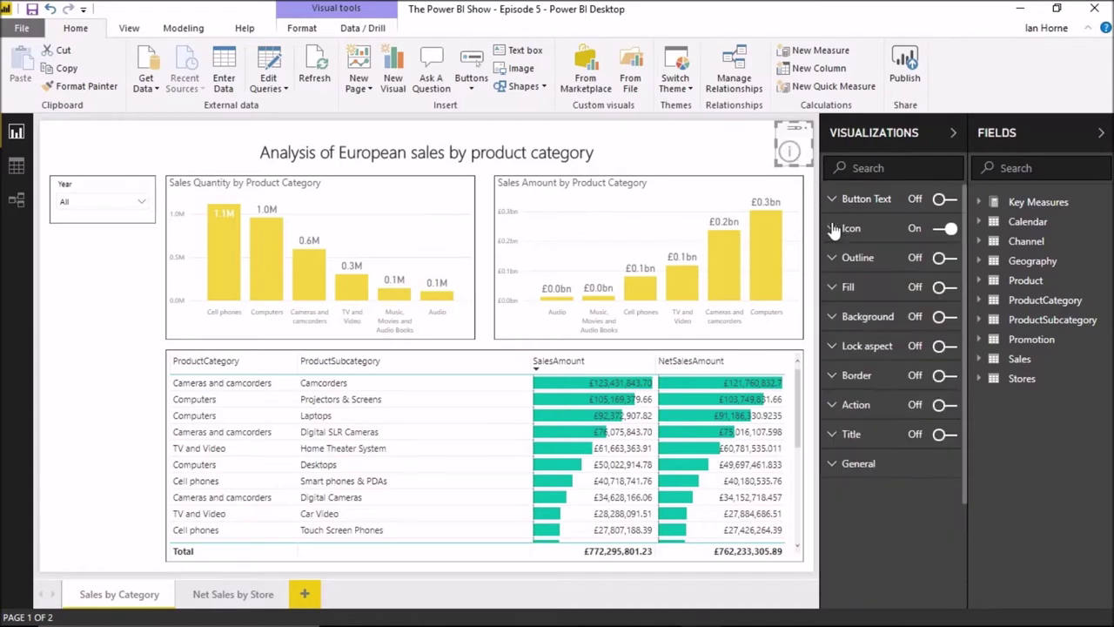
click(834, 406)
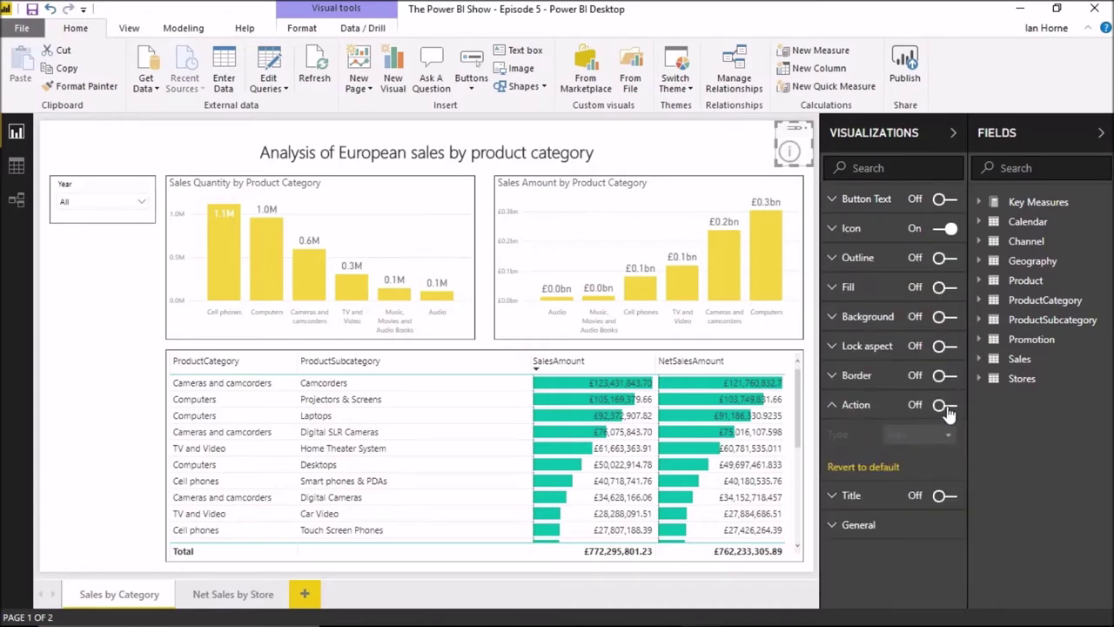
click(947, 407)
click(926, 439)
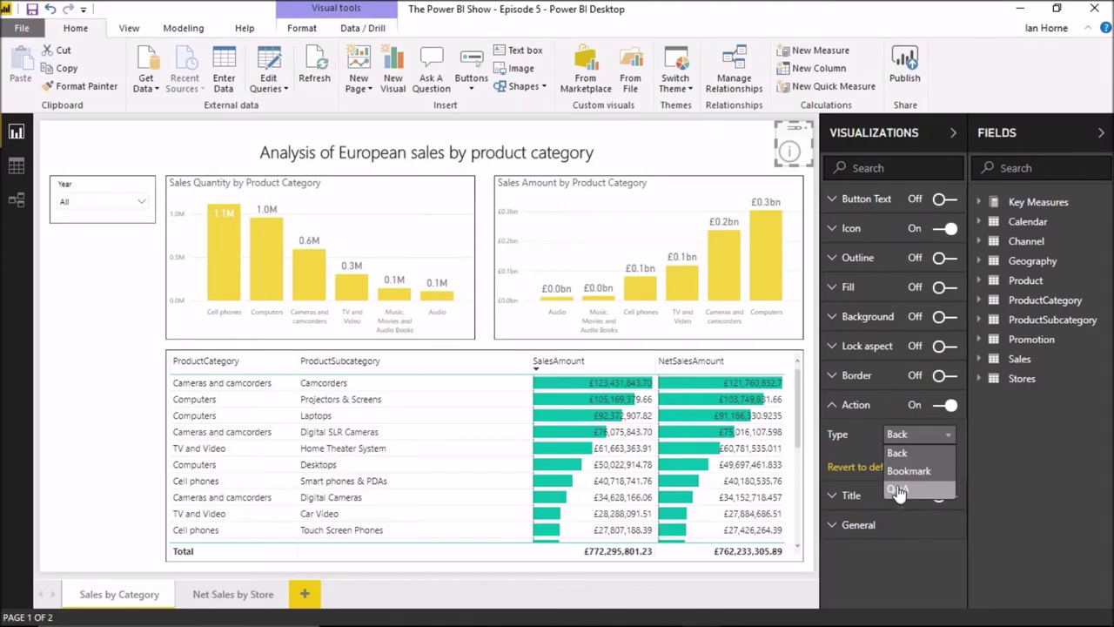
click(899, 490)
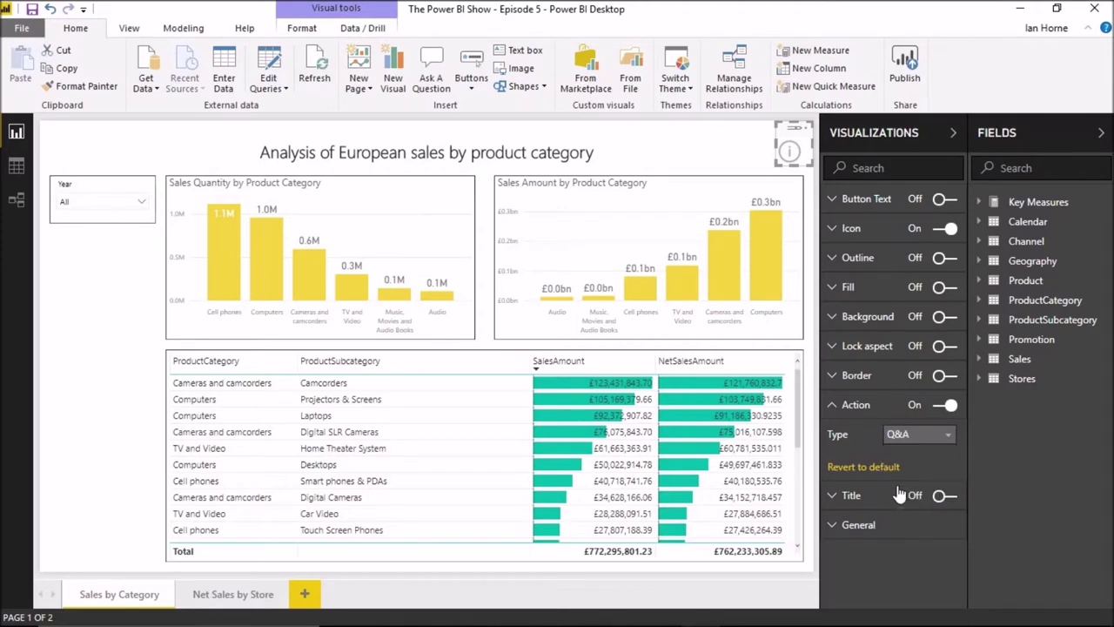
Step: Test the button's Q&A action by asking "sales by region", and close the dialog without saving
ctrl+click(789, 156)
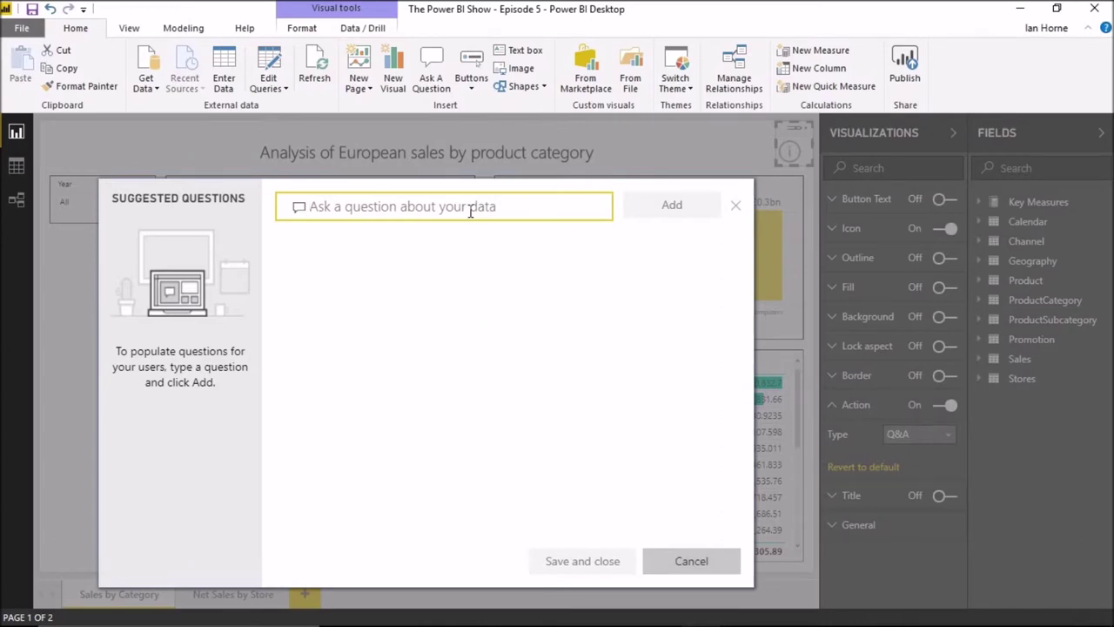
text(sales )
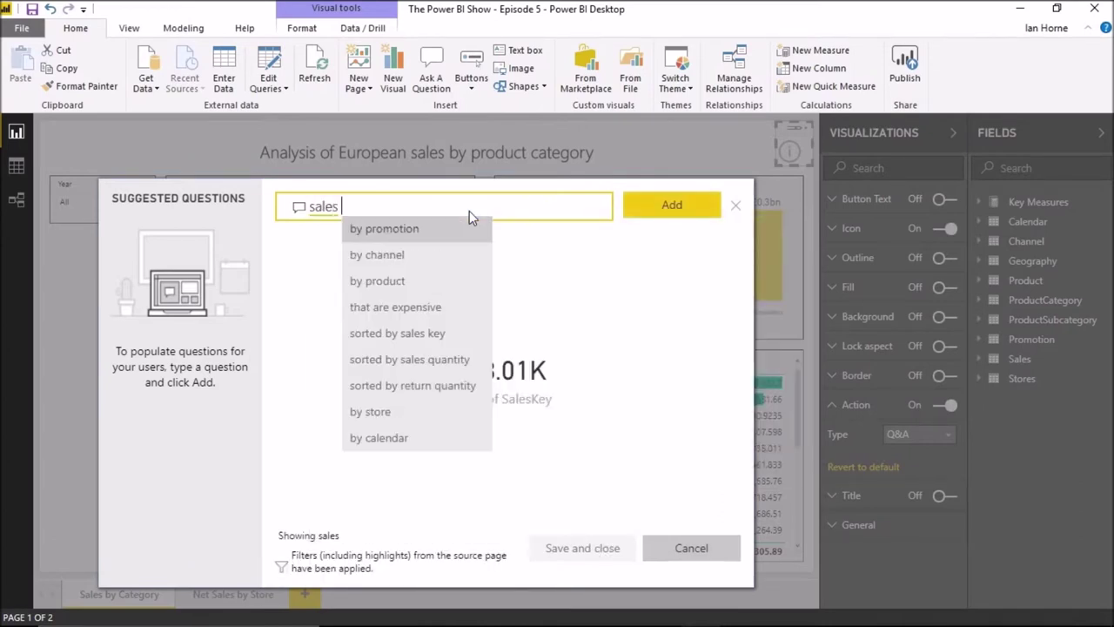
text(by region)
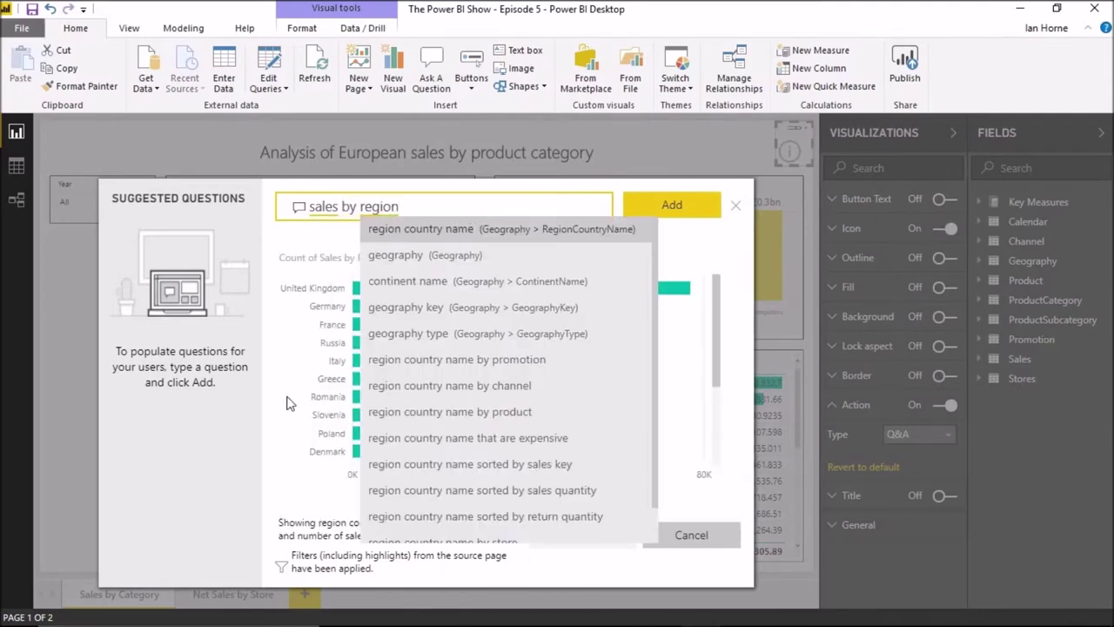
click(290, 403)
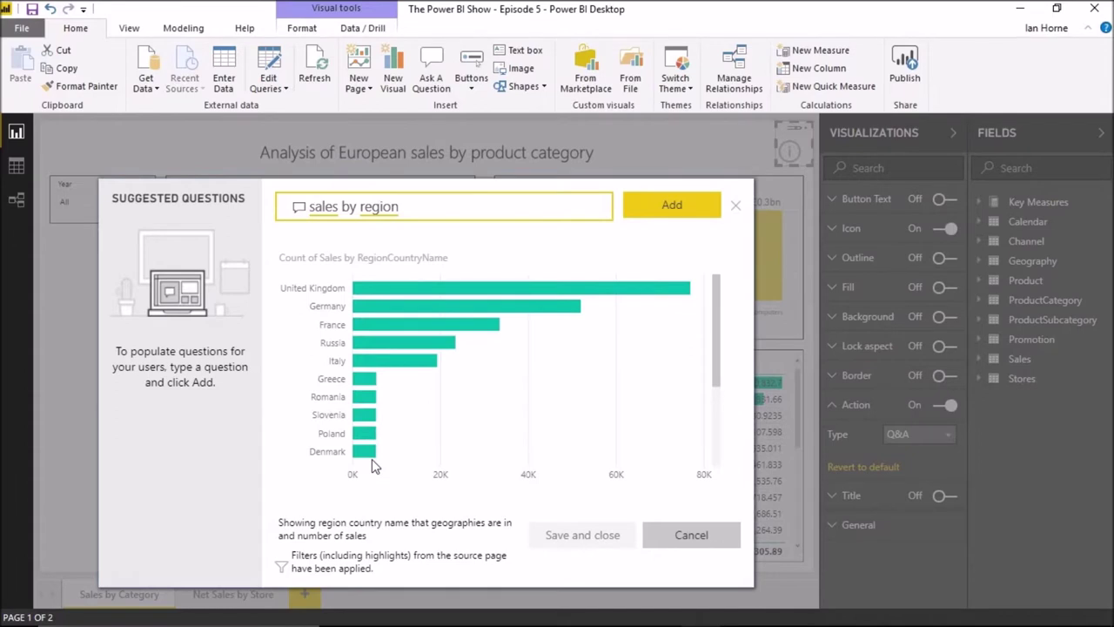
click(699, 543)
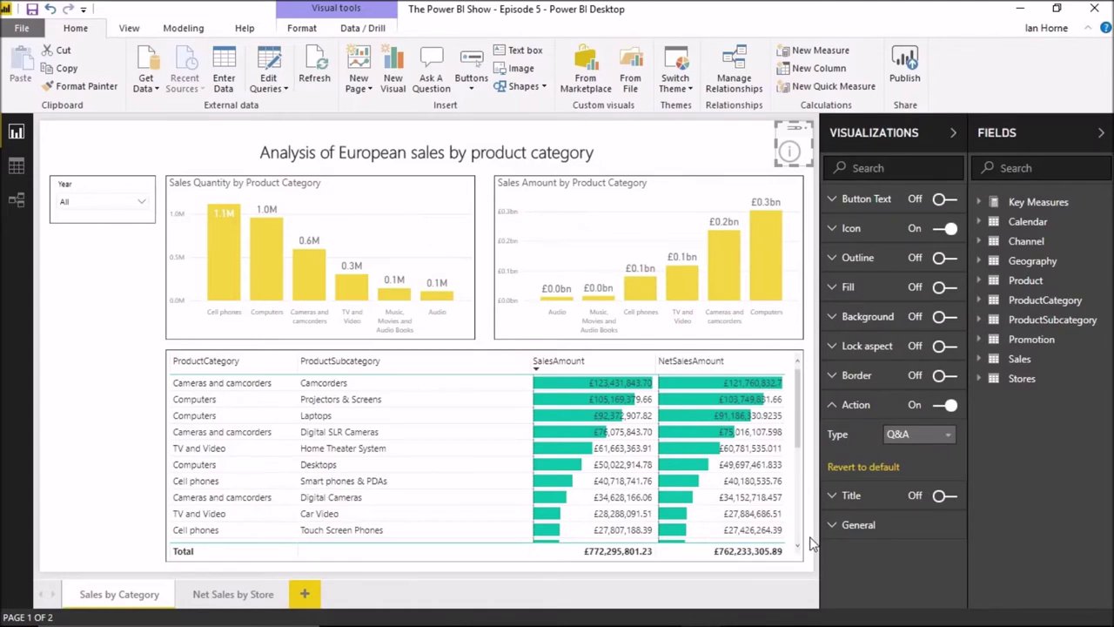
Step: Collapse the action settings and show the Bookmarks and Selection panes
click(833, 407)
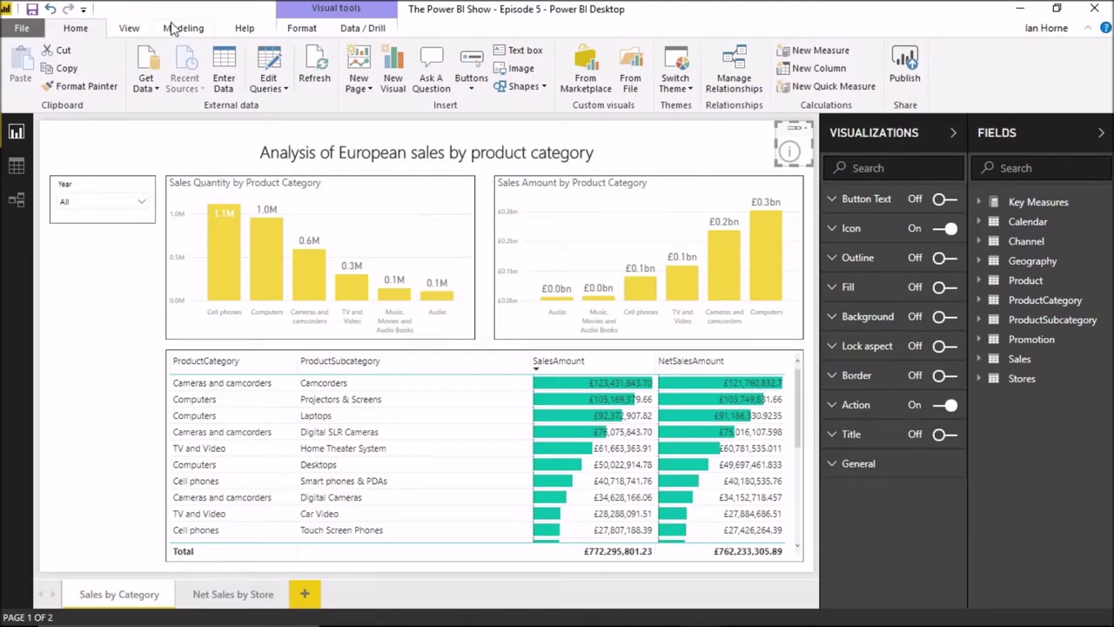
click(129, 28)
click(218, 68)
click(245, 51)
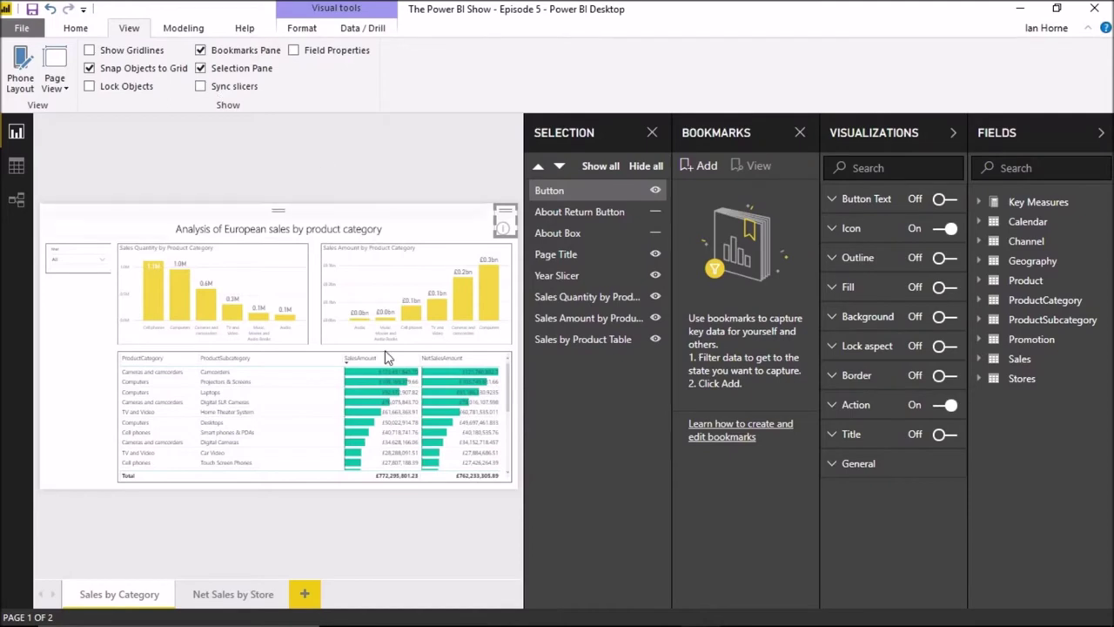
Step: Name the new button "About Button" through its title text, and turn its title display off
click(552, 192)
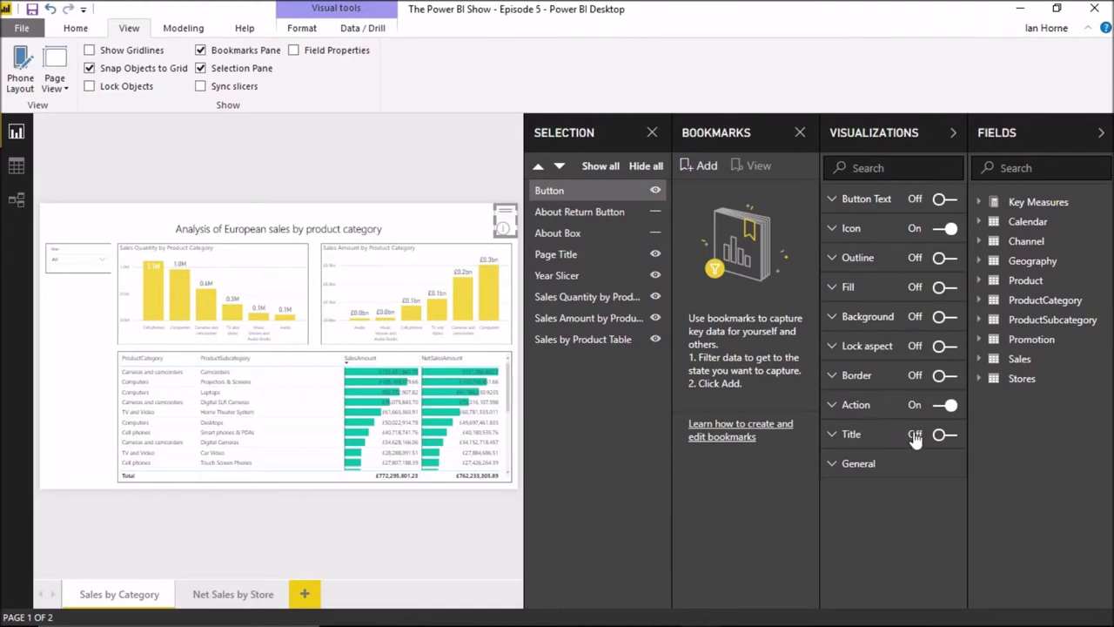
click(942, 434)
click(849, 440)
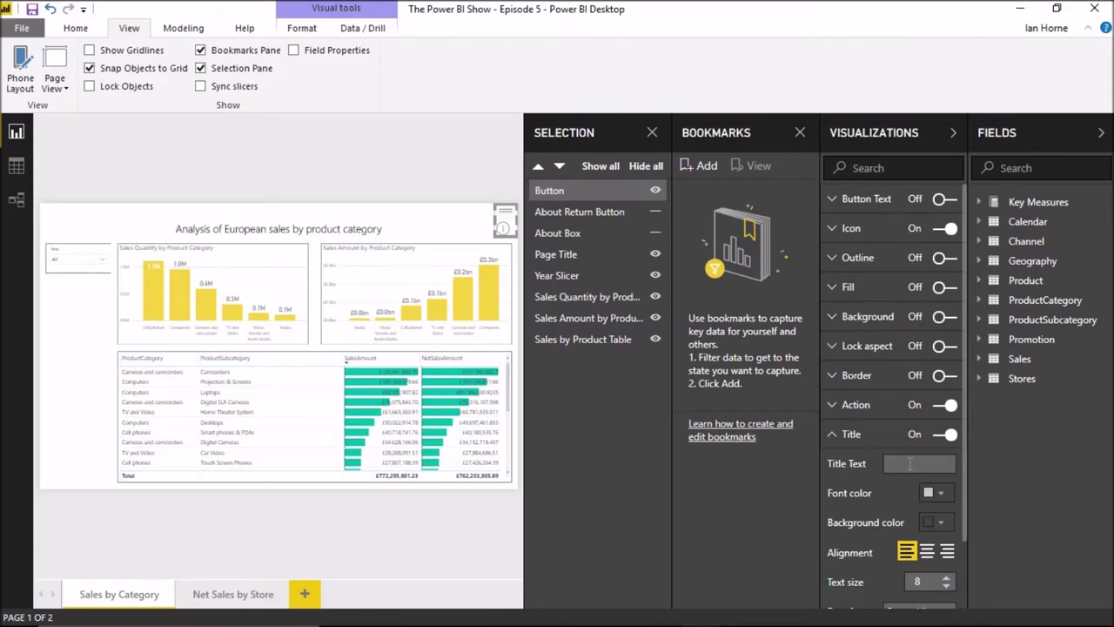
key(Return)
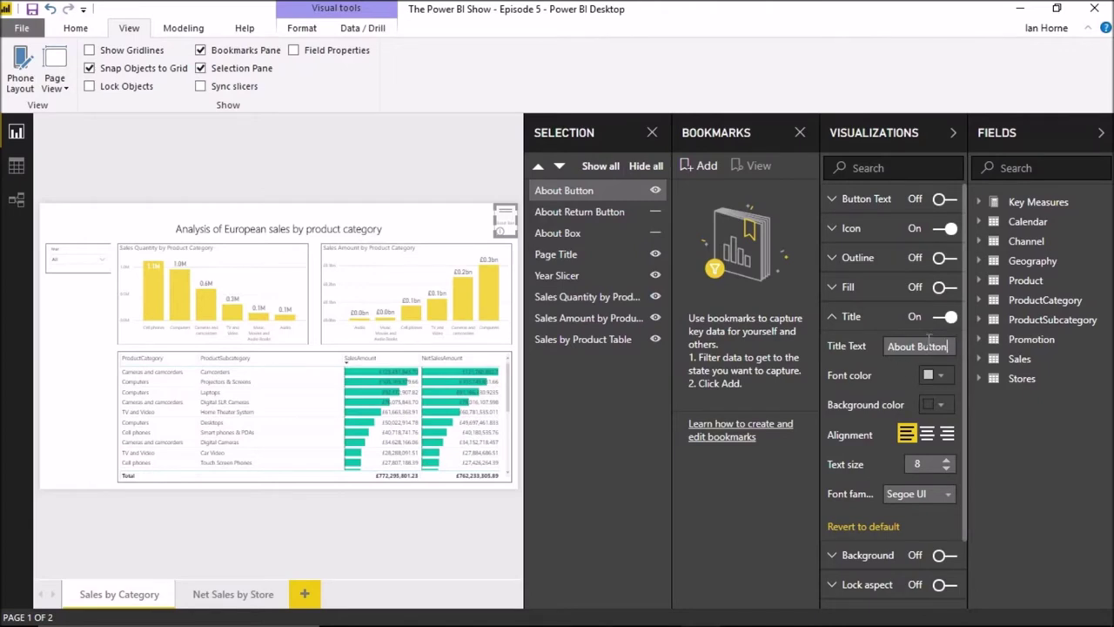
click(577, 199)
click(947, 317)
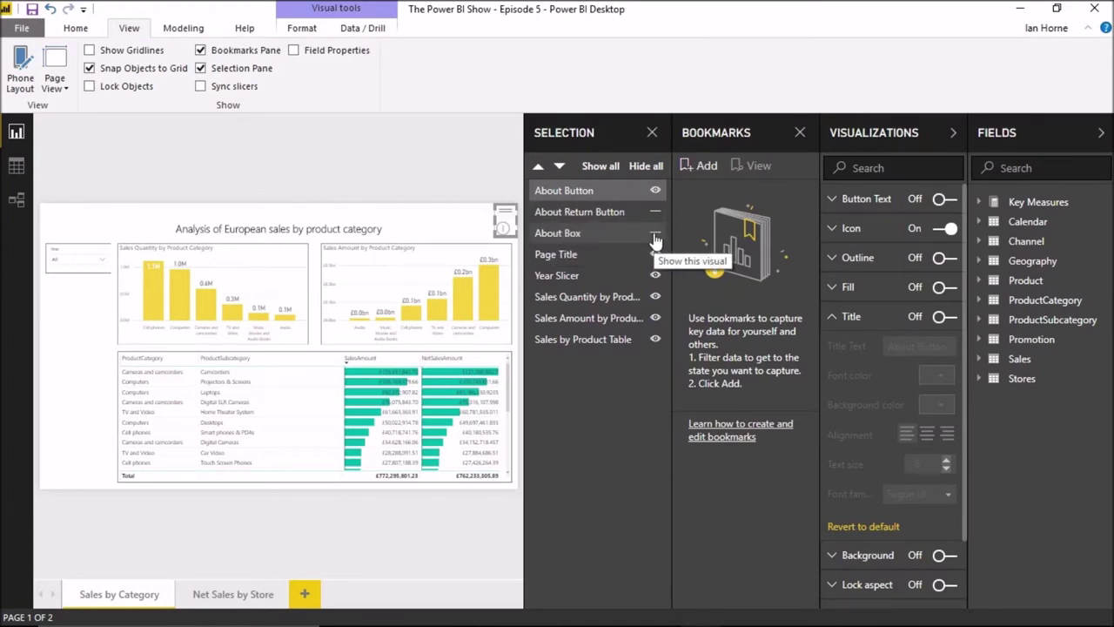
Step: Show the About Box and About Return Button, and capture this view as a bookmark named "About On"
click(654, 236)
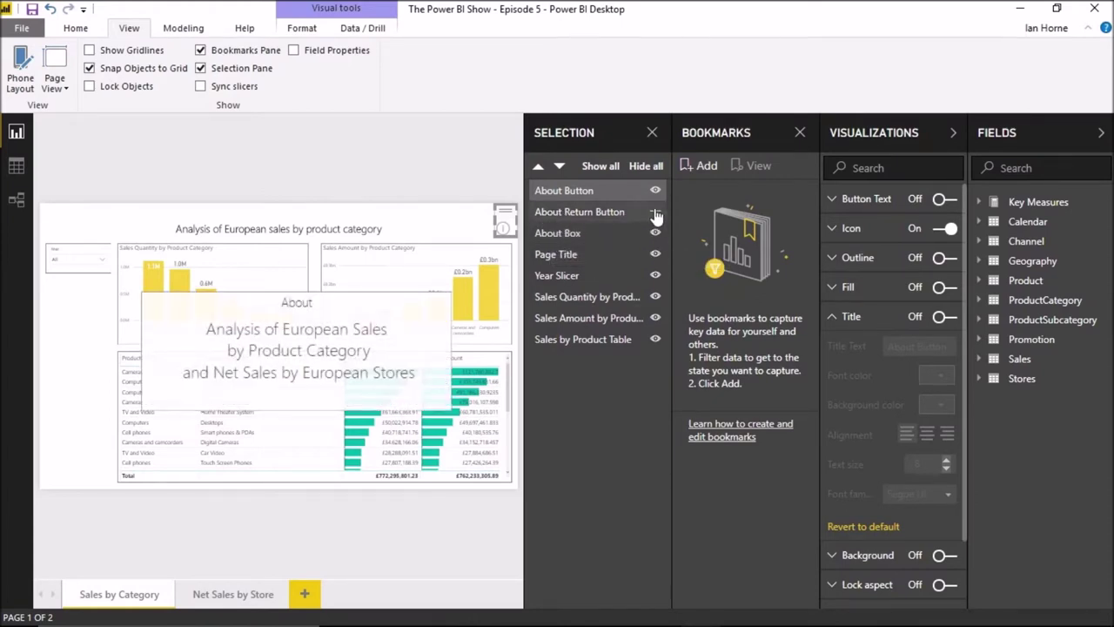
click(655, 212)
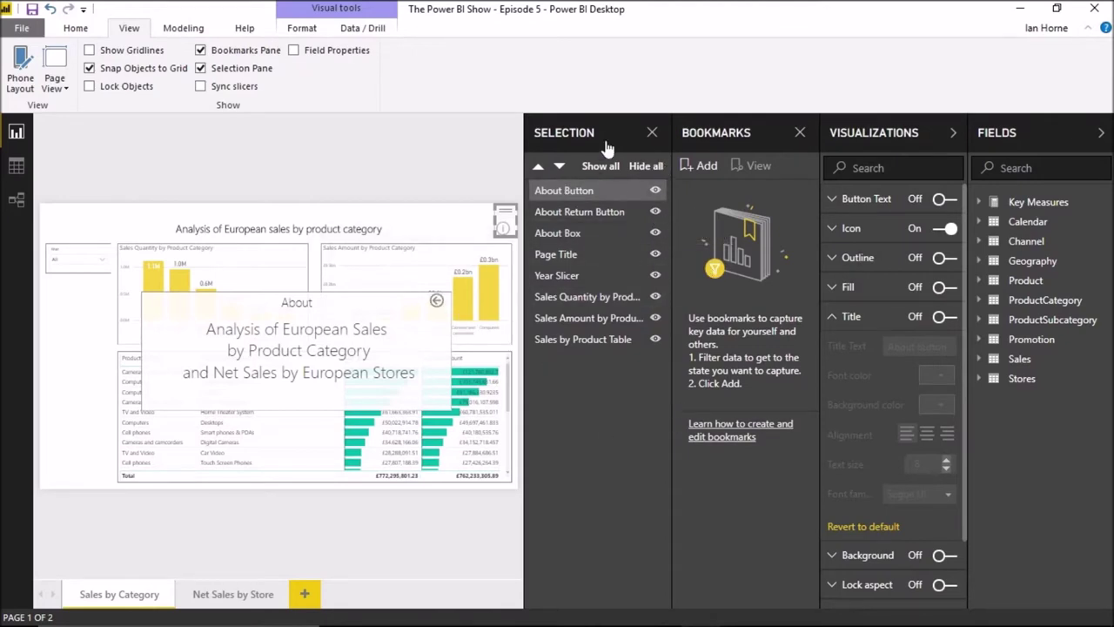
click(705, 165)
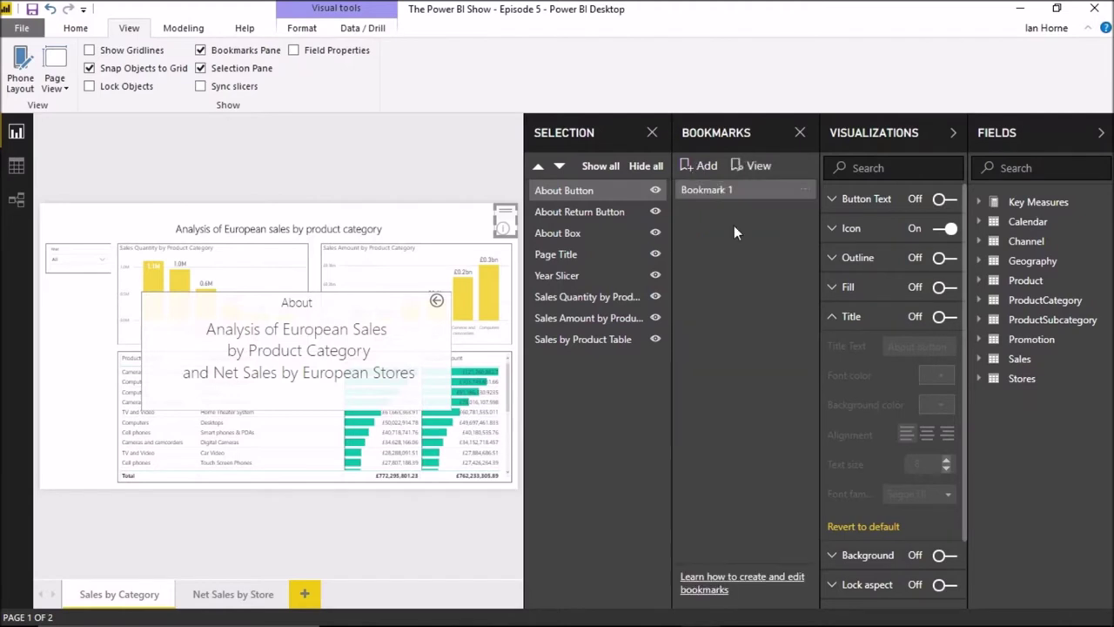
double_click(704, 193)
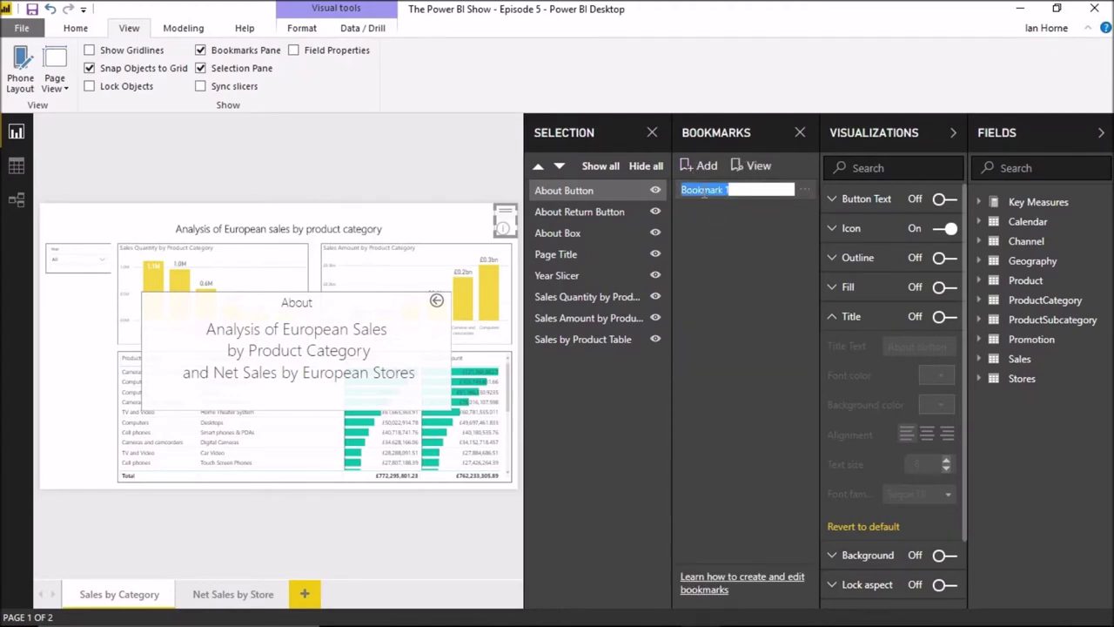
text(About On)
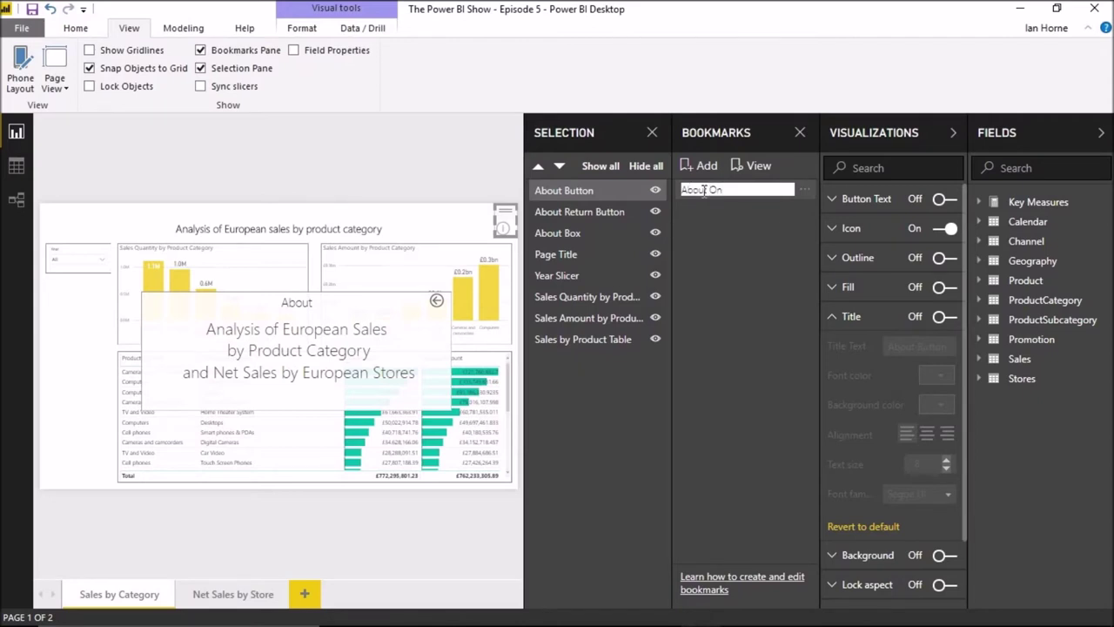
Step: Hide the About Box and About Return Button, and capture this view as a bookmark named "About Off"
click(719, 253)
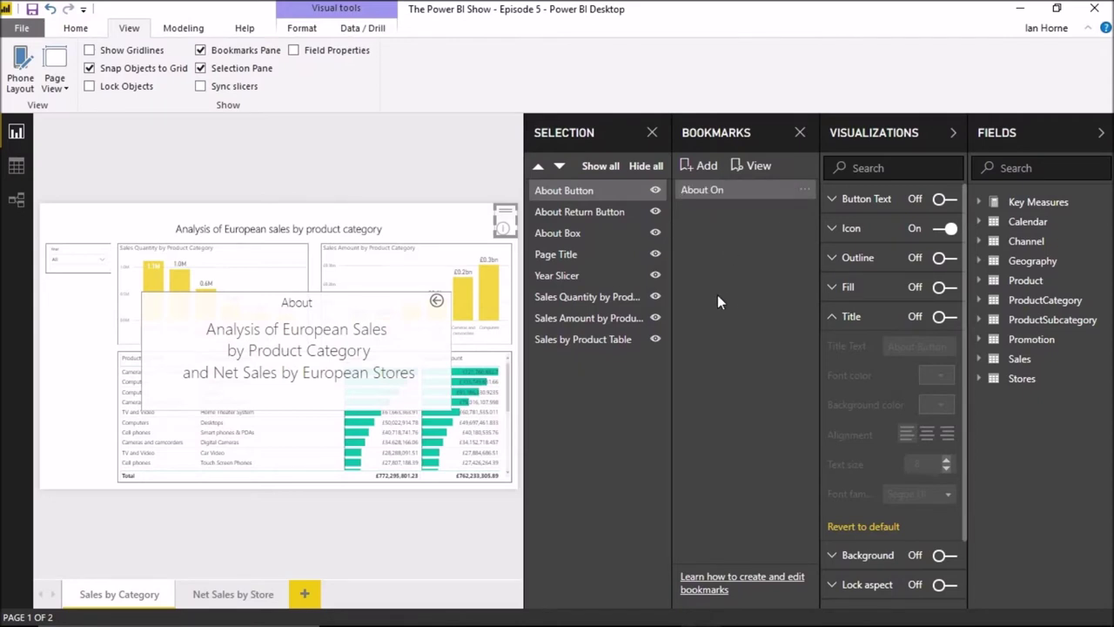
click(656, 231)
click(656, 214)
click(700, 165)
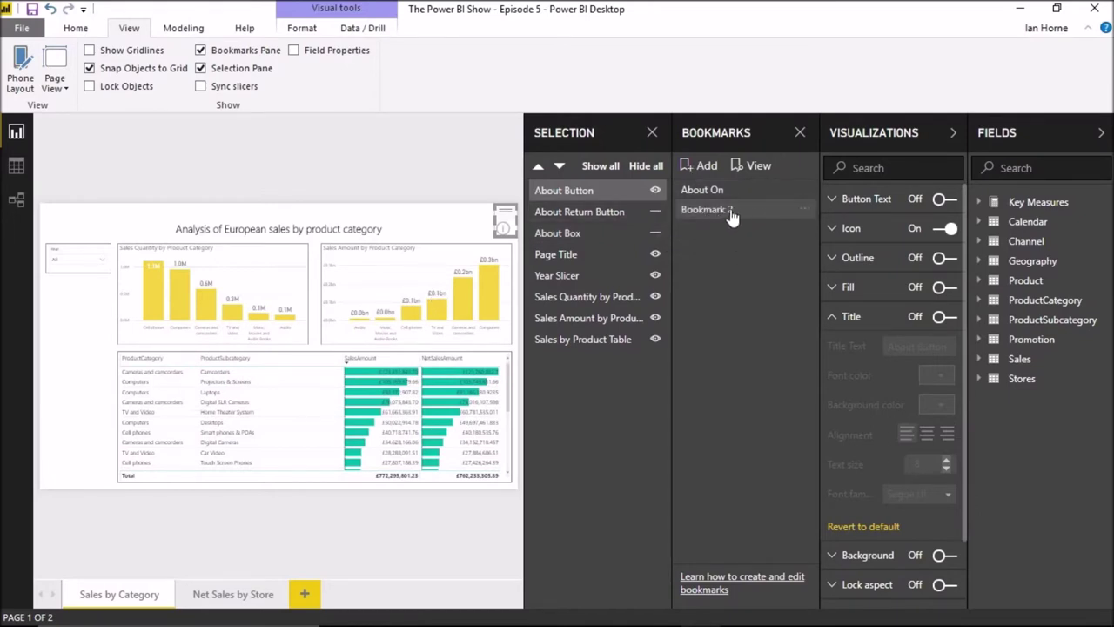
double_click(719, 213)
text(About O)
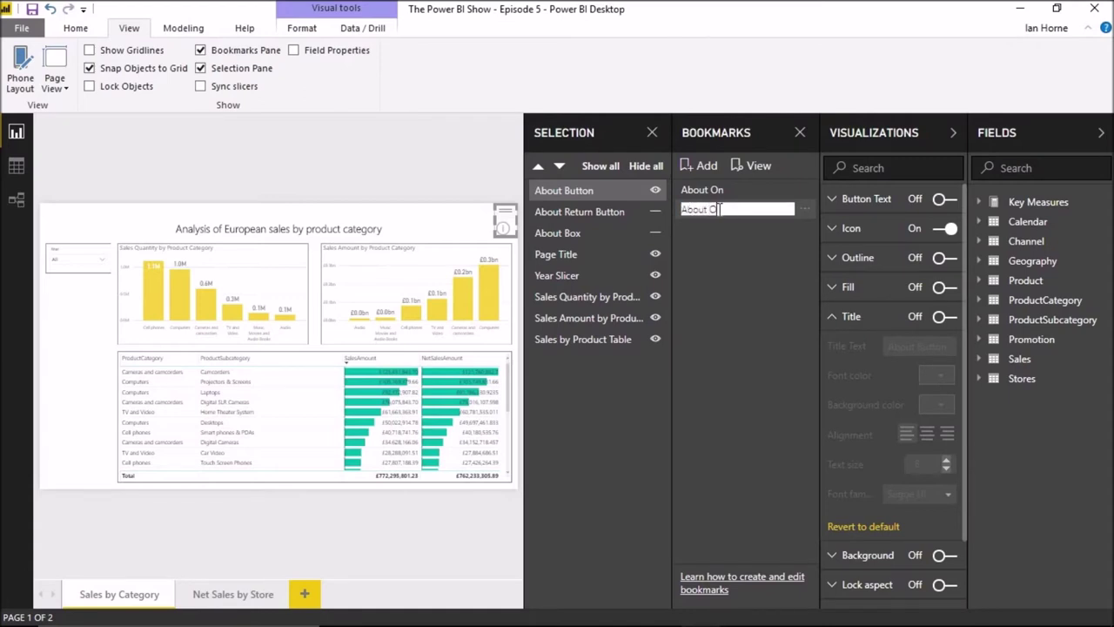
text(ff)
key(Return)
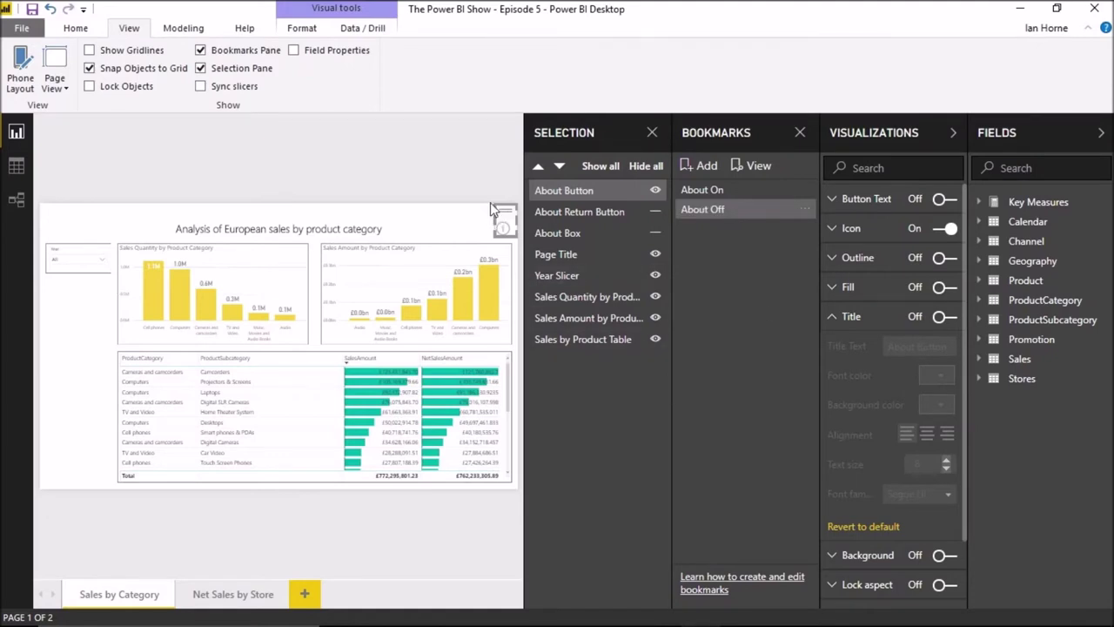
Step: Set the About Button's action to open the "About On" bookmark
click(836, 320)
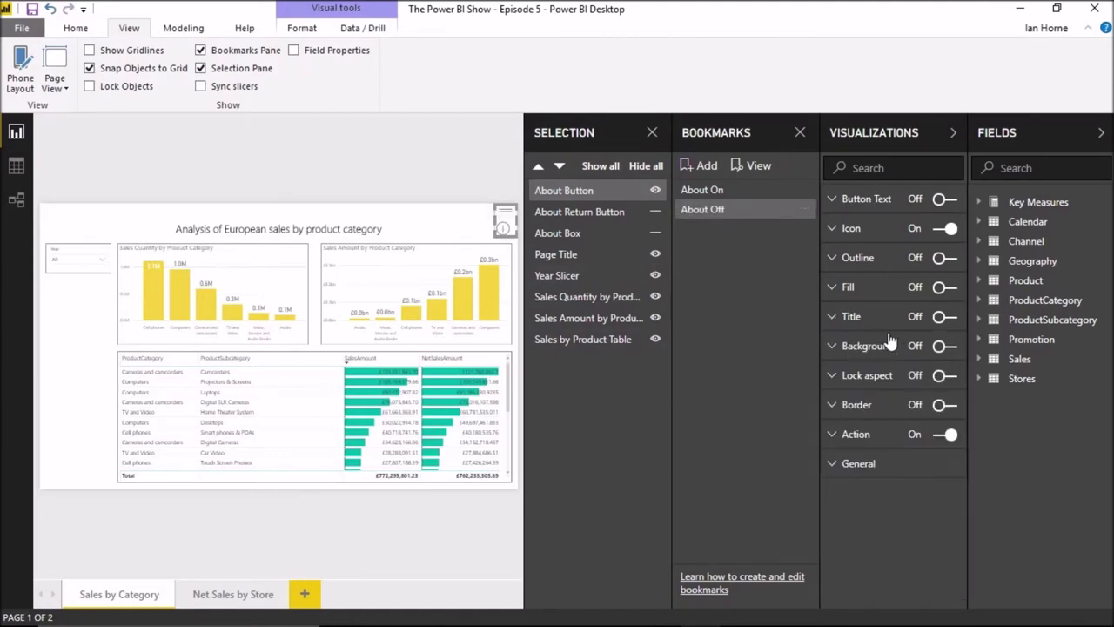
click(831, 435)
click(928, 465)
click(919, 497)
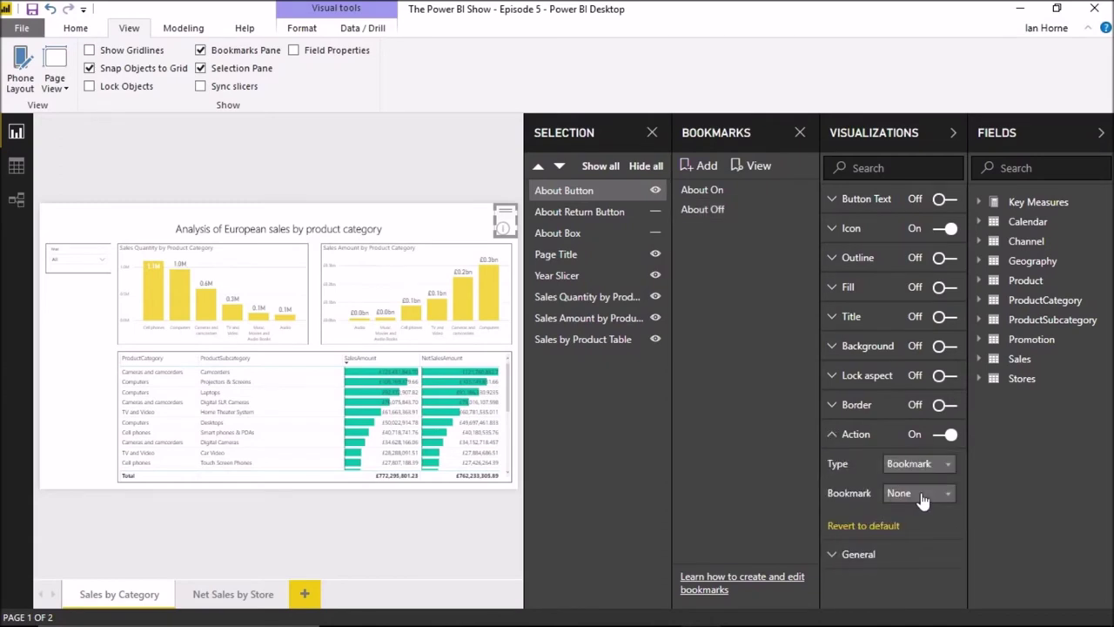
click(912, 493)
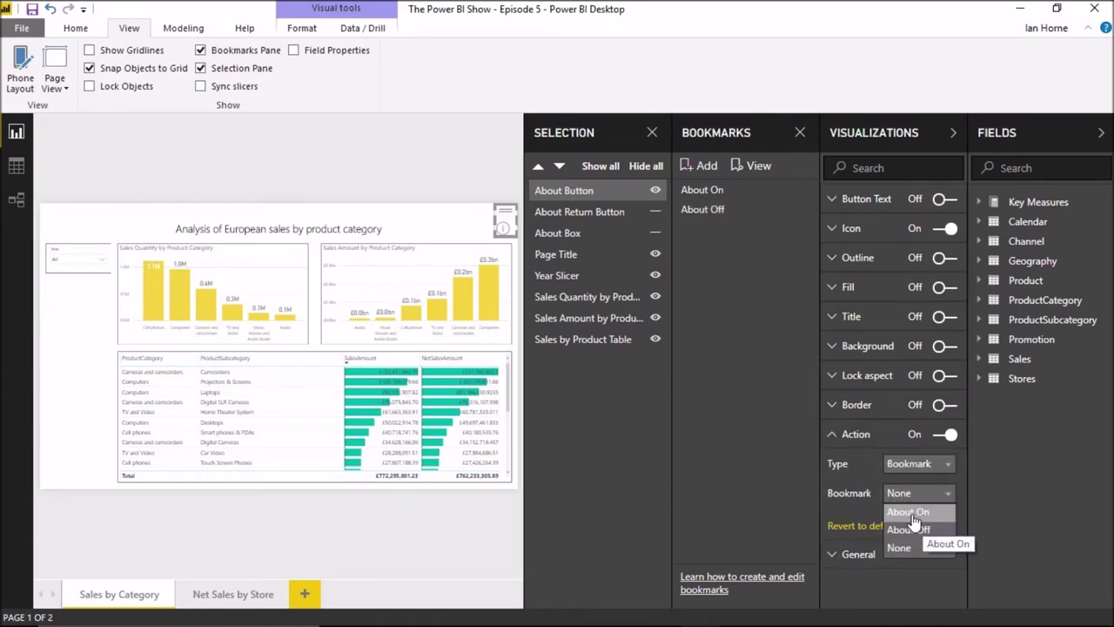
click(918, 514)
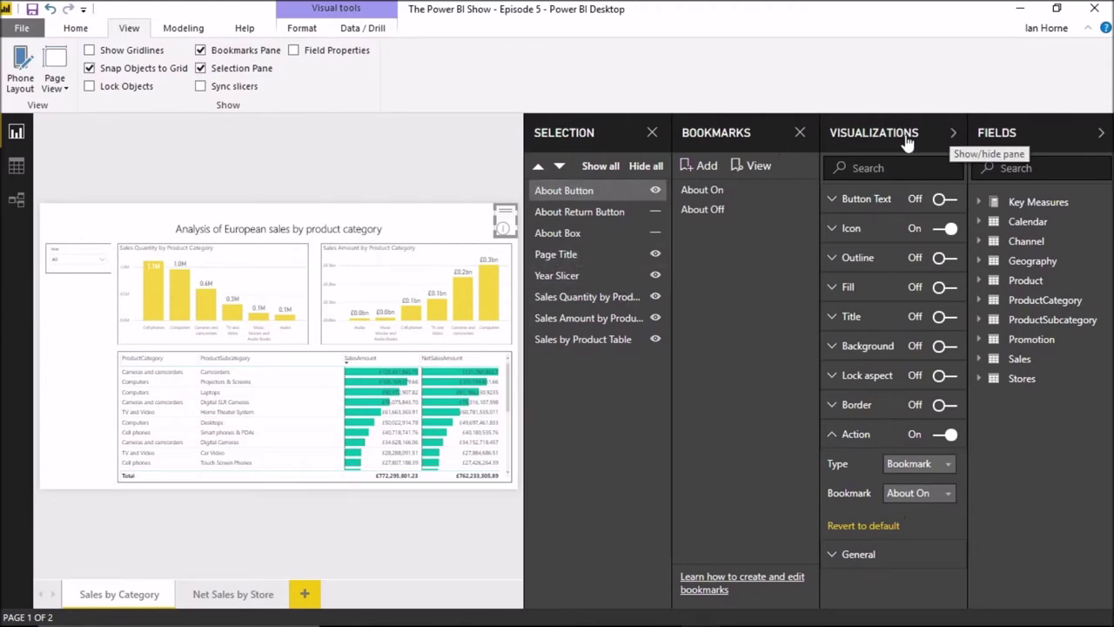
Step: Put away the Selection, Bookmarks and Visualizations panes, and trigger the About Button to show the About box
click(652, 133)
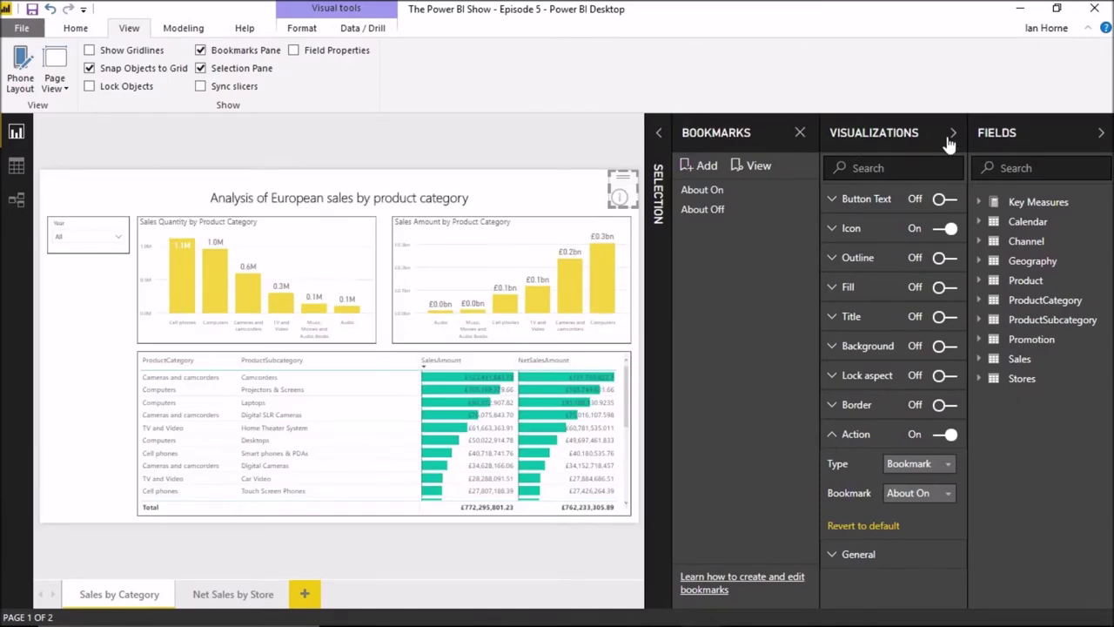
click(800, 132)
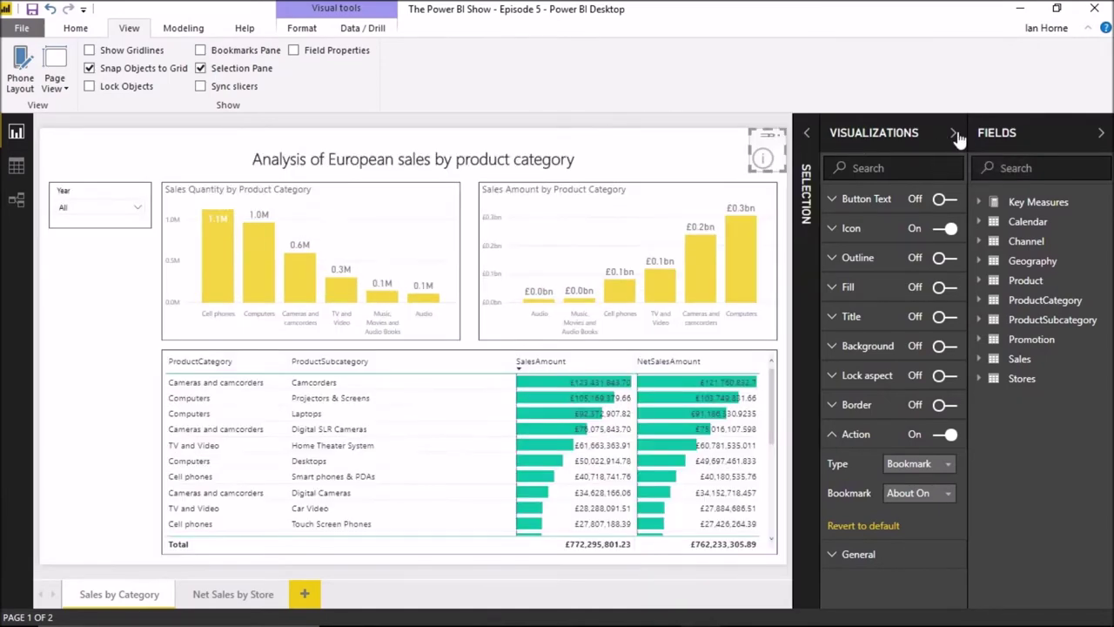
click(955, 135)
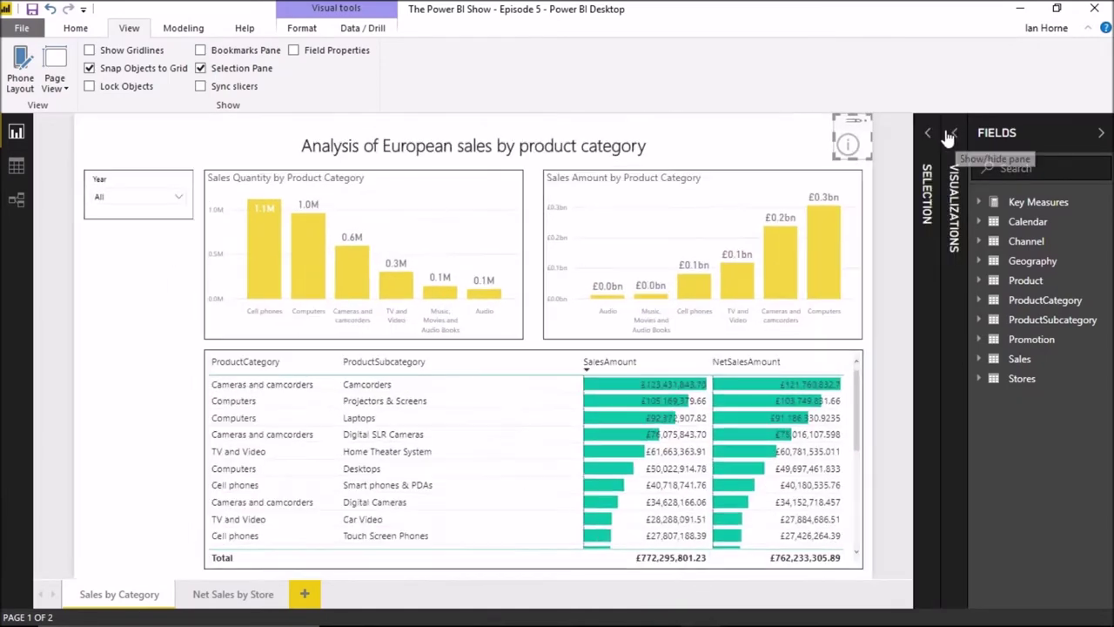
ctrl+click(849, 145)
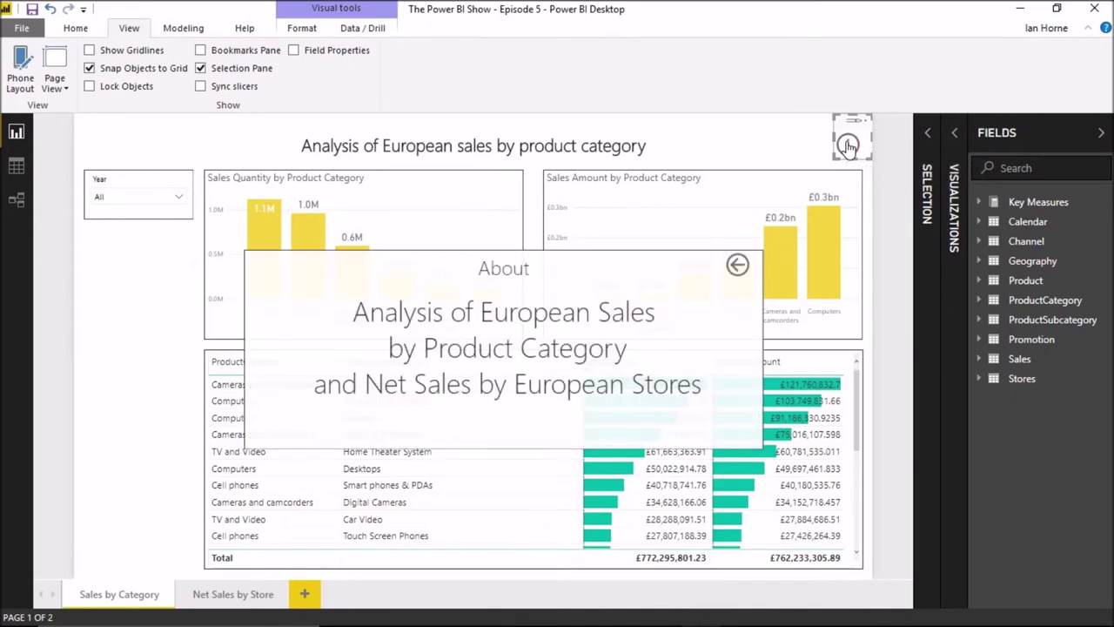
Step: Set the About box's return button to open the "About Off" bookmark, and trigger it to hide the box
click(737, 265)
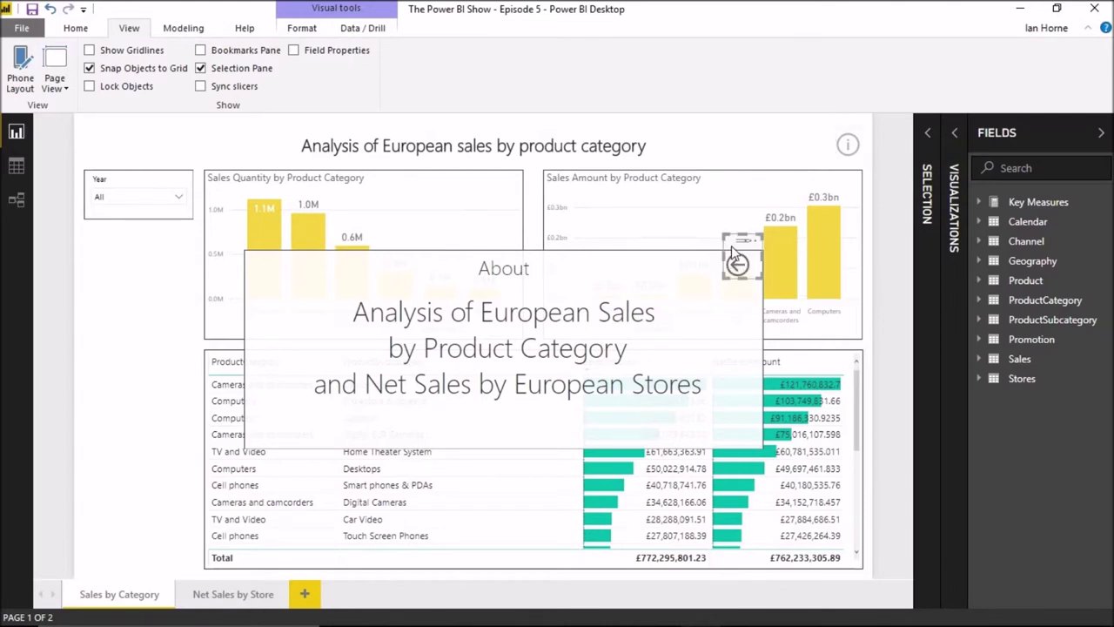
click(955, 132)
click(835, 433)
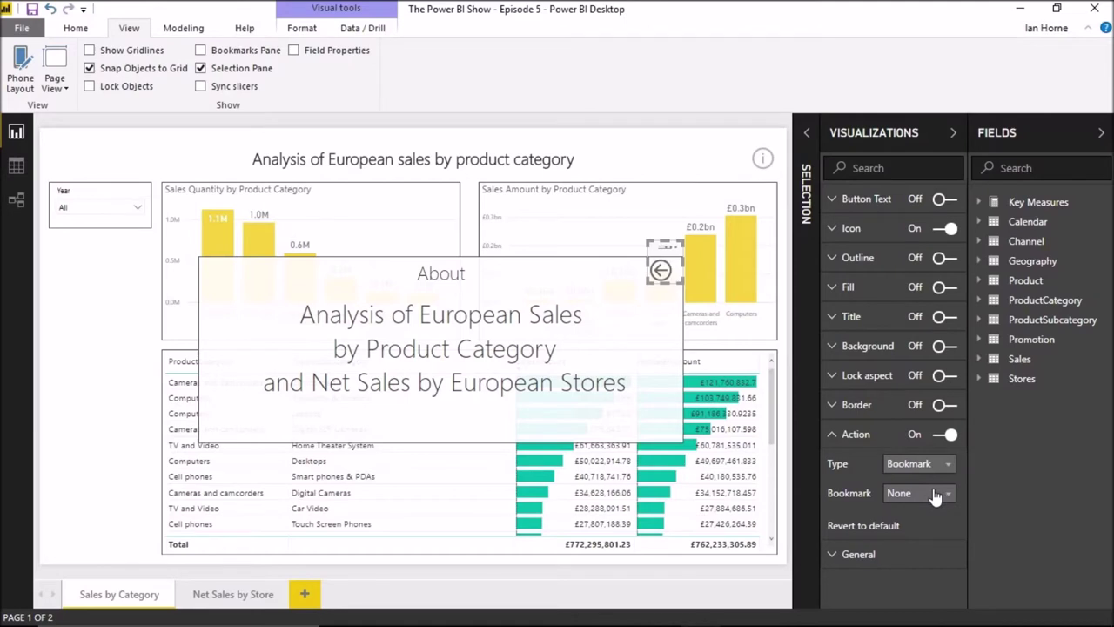
click(934, 495)
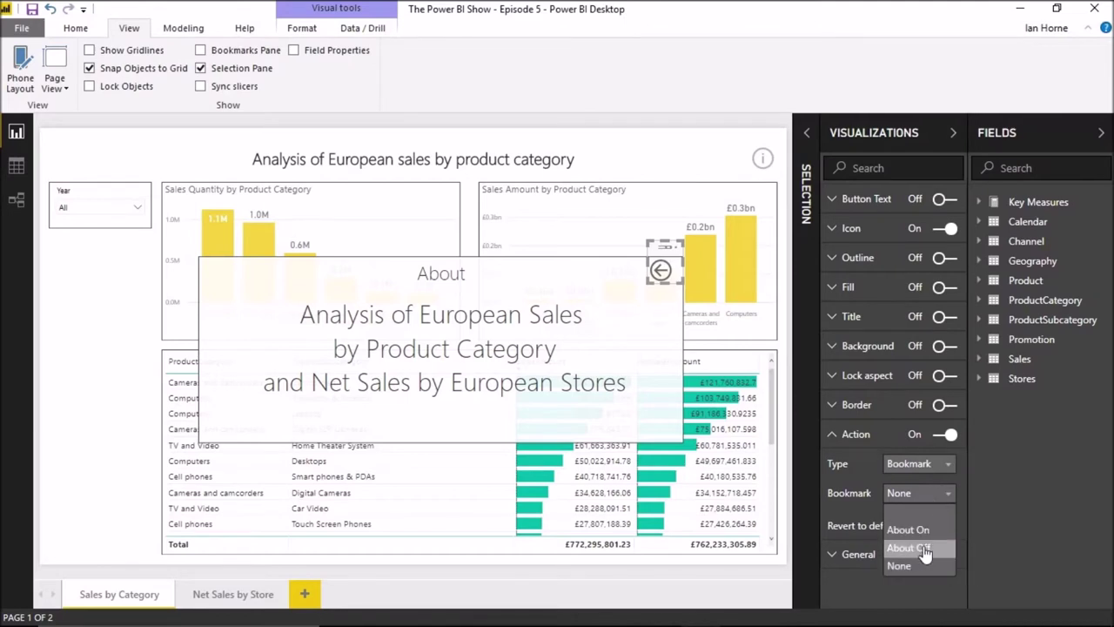
click(924, 549)
ctrl+click(662, 272)
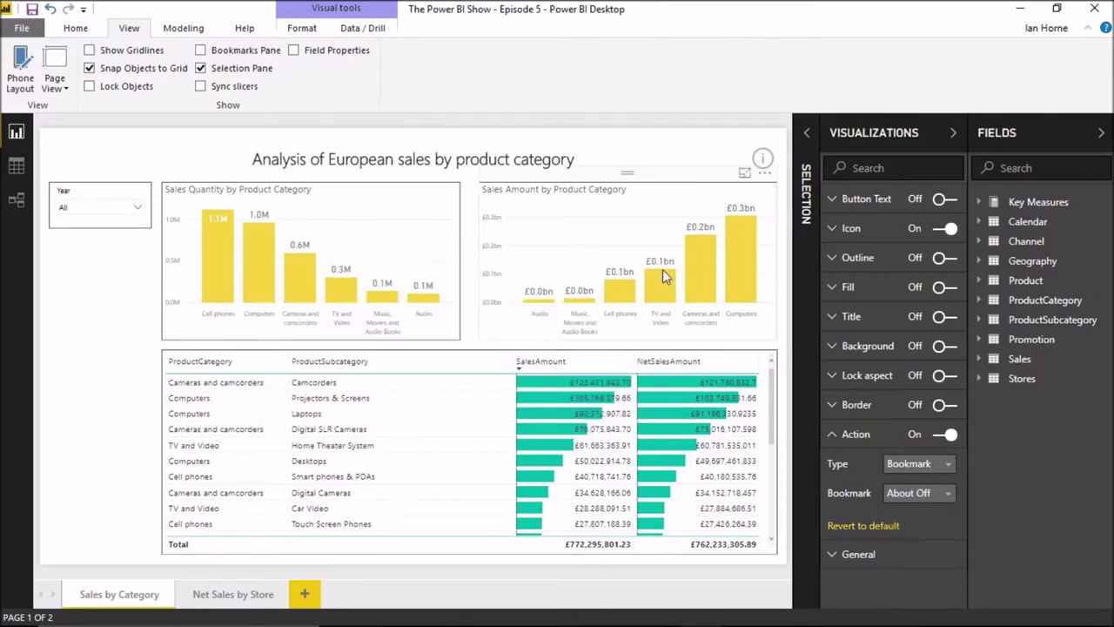
Step: Collapse the Visualizations and Fields panes to give the report page more room
mouse_move(664, 275)
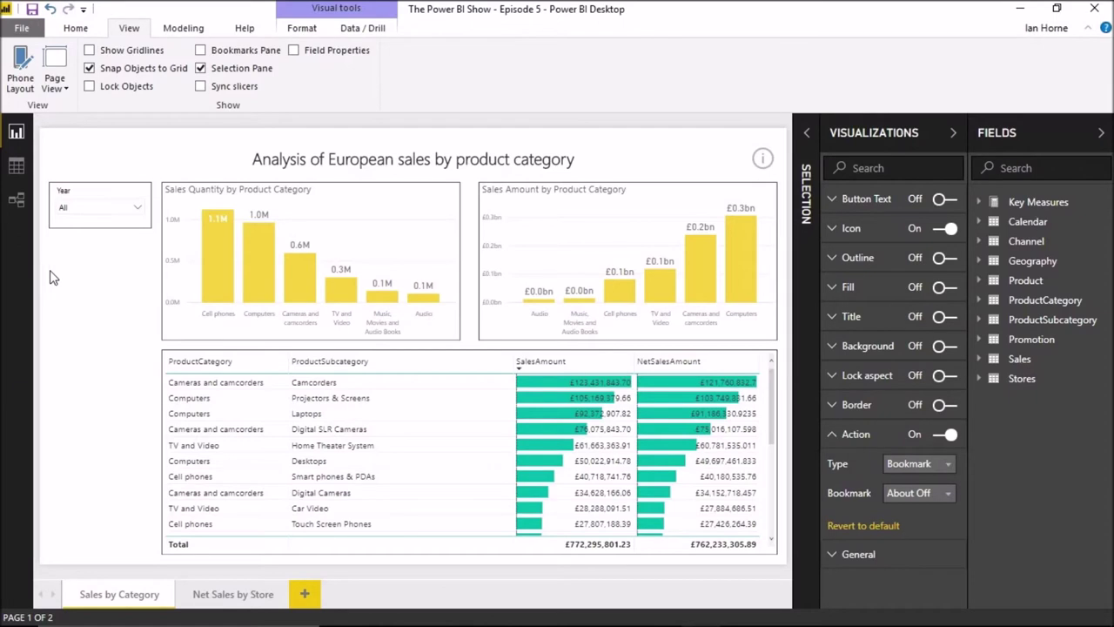
click(954, 135)
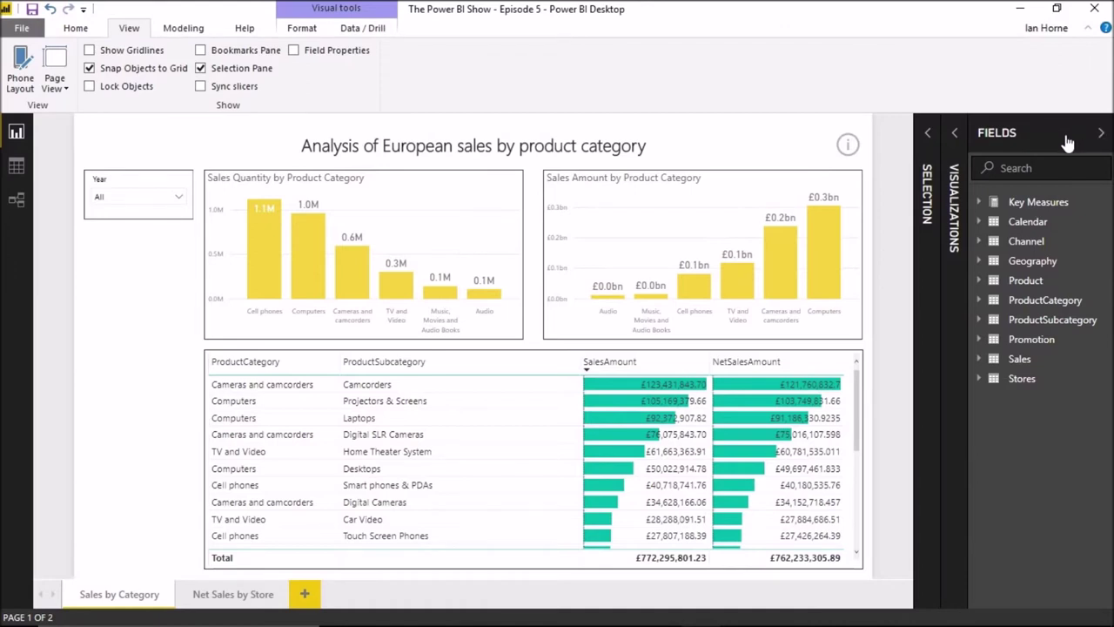
click(1101, 133)
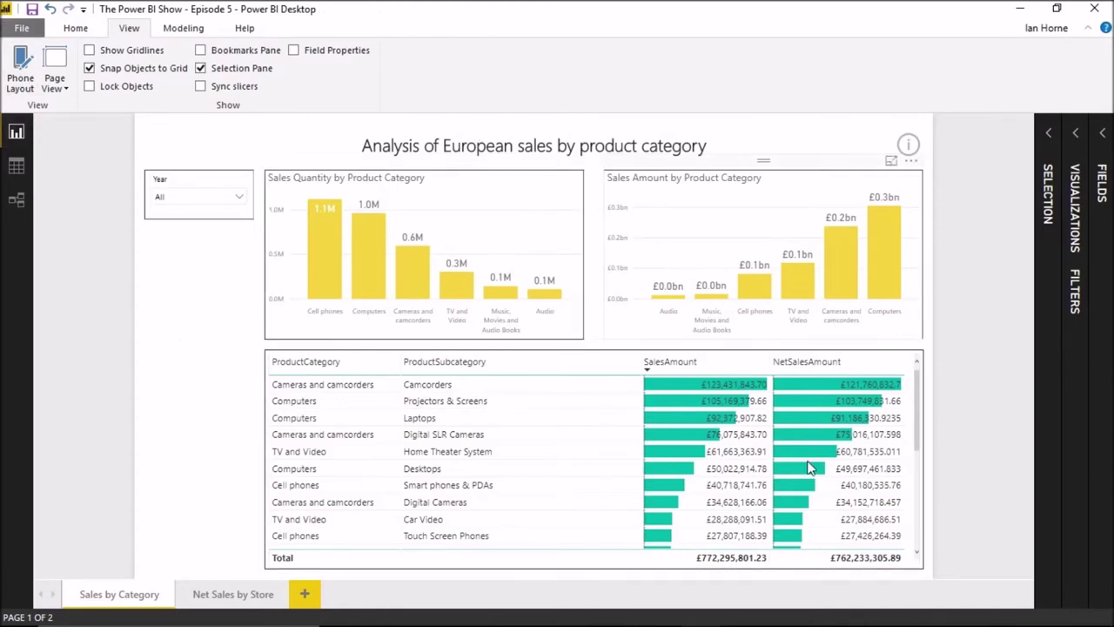
Step: Filter the Year slicer to 2011, and highlight Cell phones in the Sales Quantity by Product Category chart
click(228, 202)
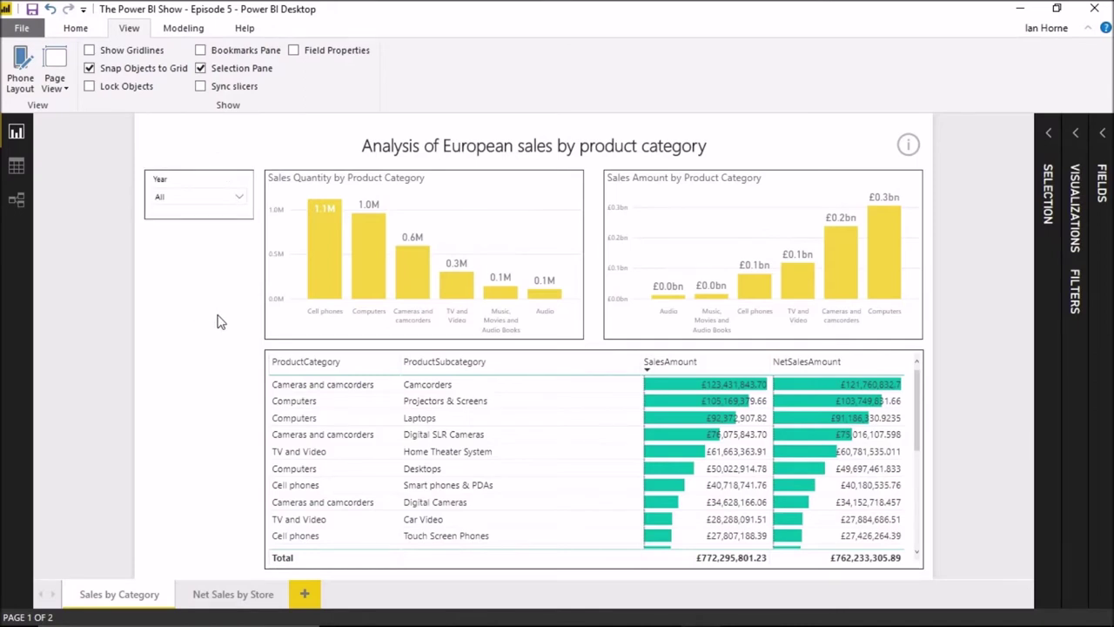
click(201, 198)
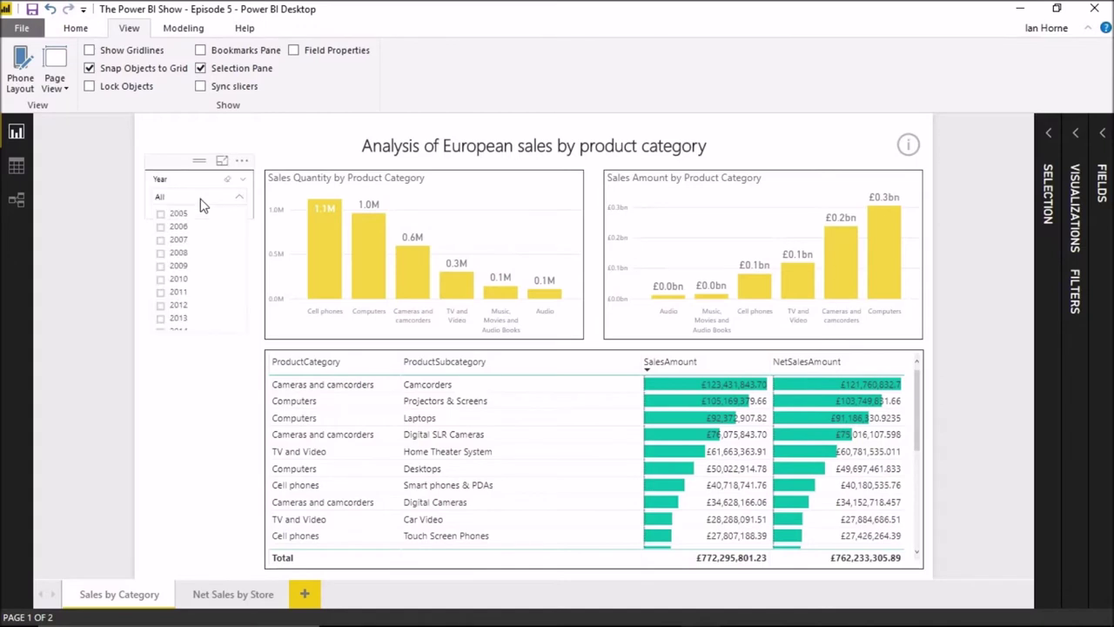
click(178, 292)
click(199, 393)
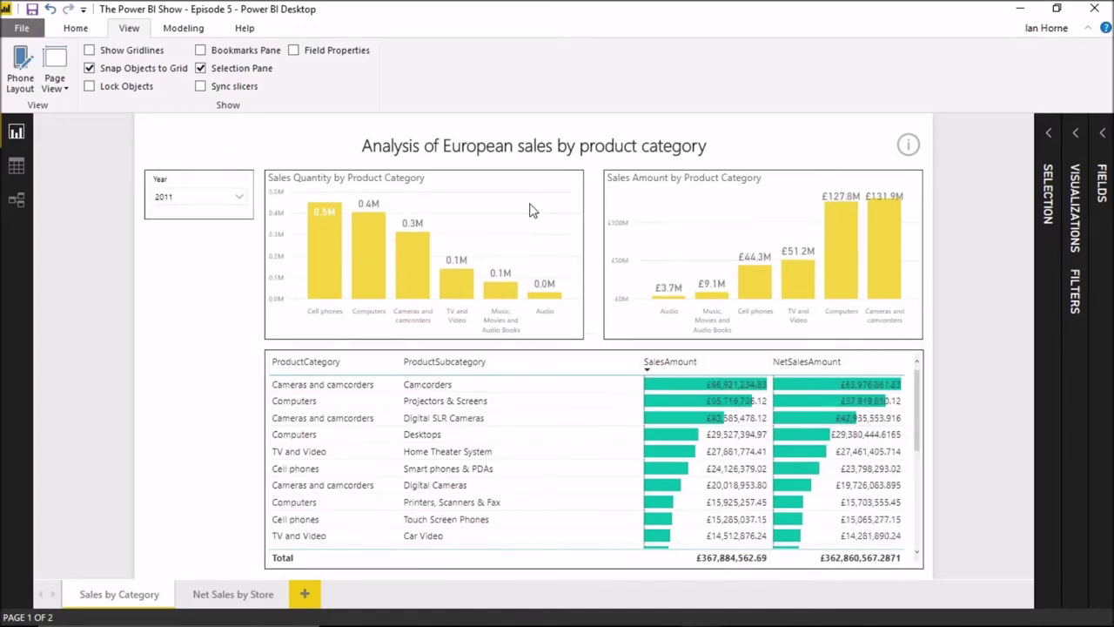
click(327, 259)
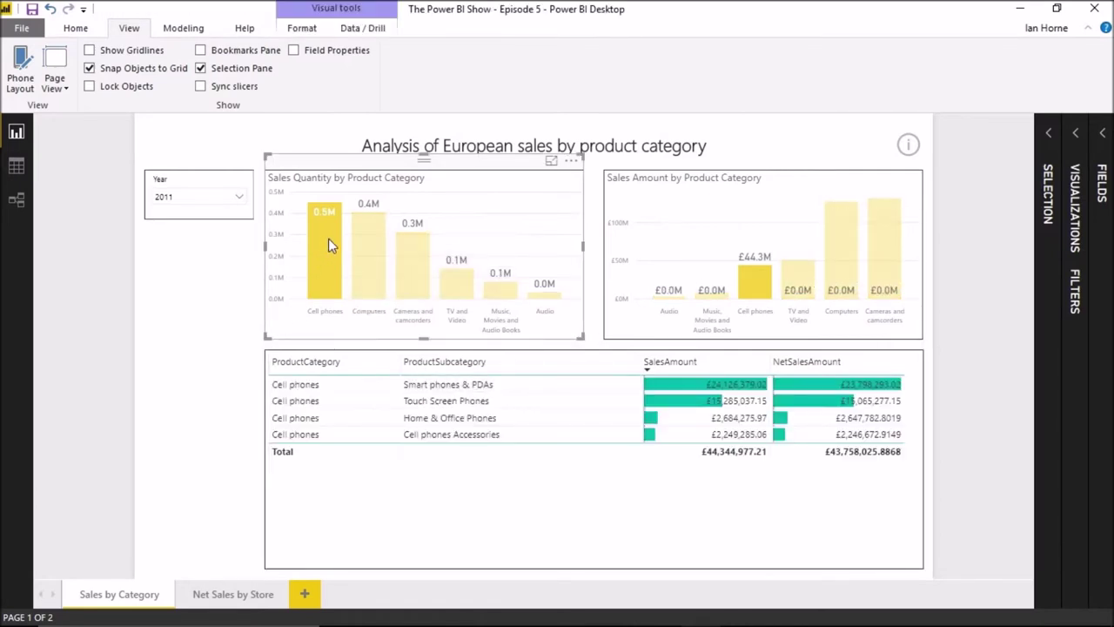
mouse_move(326, 242)
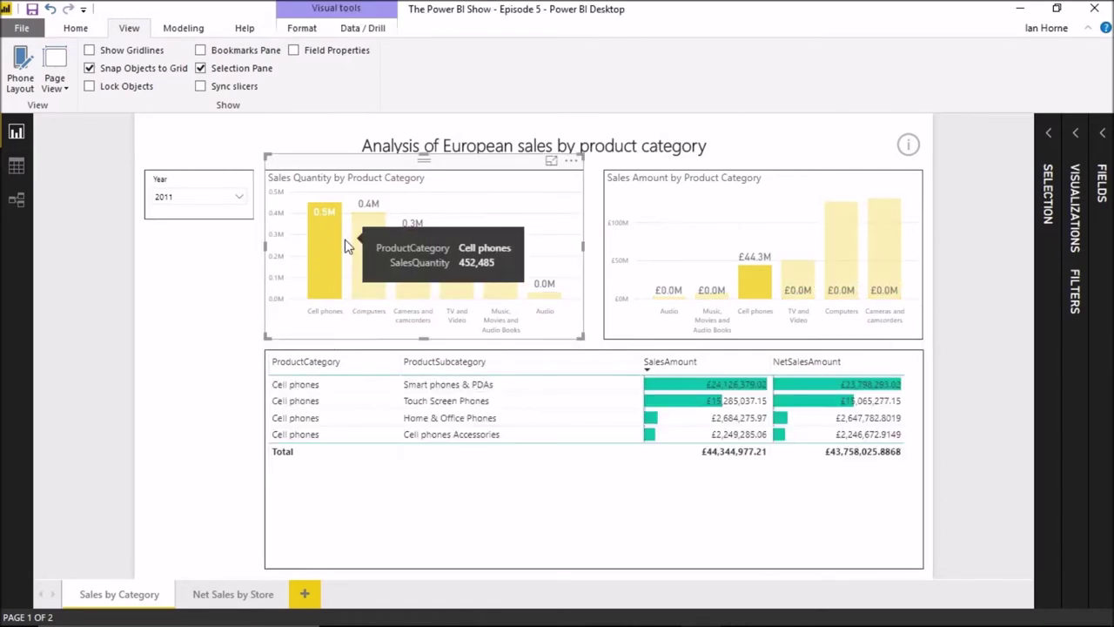
Step: Test how the bookmarks affect the filtered page by showing the About box and returning from it
click(910, 146)
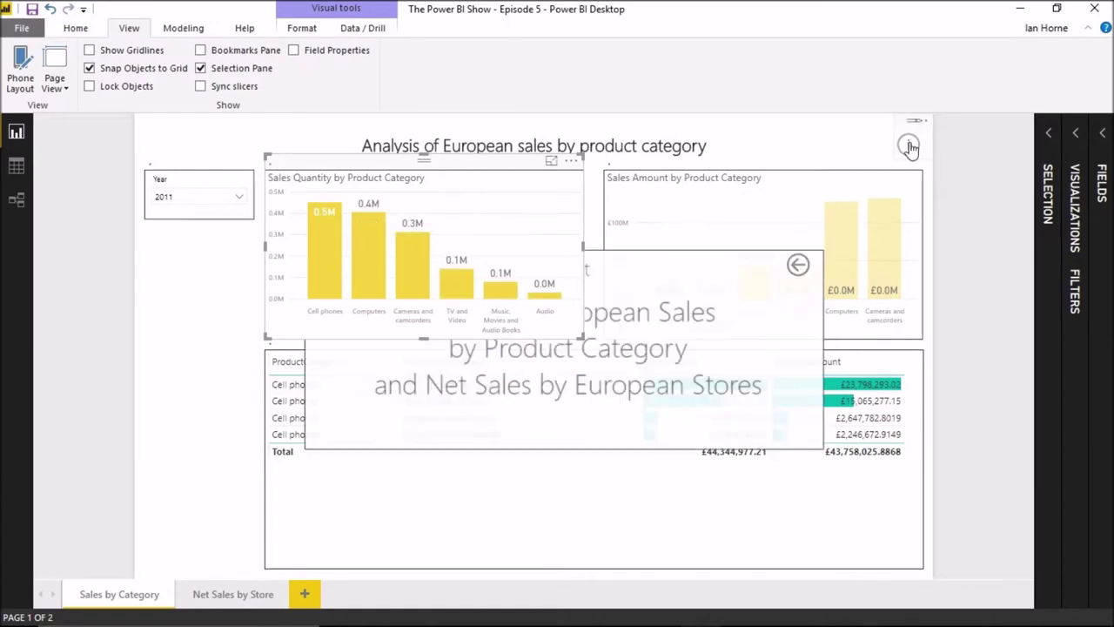
click(609, 254)
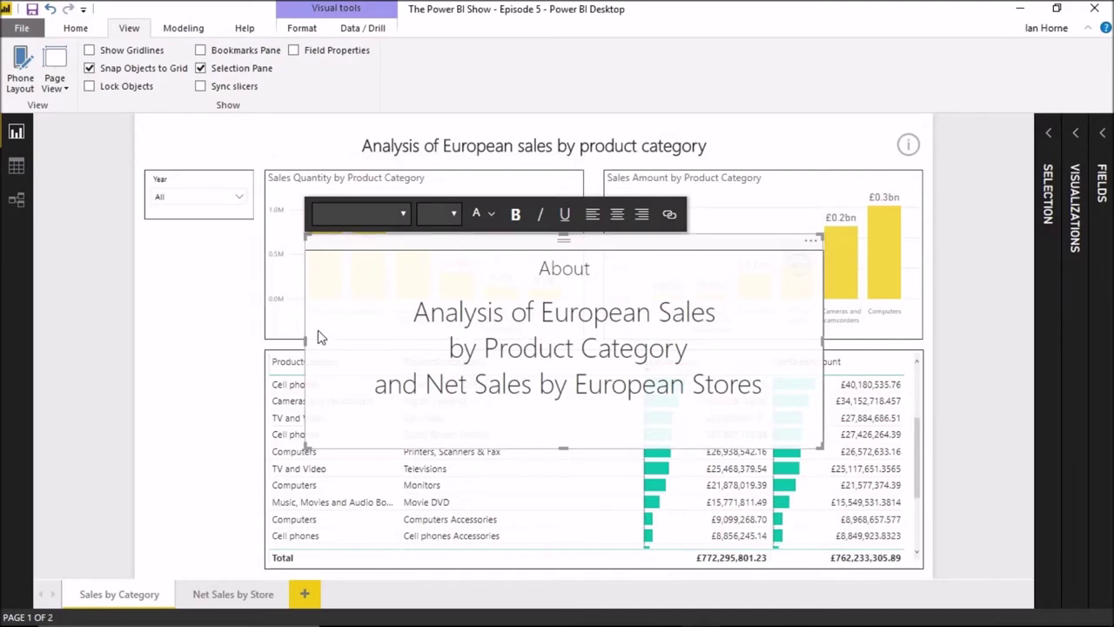
click(203, 390)
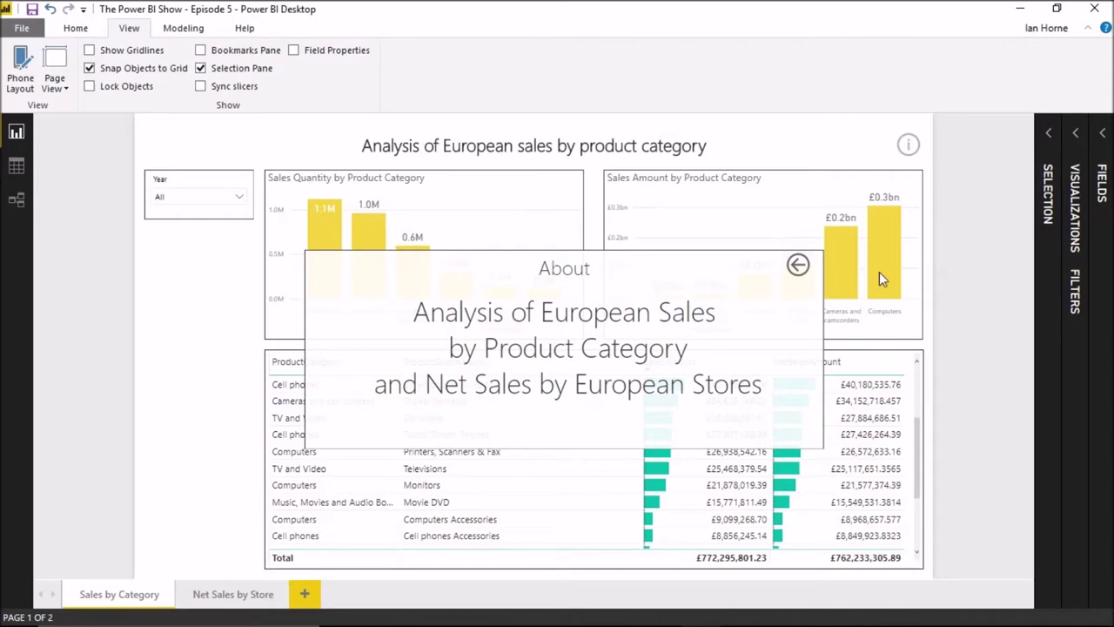
click(798, 265)
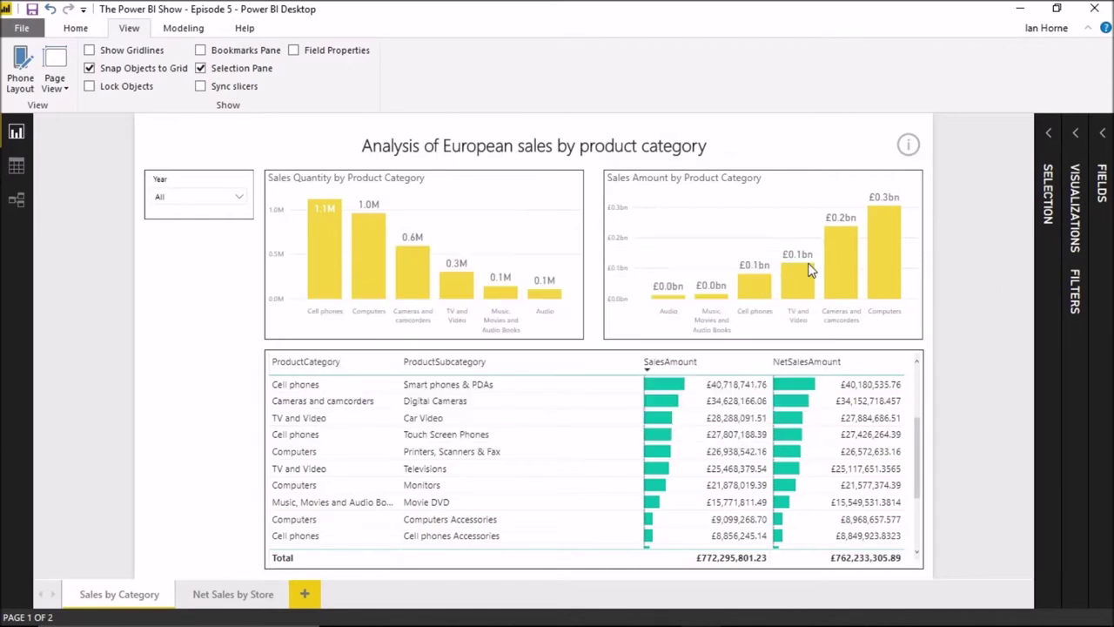
Step: Show the Selection and Bookmarks panes again, and turn off the Data option of the "About On" bookmark
click(1047, 140)
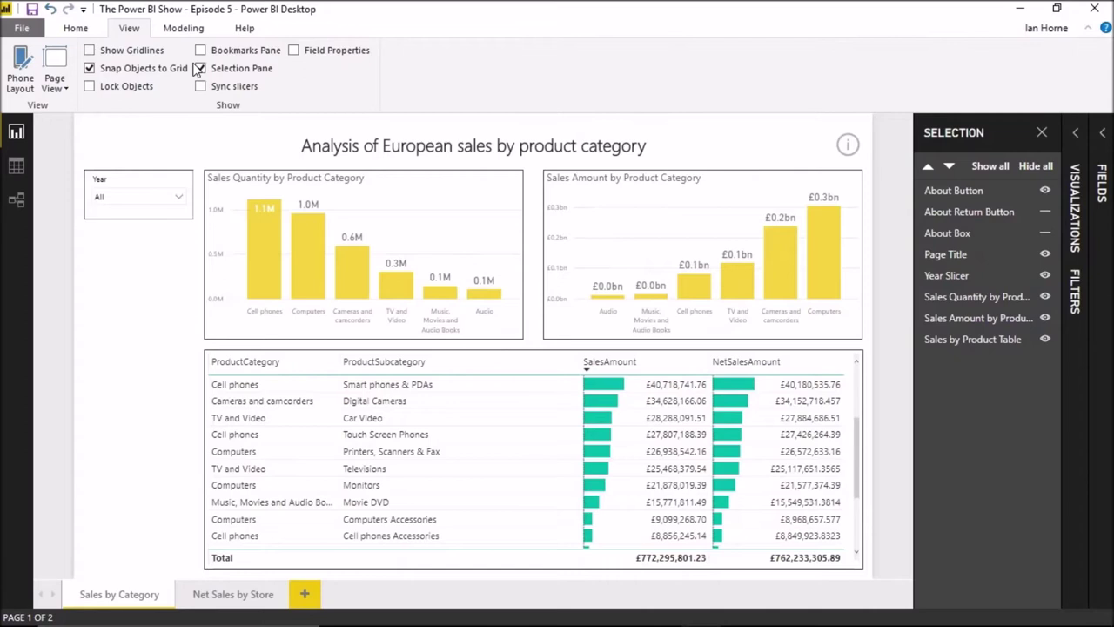
click(226, 53)
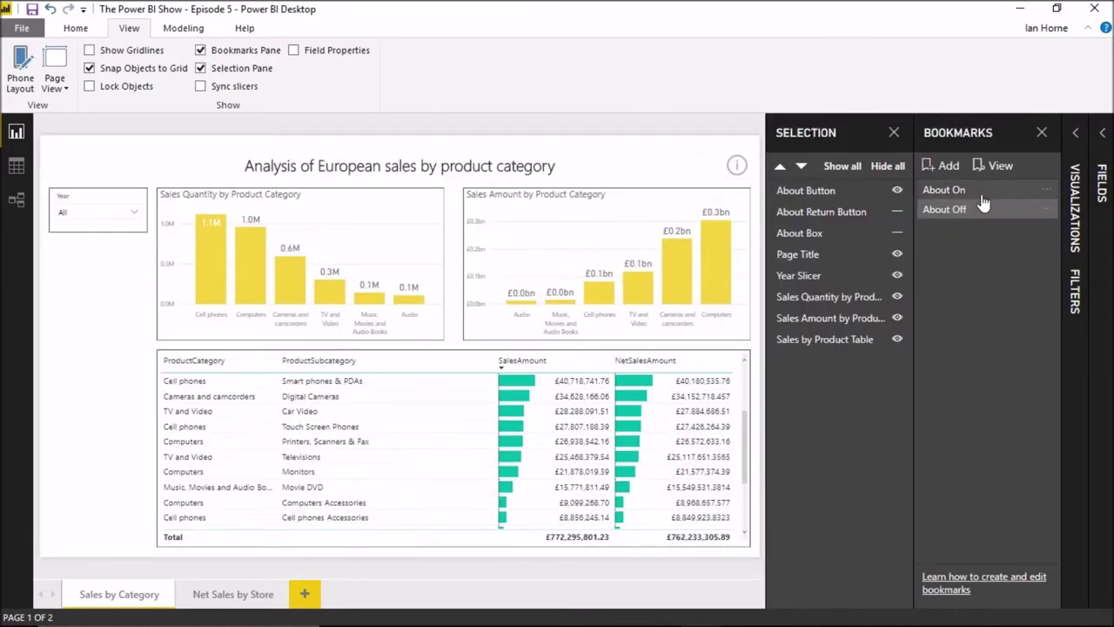
click(1049, 191)
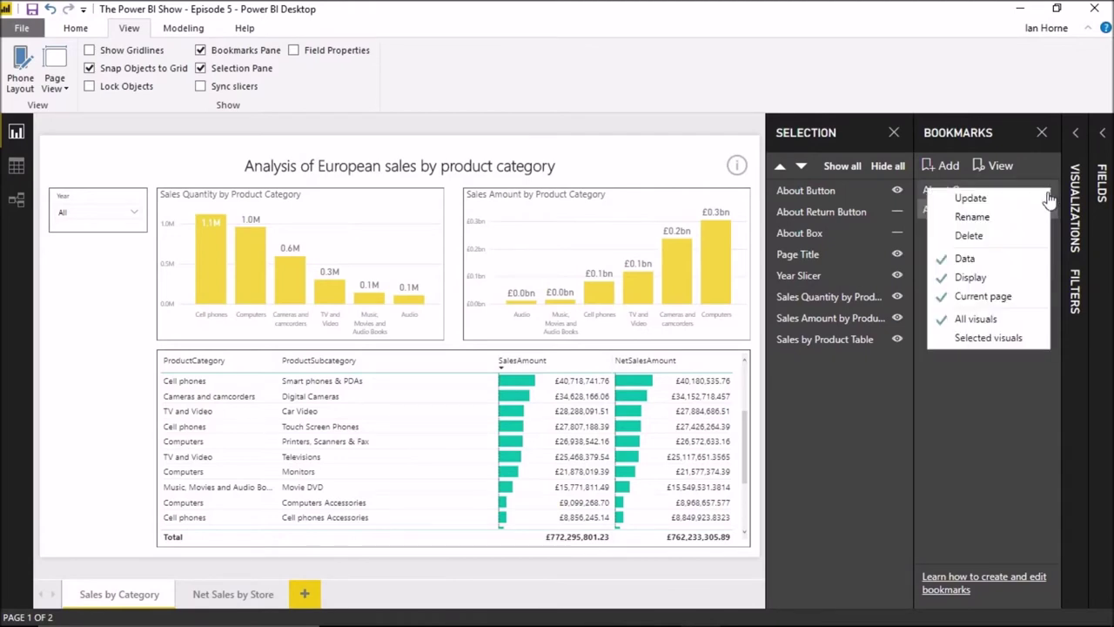
click(970, 277)
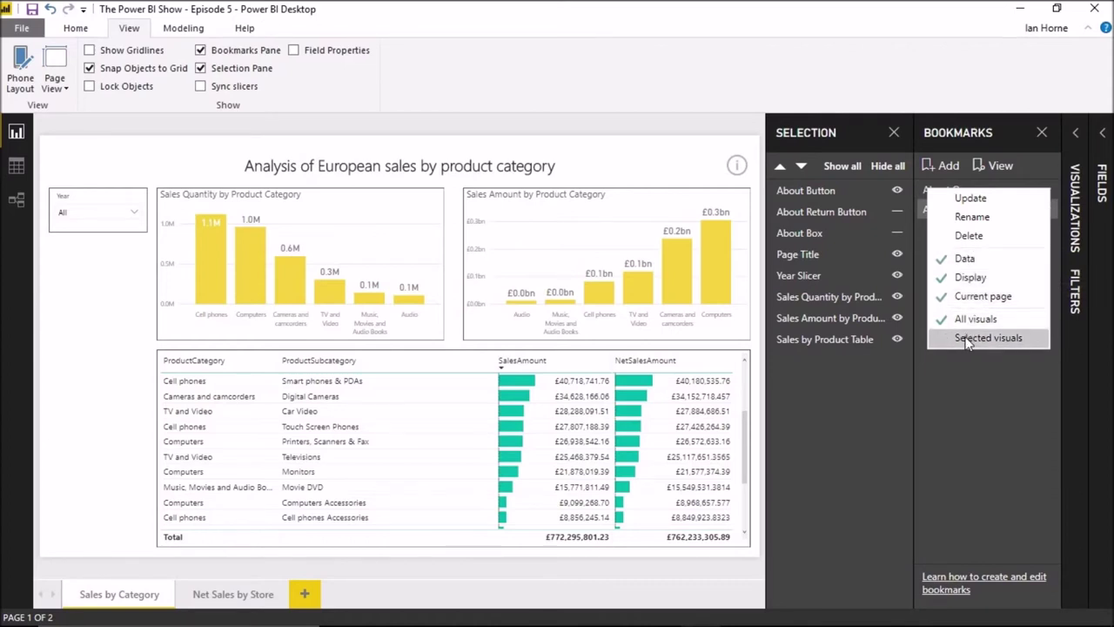
click(965, 258)
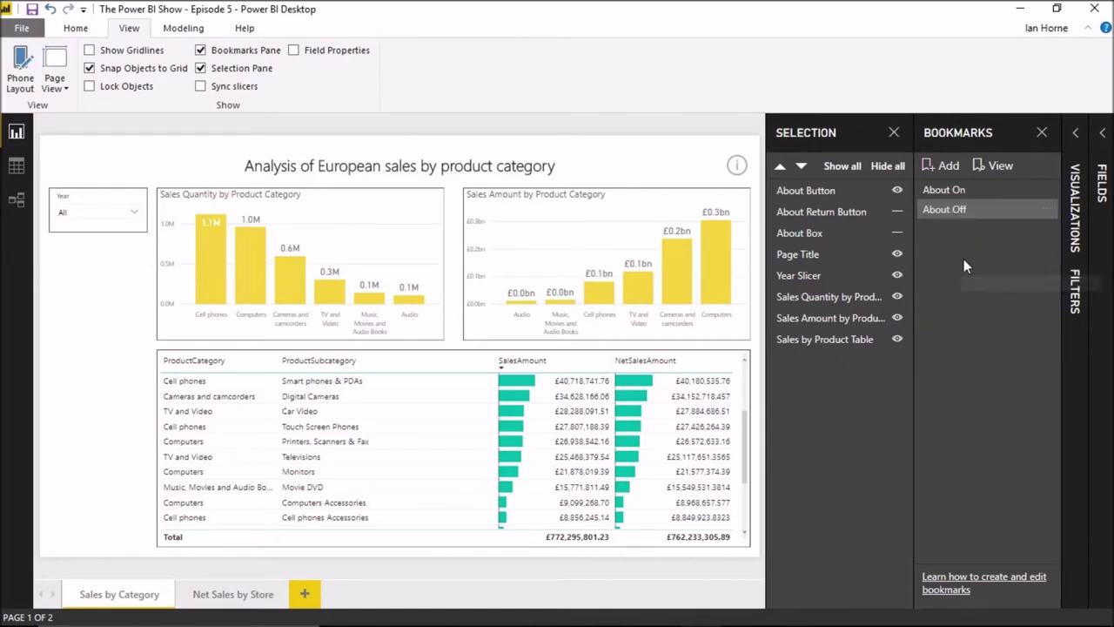
Step: Apply the "About On" bookmark and open its options to check which states it captures
click(956, 192)
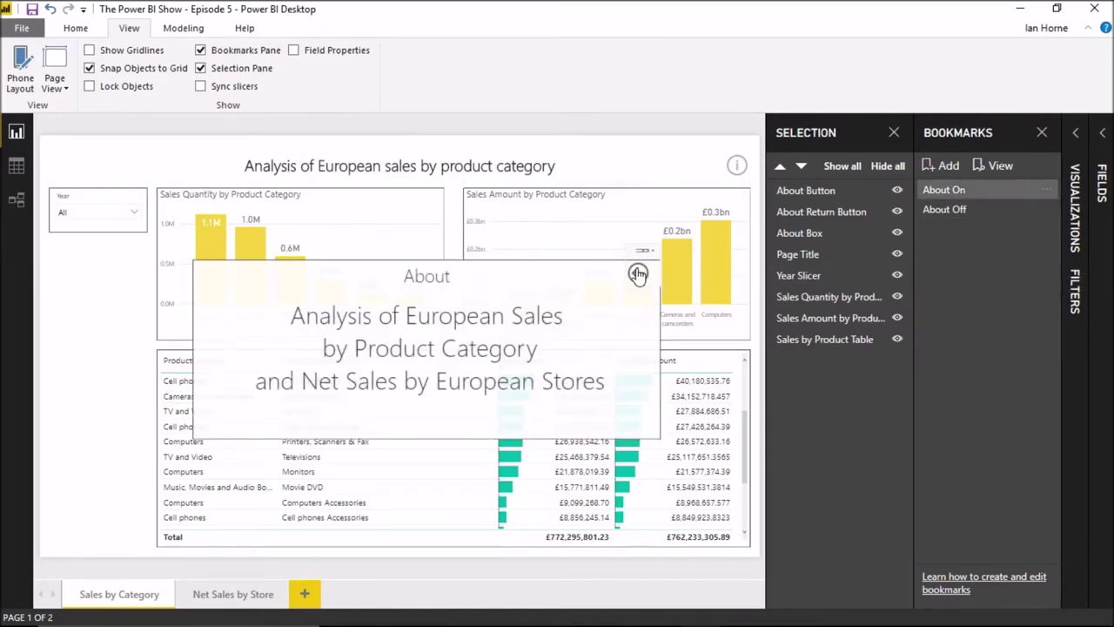
click(1047, 190)
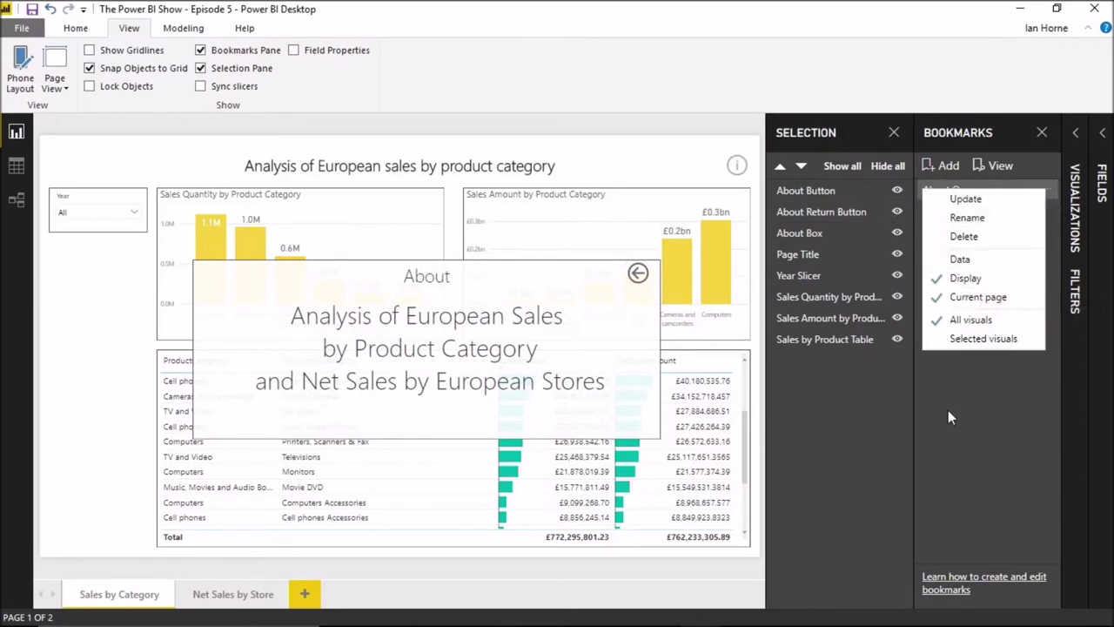
Step: Apply the "About Off" bookmark and turn off its Data option
click(948, 410)
click(967, 210)
click(1046, 210)
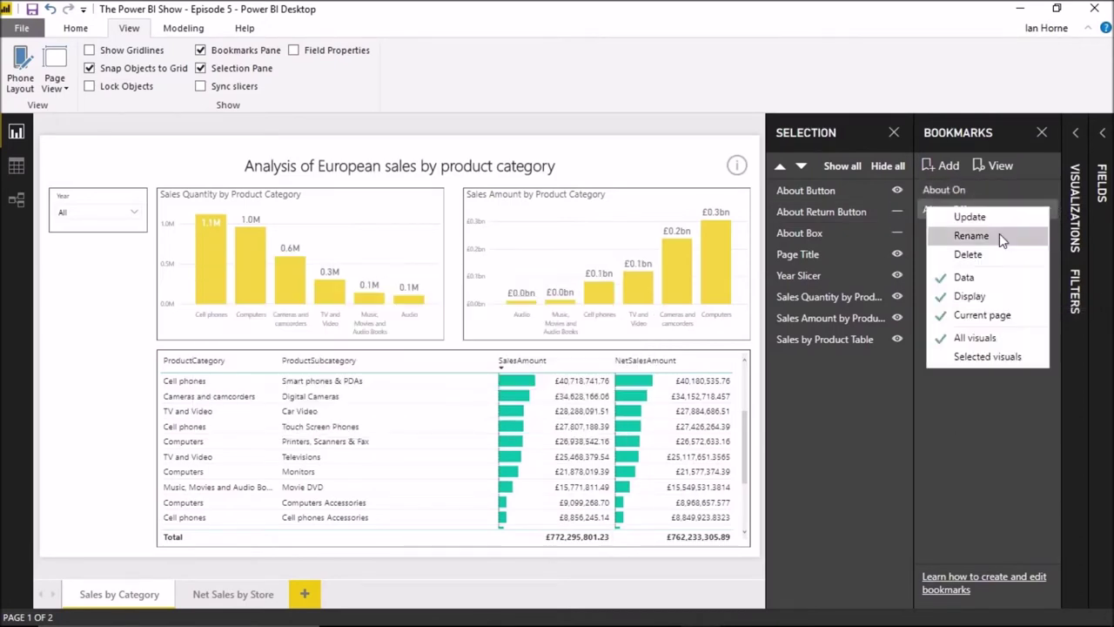
click(969, 282)
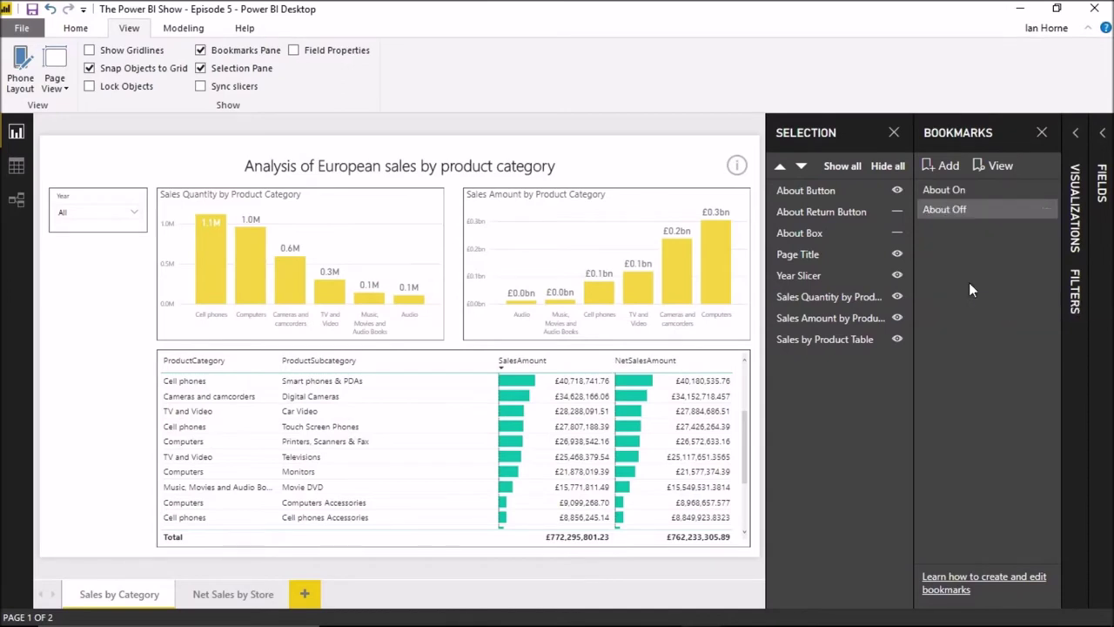
Step: Filter the Year slicer to 2011 and show the About box with the information button
click(137, 215)
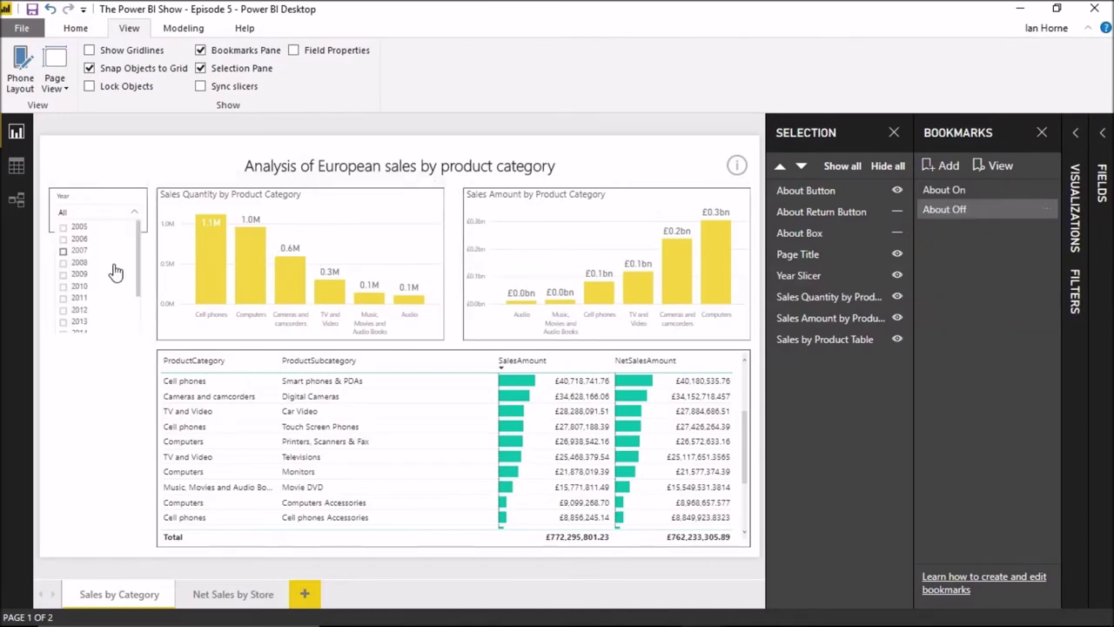
click(77, 298)
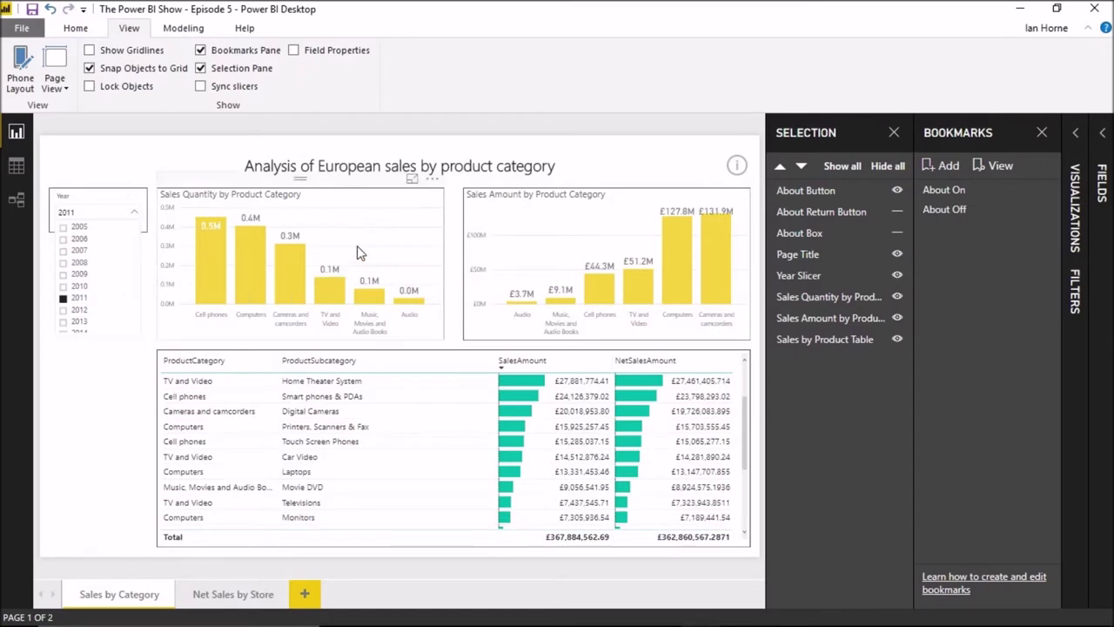
click(737, 167)
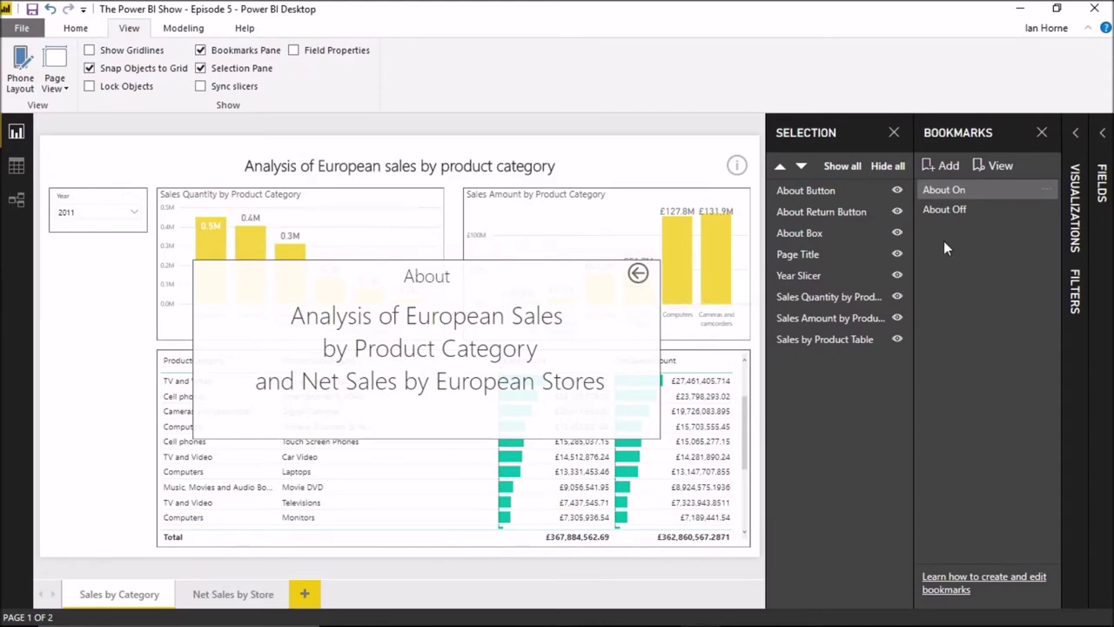
Step: Turn off the Display option of the "About On" bookmark, and try to switch the About box off and on
click(1047, 190)
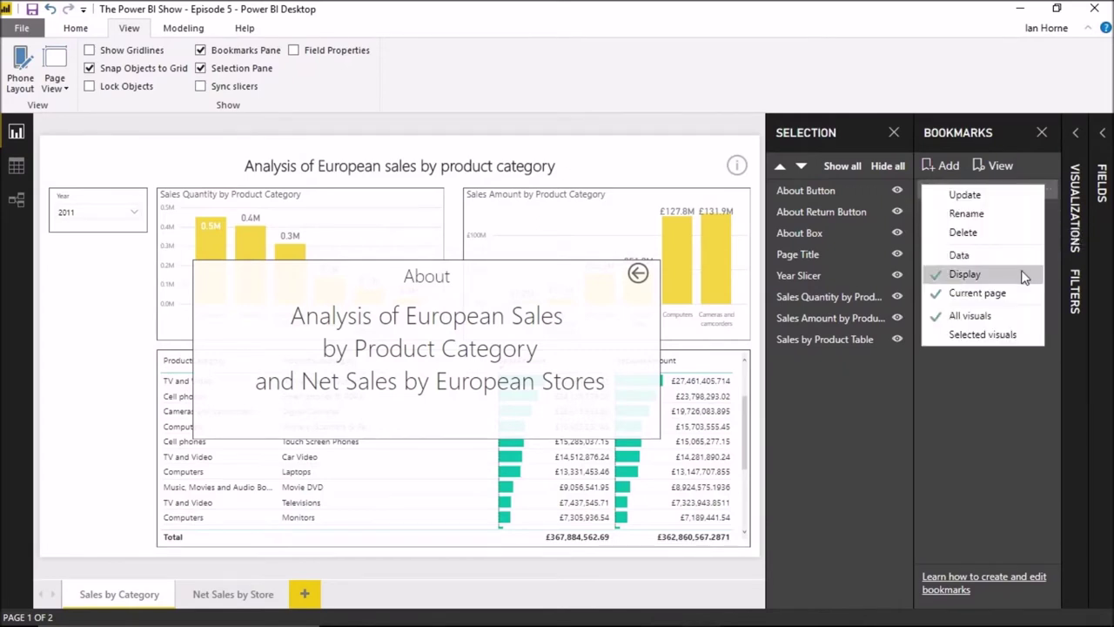
click(957, 275)
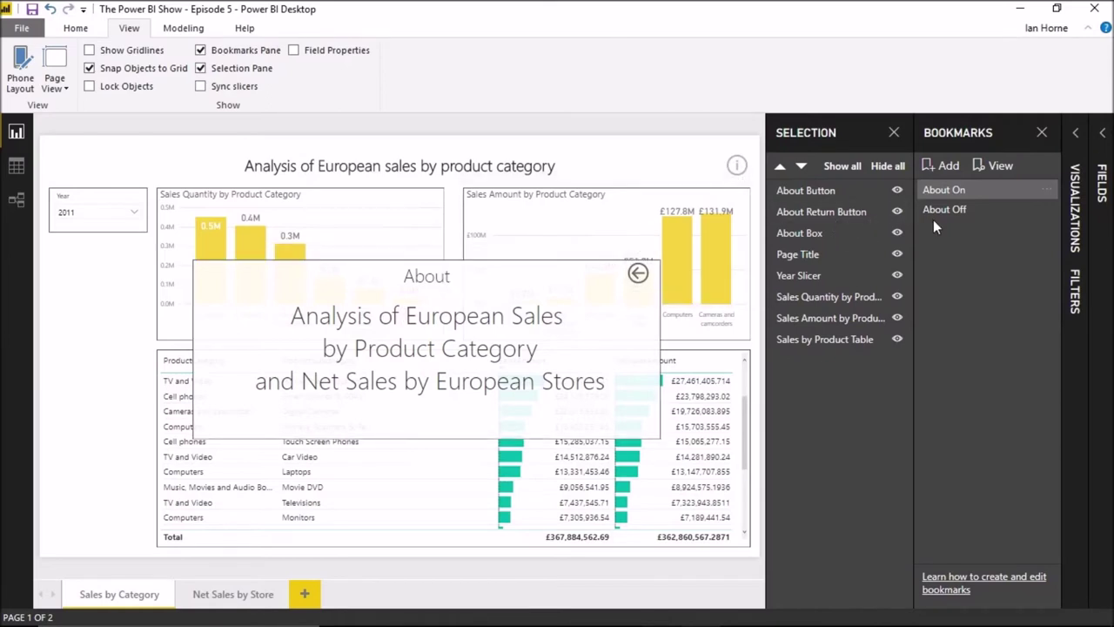
ctrl+click(638, 277)
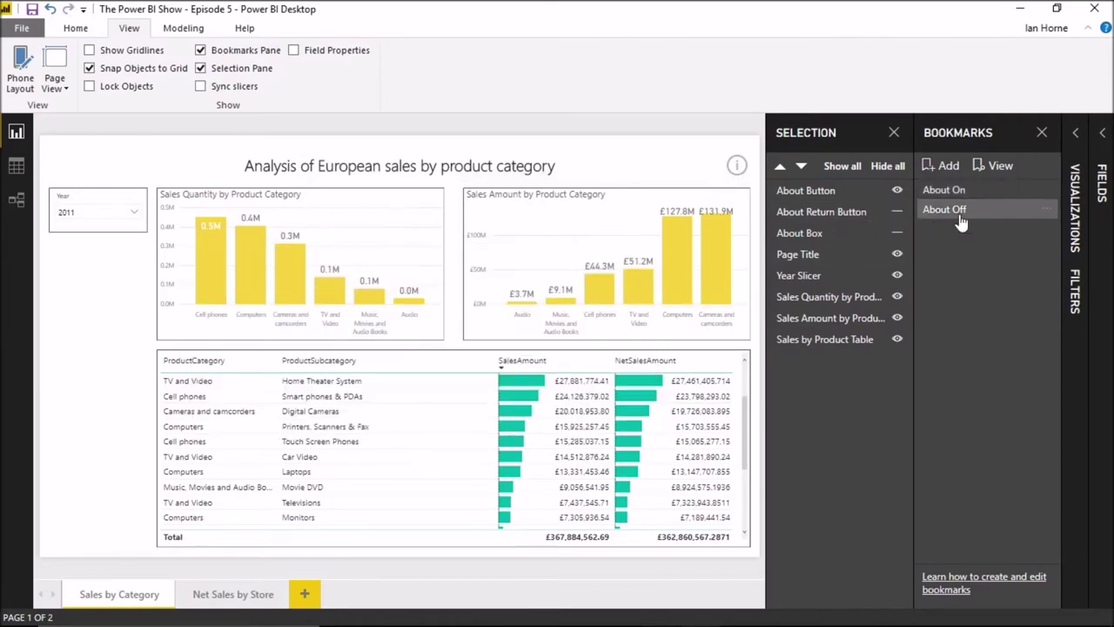
click(1044, 191)
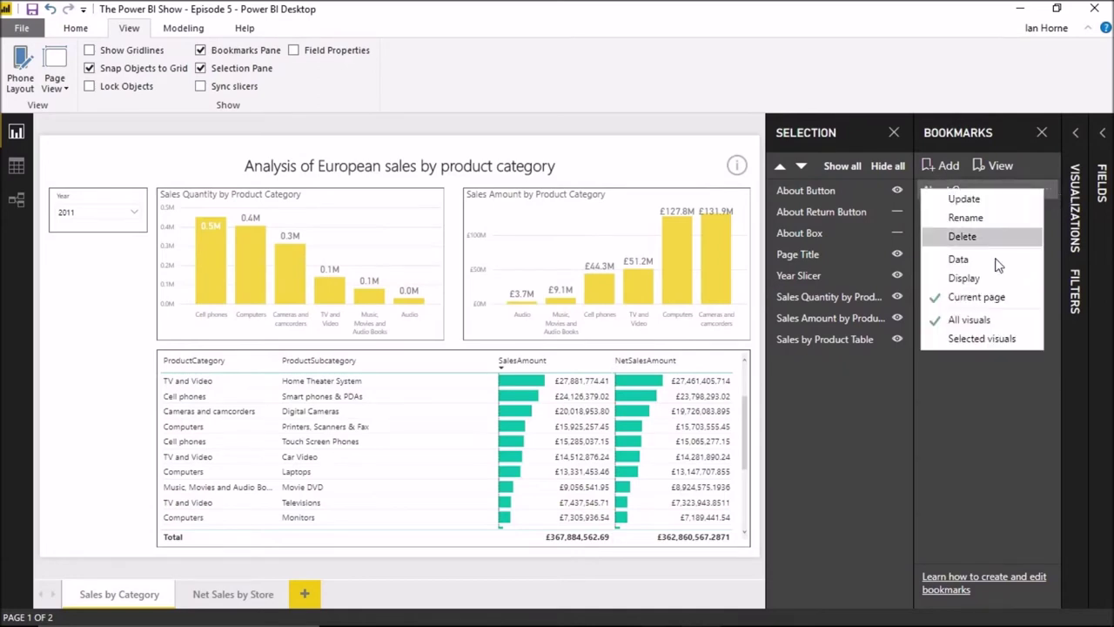
click(736, 168)
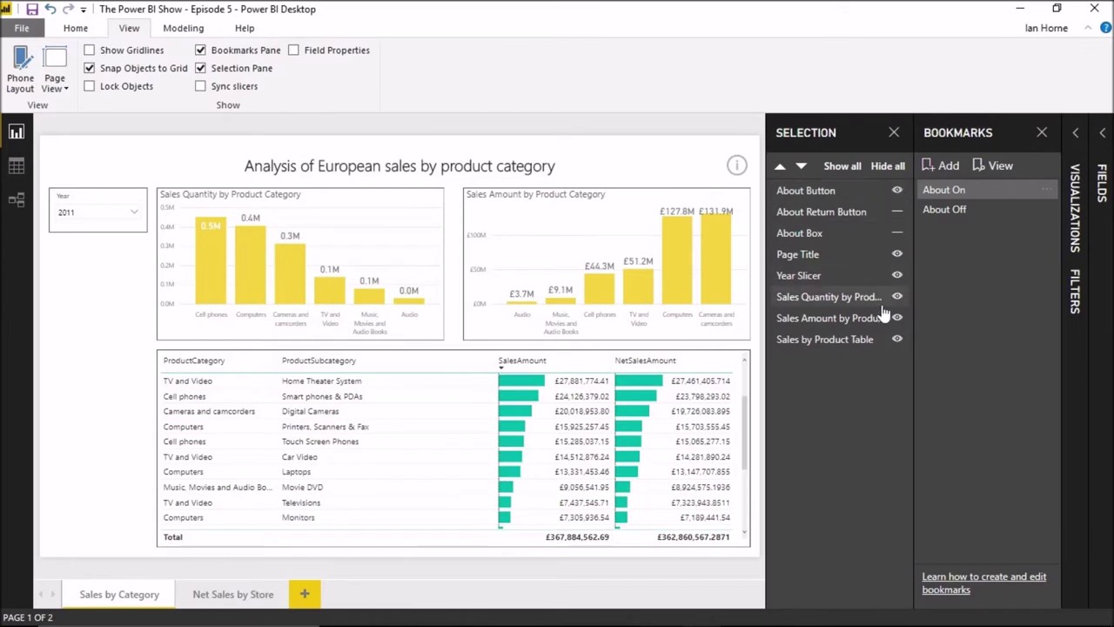
click(935, 189)
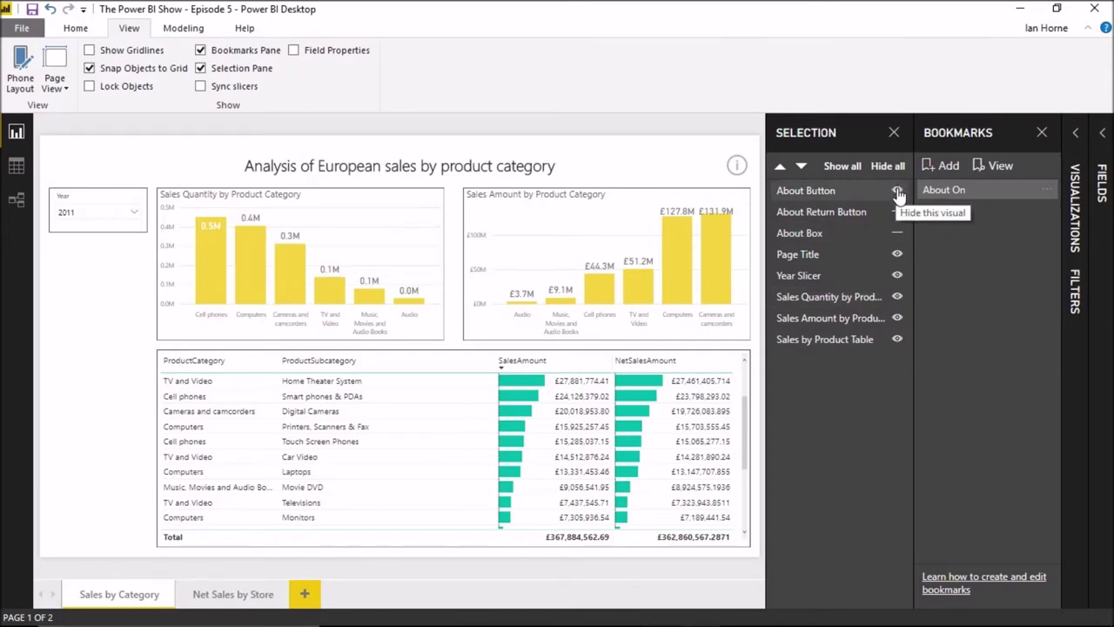
Step: Turn the Display option of the "About On" bookmark back on, and test showing the About box and returning from it
click(1039, 193)
click(972, 279)
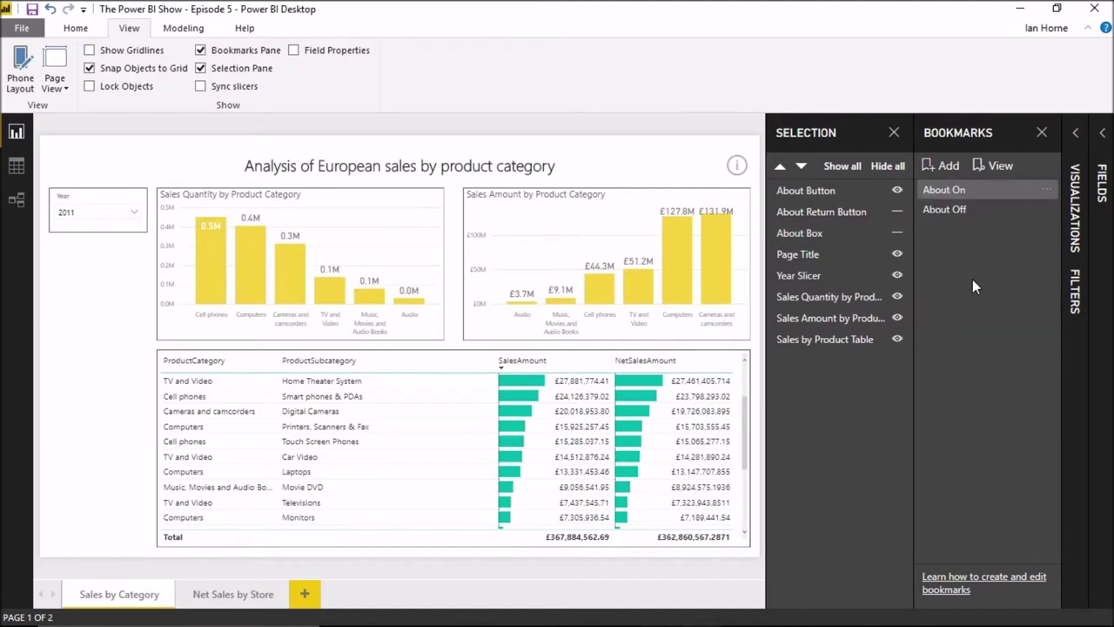
ctrl+click(736, 166)
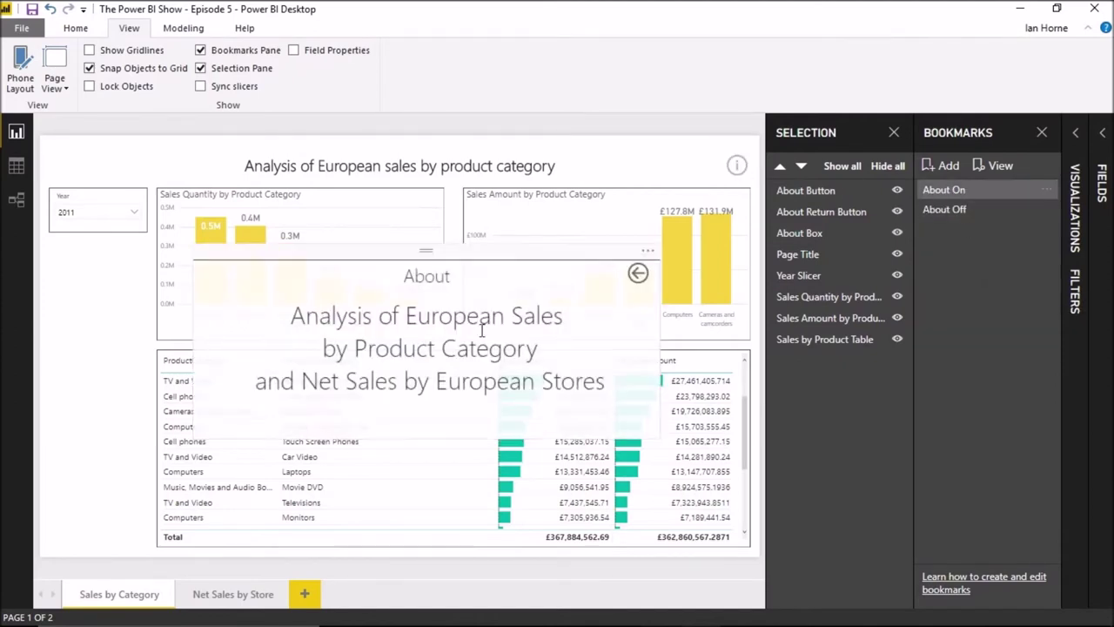
ctrl+click(638, 273)
Step: Check the "About Off" bookmark's options, and test the Current page behaviour by applying "About On" from the Net Sales by Store page
click(1047, 190)
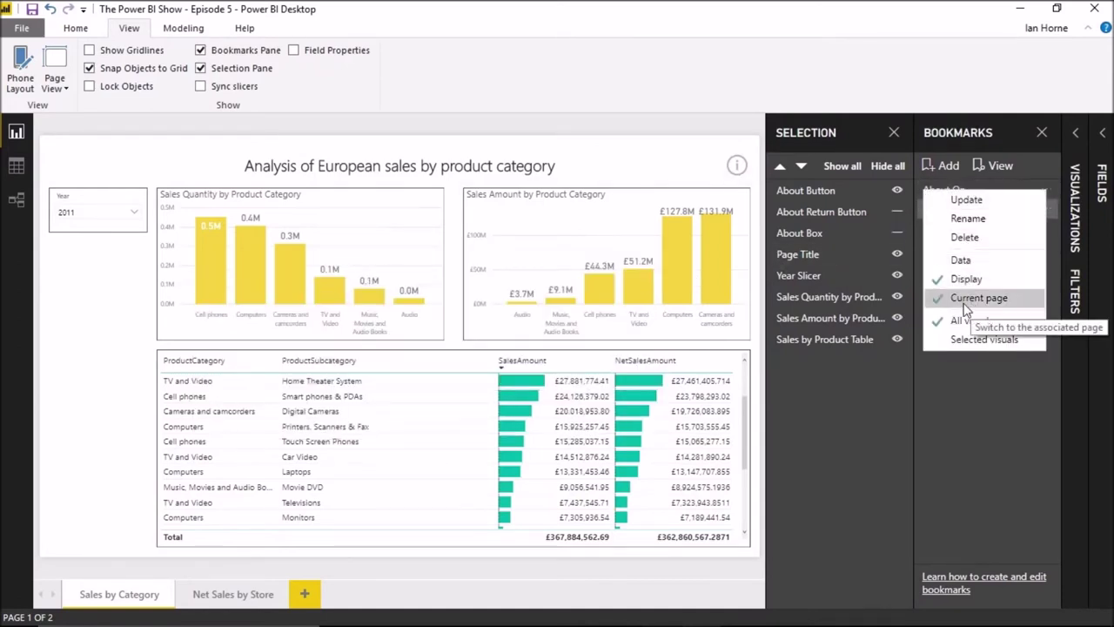
click(235, 592)
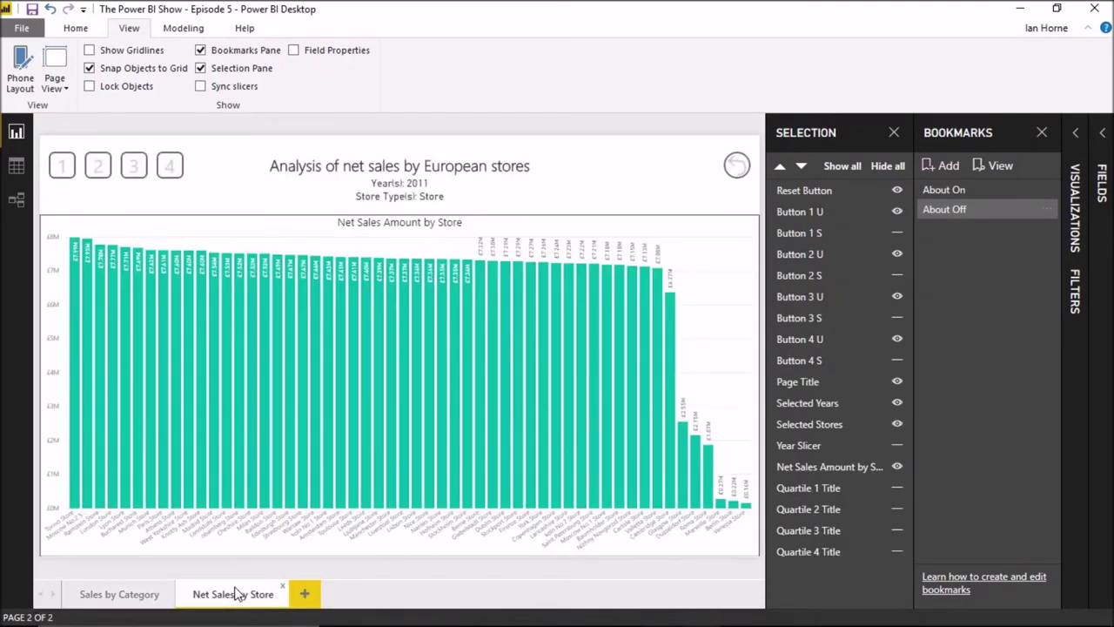
click(944, 190)
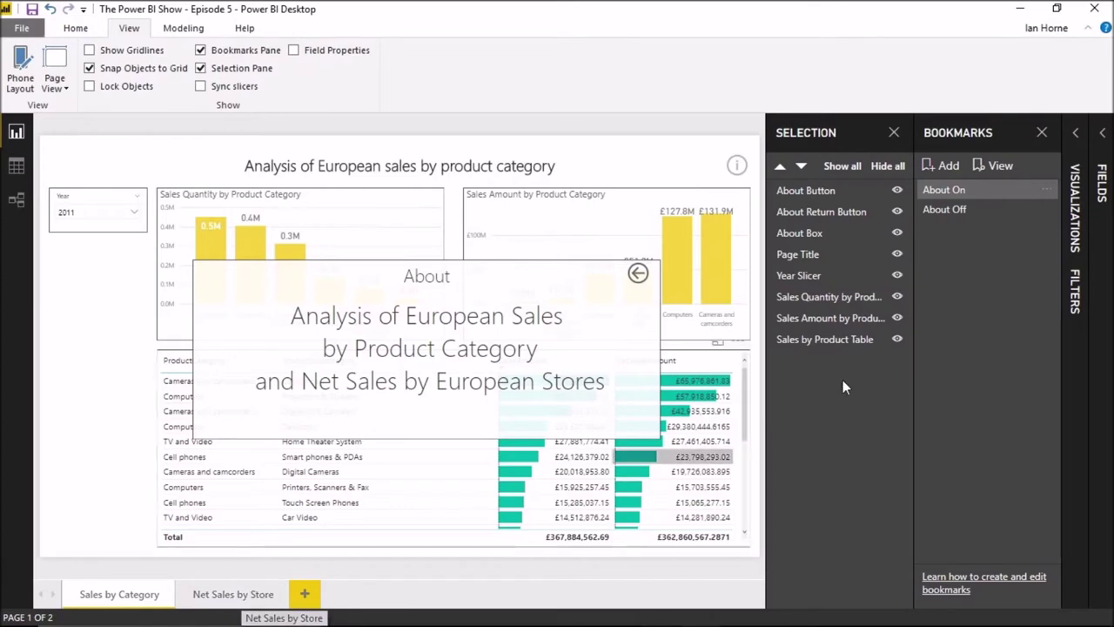
Step: Turn off the Current page option of the "About On" bookmark, and try both bookmarks from the Net Sales by Store page
click(1046, 194)
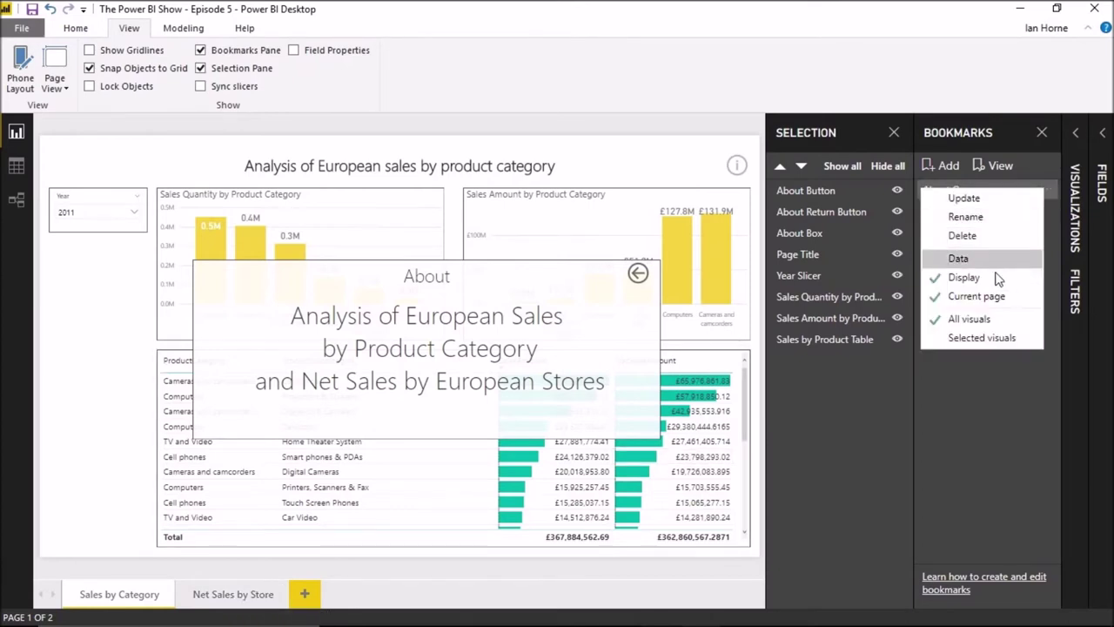
click(1064, 296)
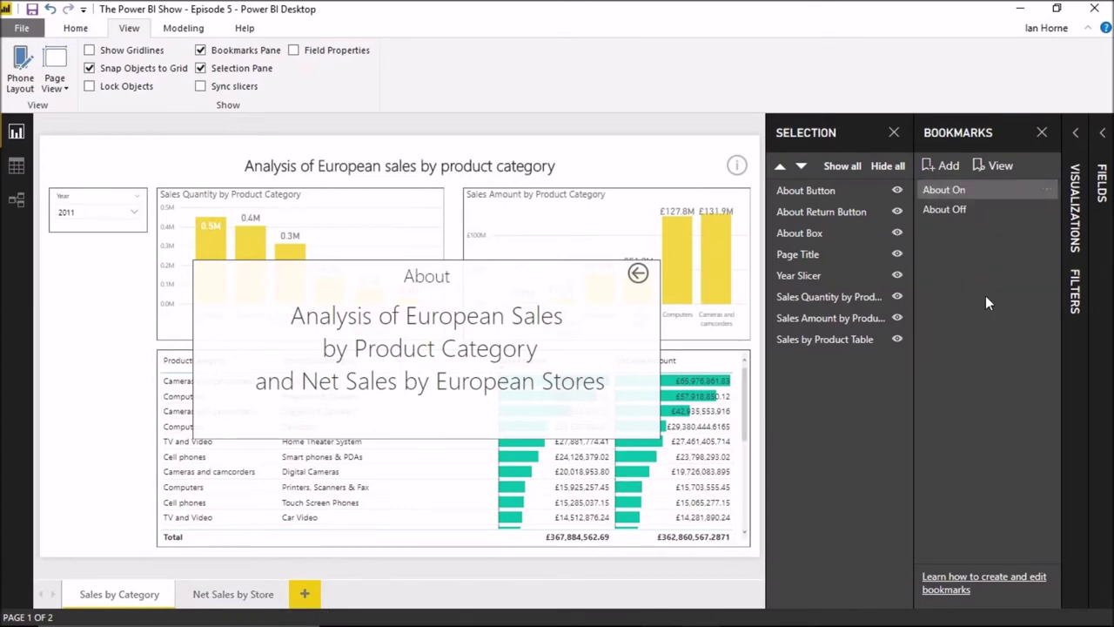
click(224, 593)
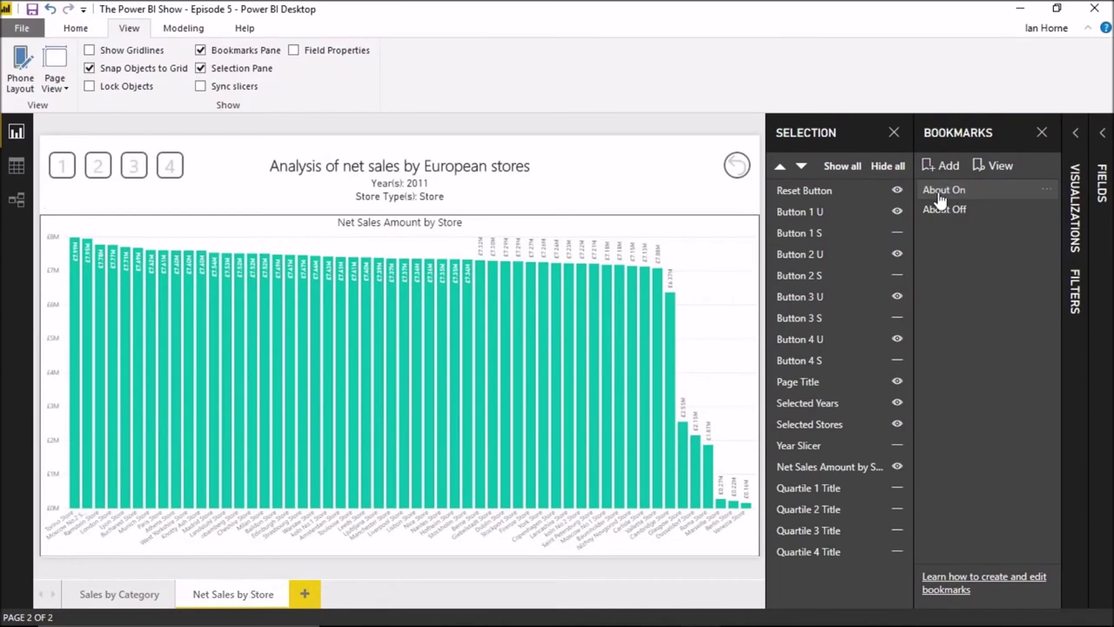
click(941, 193)
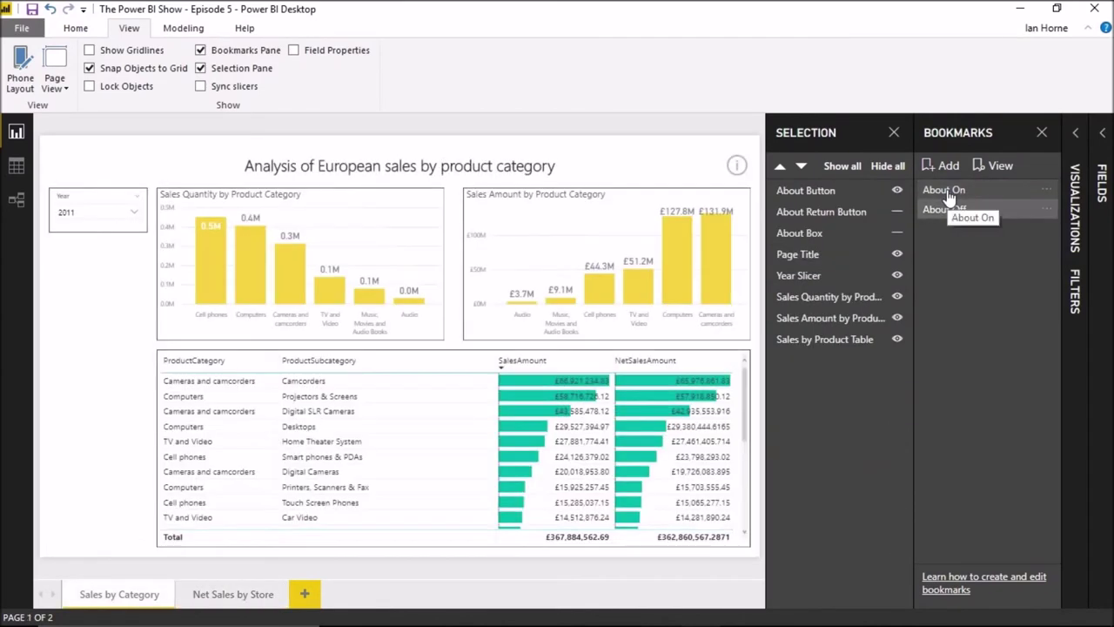
click(942, 208)
Step: Apply "About On" while on Net Sales by Store, return to Sales by Category, and check the bookmark's options
click(231, 592)
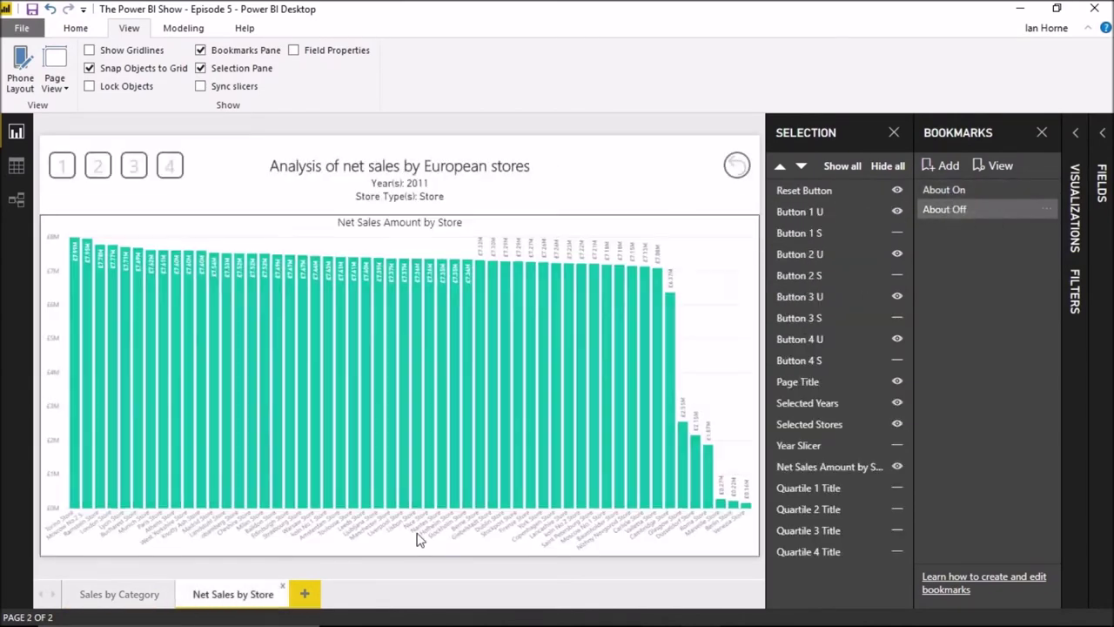
click(953, 192)
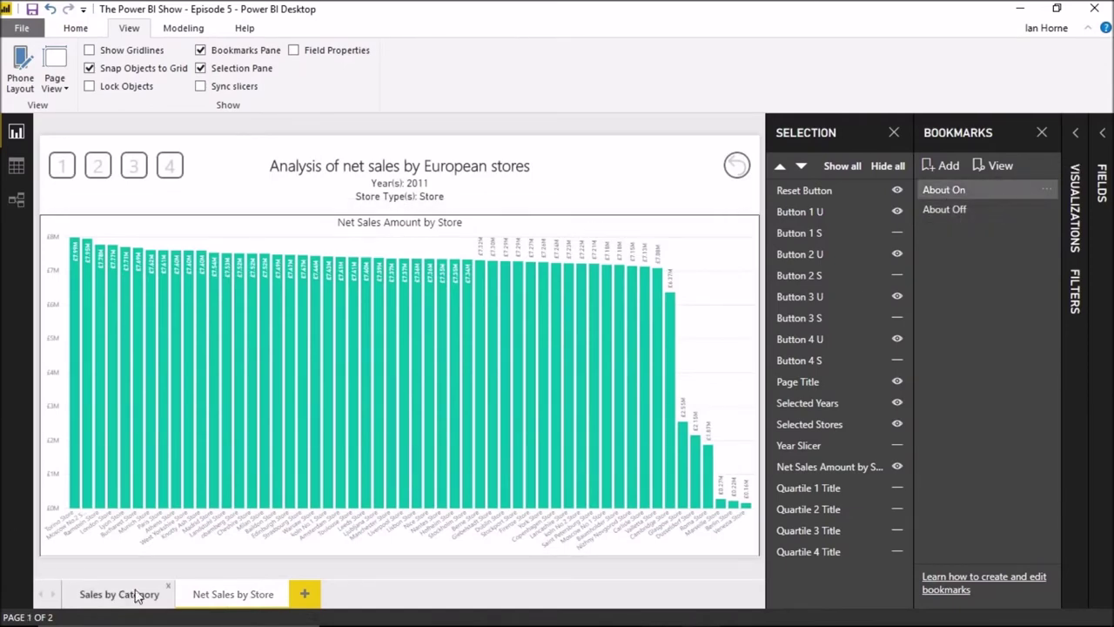
click(140, 595)
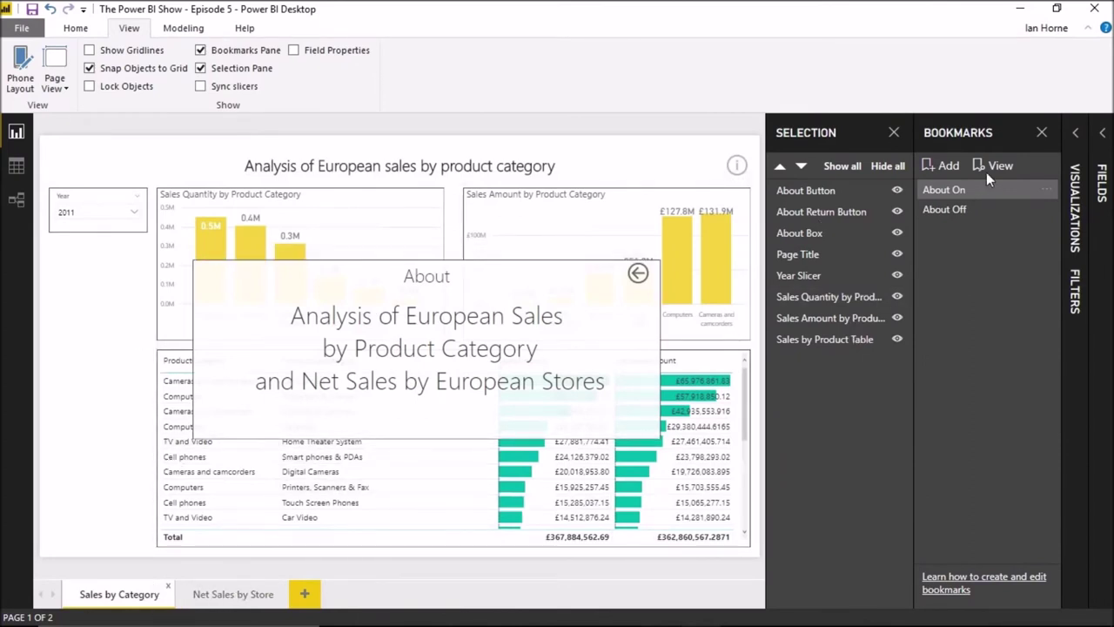
click(1051, 195)
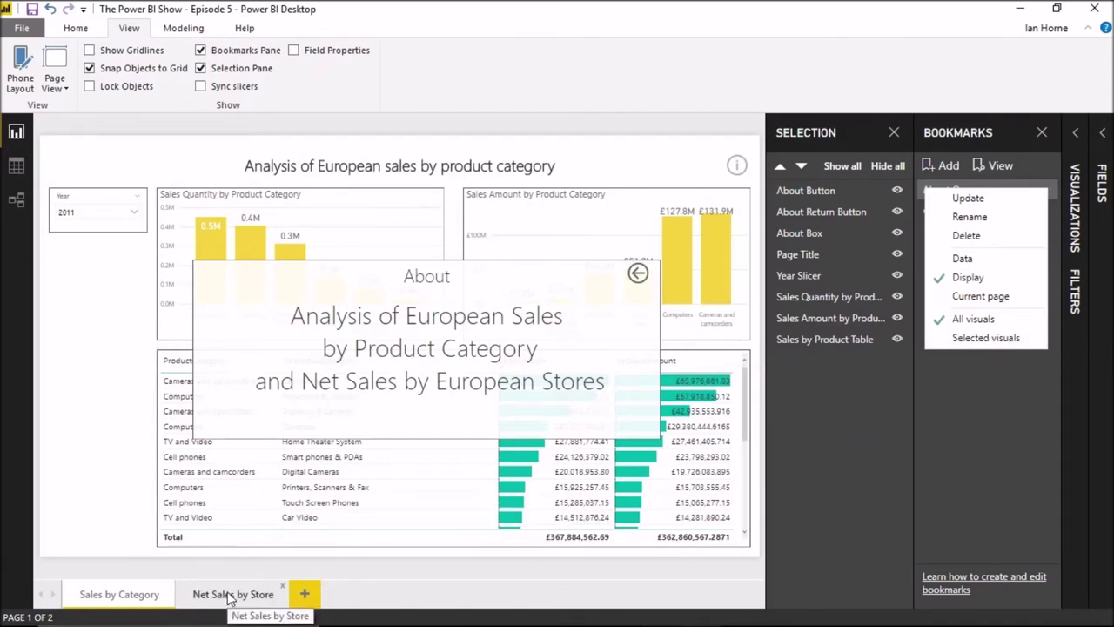
Step: Return from the About box, and close the Selection and Bookmarks panes
ctrl+click(639, 275)
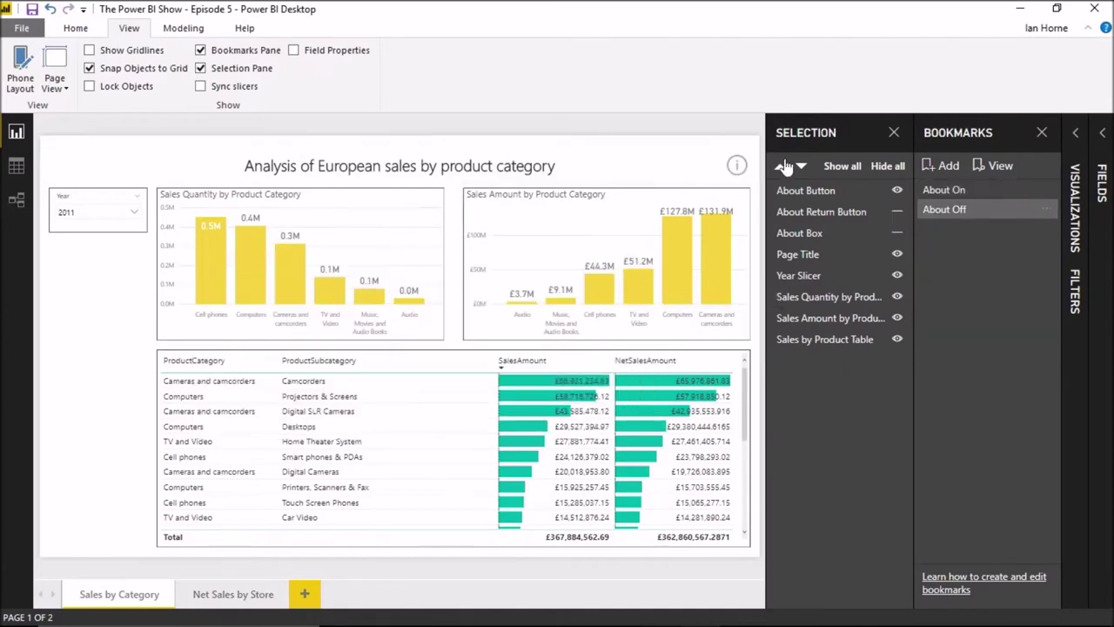
click(894, 133)
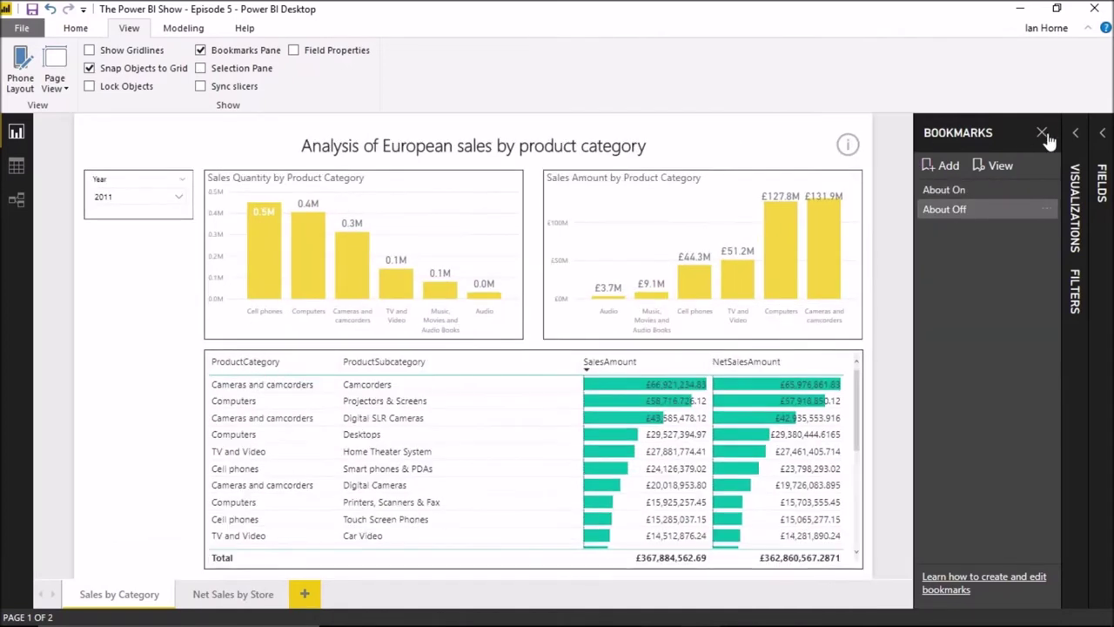
click(1042, 132)
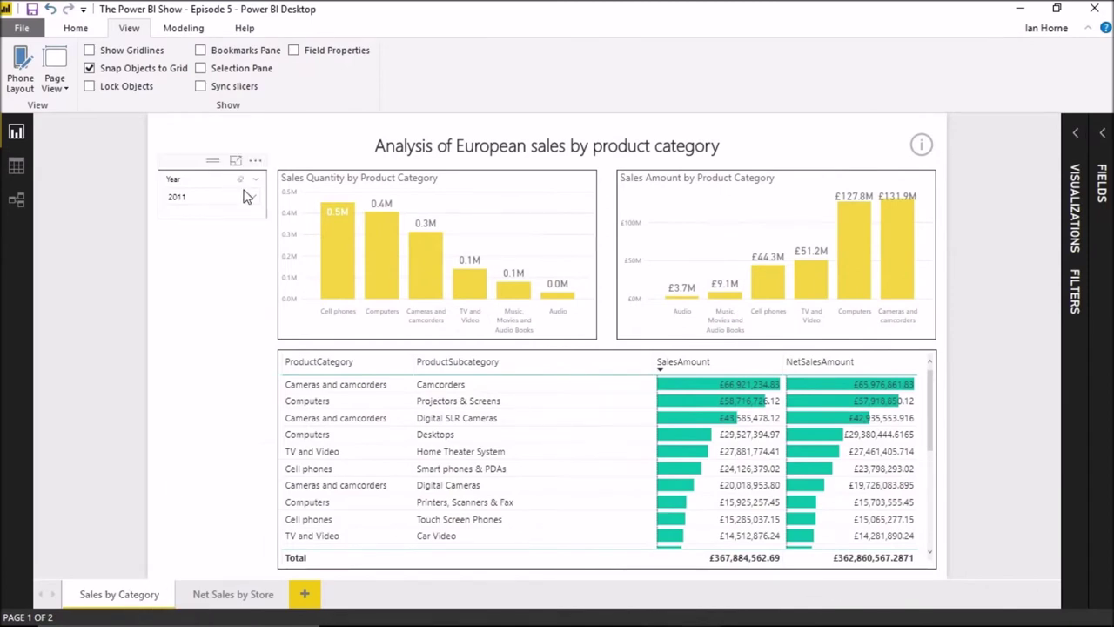
Step: On the Net Sales by Store page, select button 1 and show its formatting options and the Selection pane
click(232, 599)
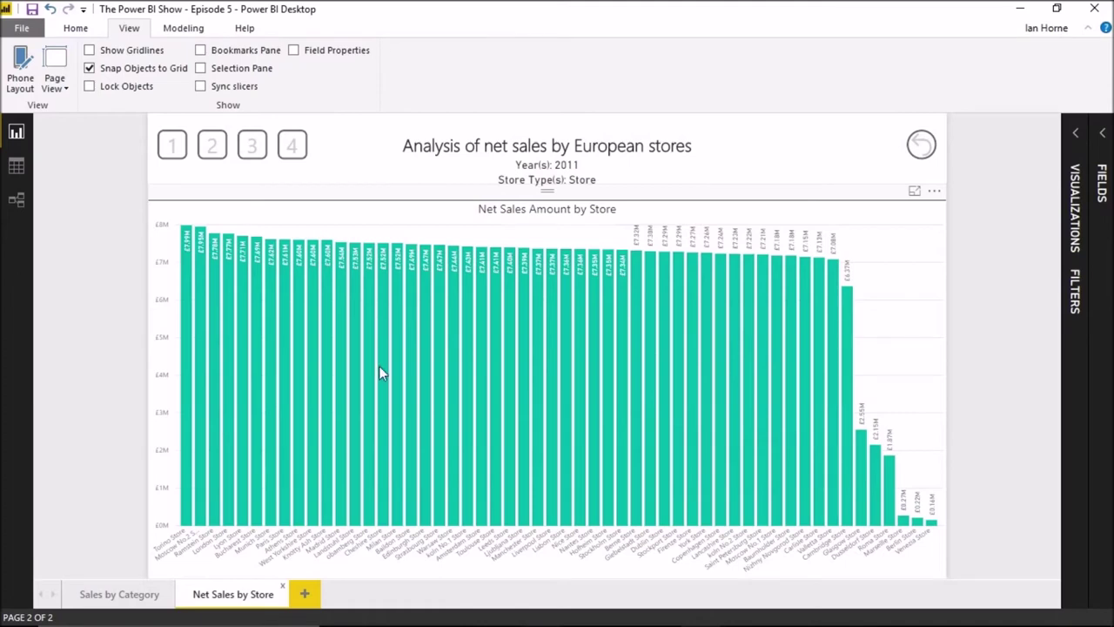
mouse_move(378, 369)
mouse_move(438, 270)
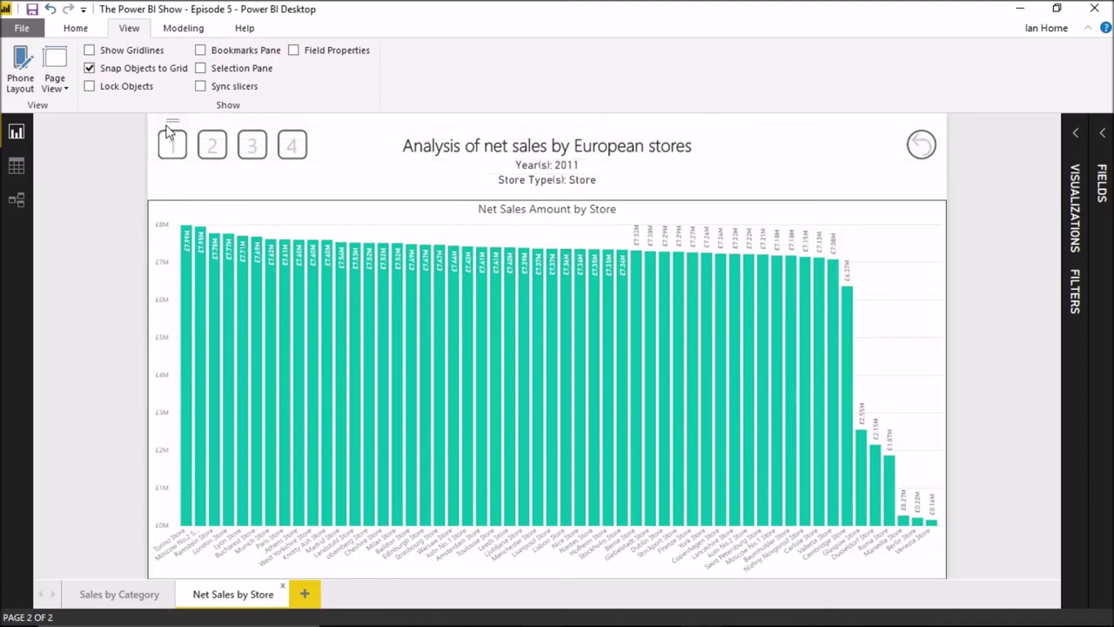
mouse_move(170, 131)
mouse_down()
mouse_move(174, 154)
mouse_move(161, 129)
mouse_up()
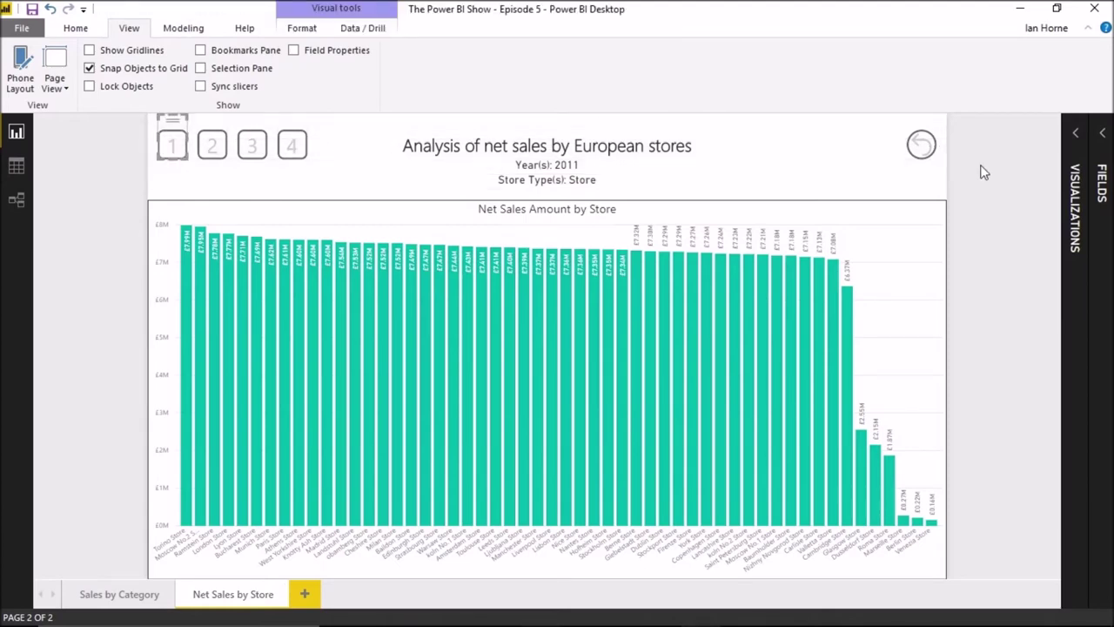
click(1076, 140)
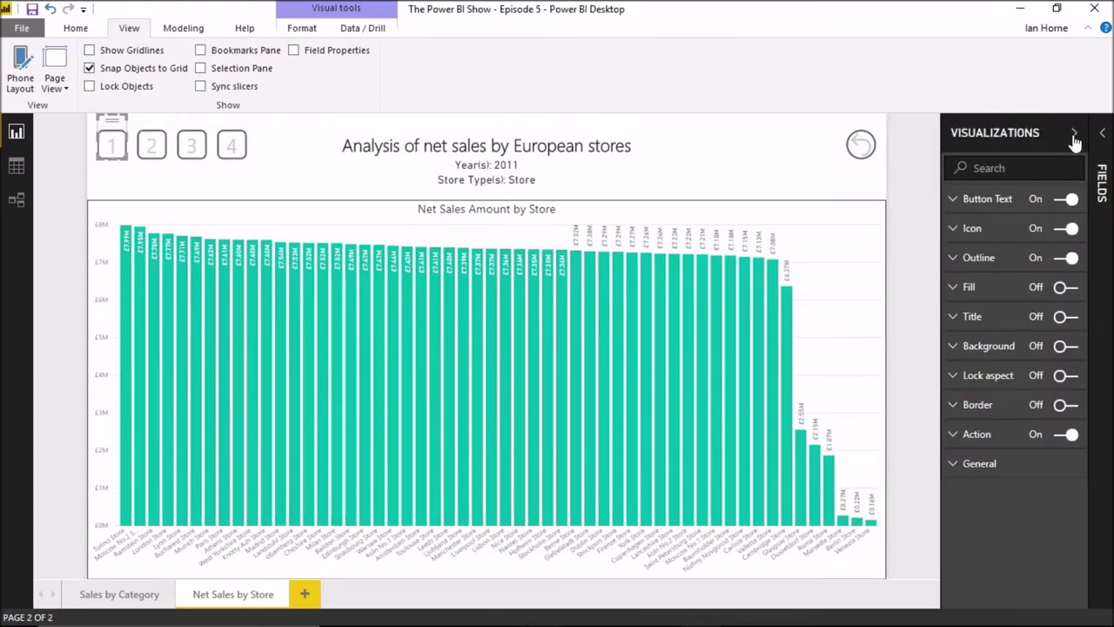
click(235, 74)
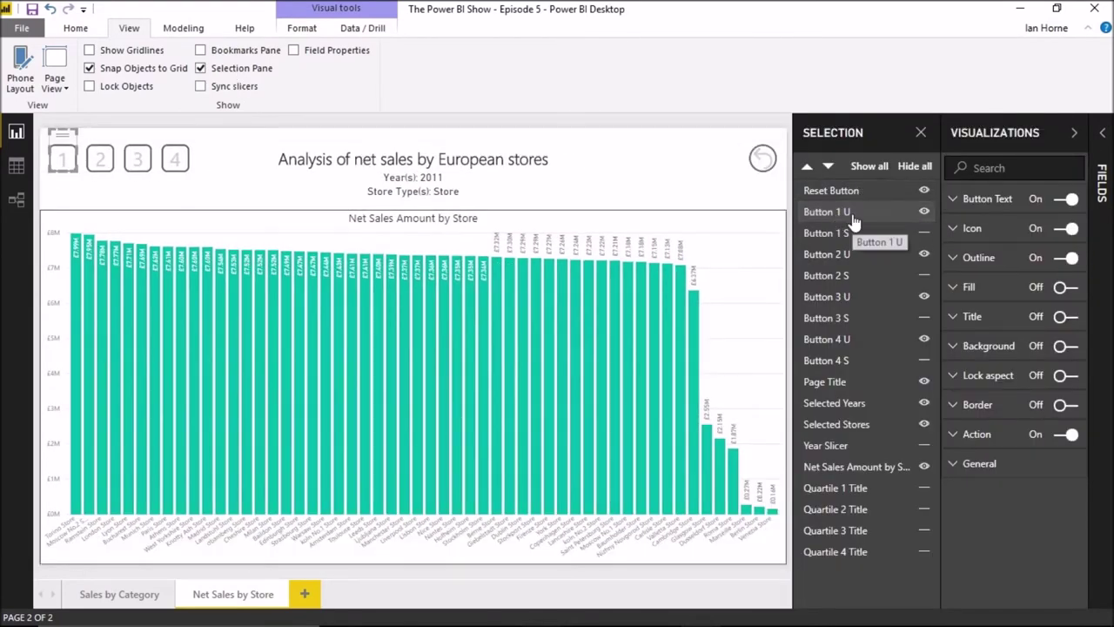
Step: Hide Button 1 U and show Button 1 S to preview the button's selected look, and switch their visibility back
click(924, 211)
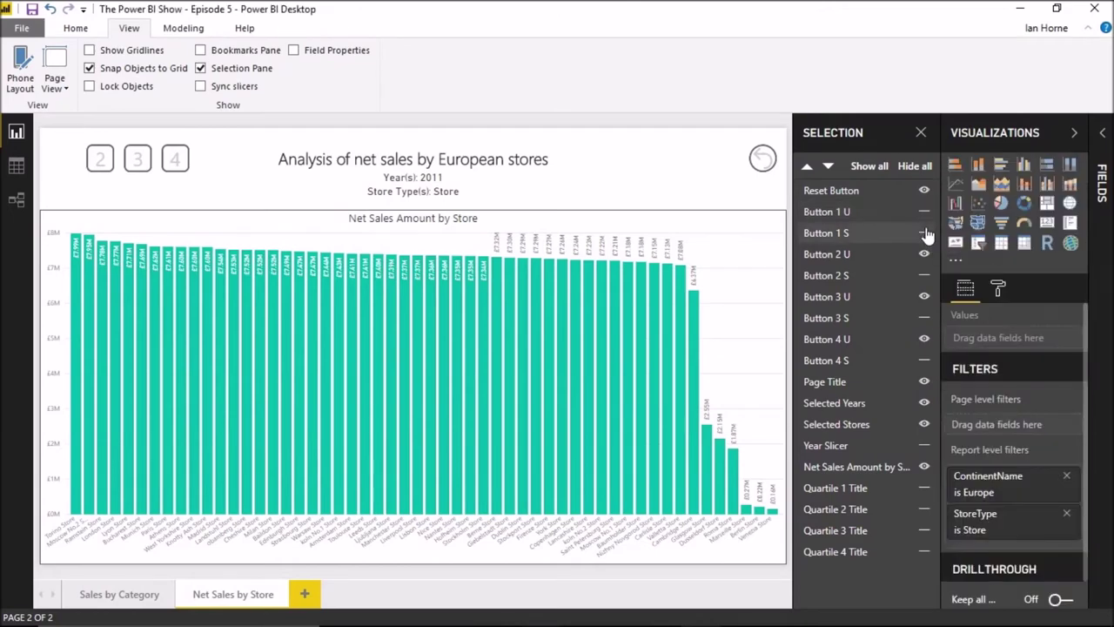
click(924, 234)
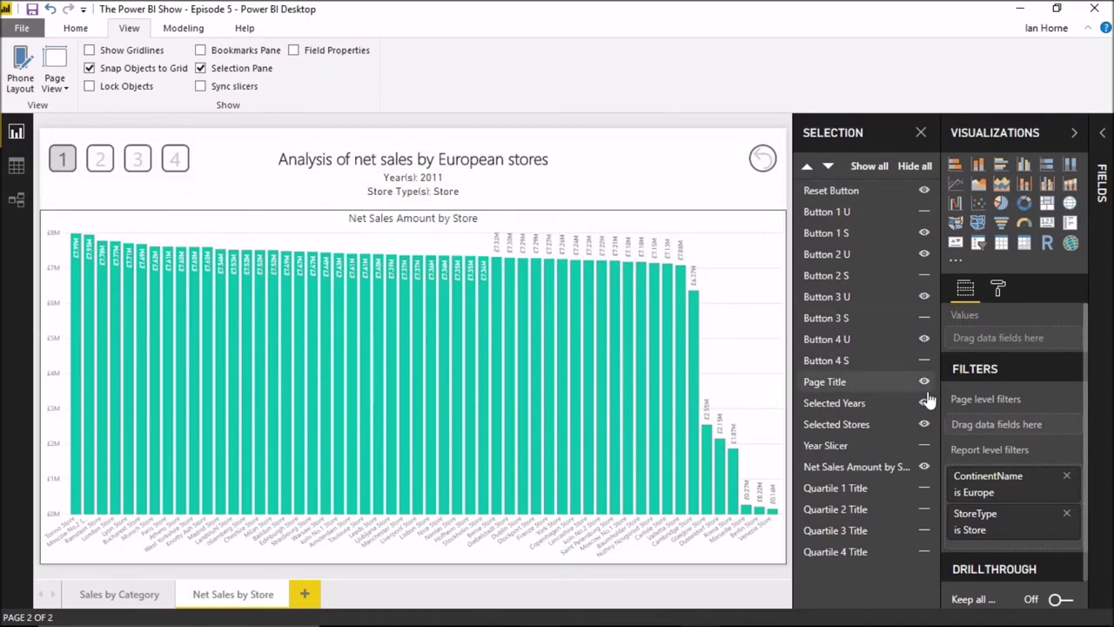
click(926, 233)
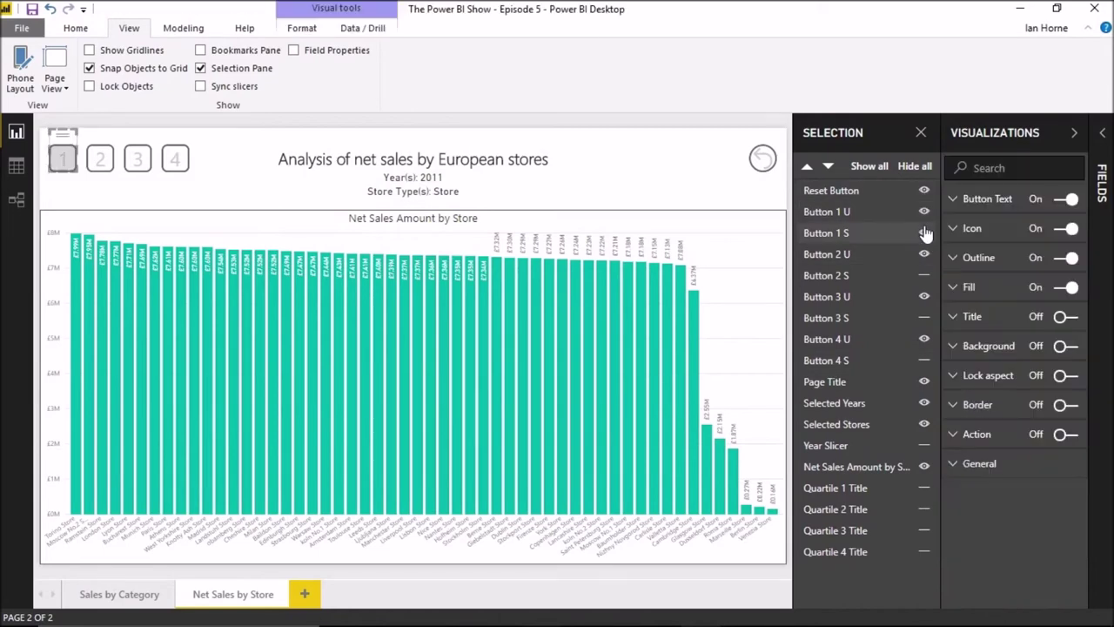
Step: Hide Button 1 S, and expand the Key Measures table in the field list to look at its store ranking and quartile measures
click(925, 233)
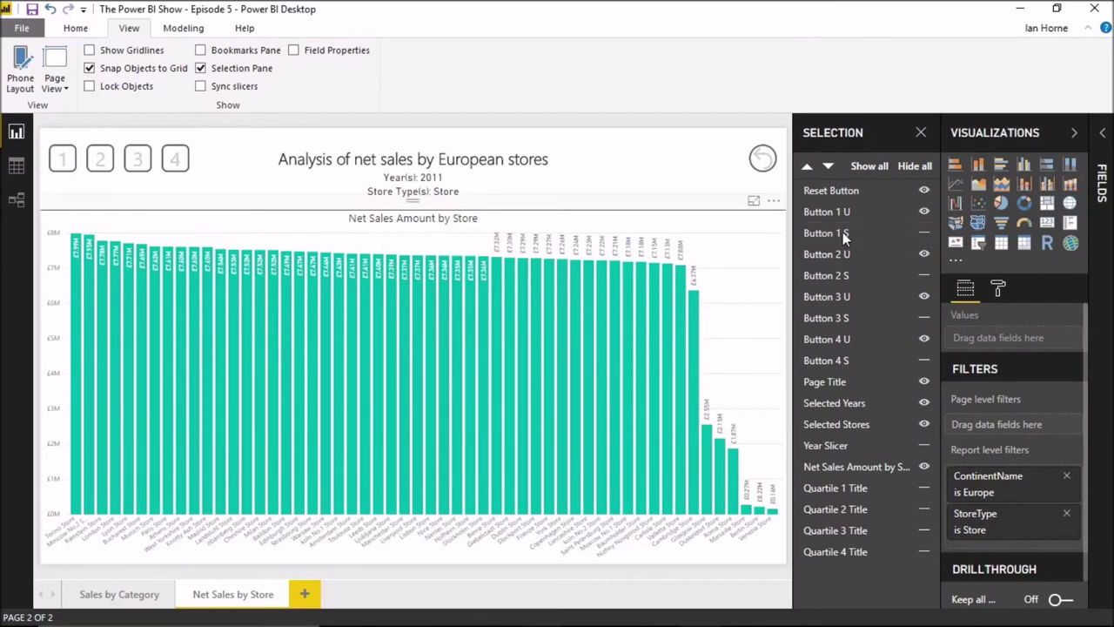
click(1103, 136)
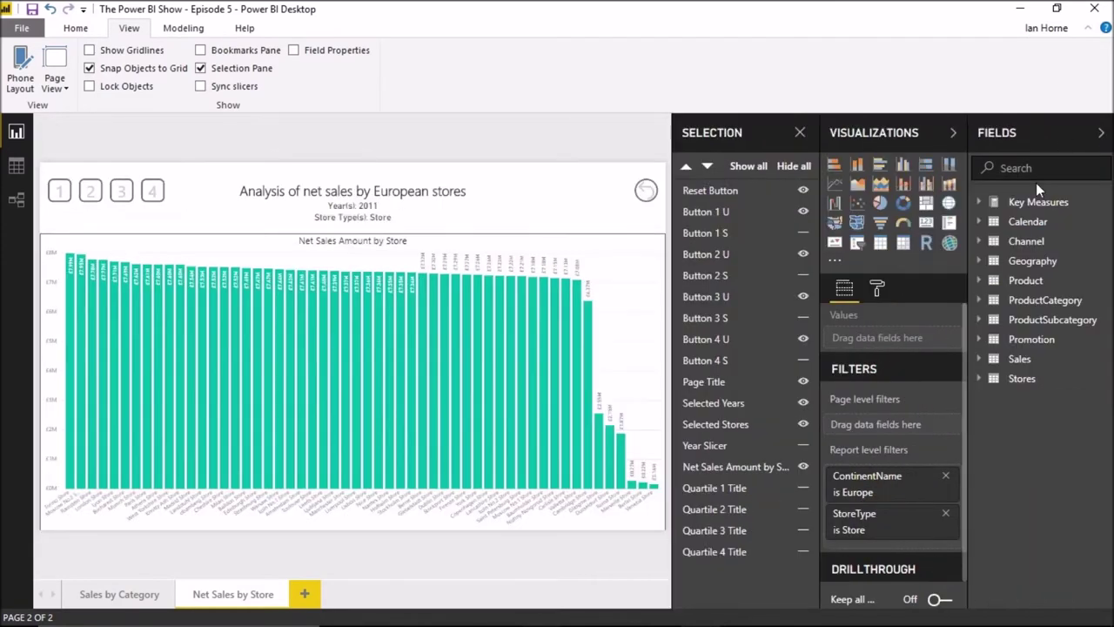
click(979, 202)
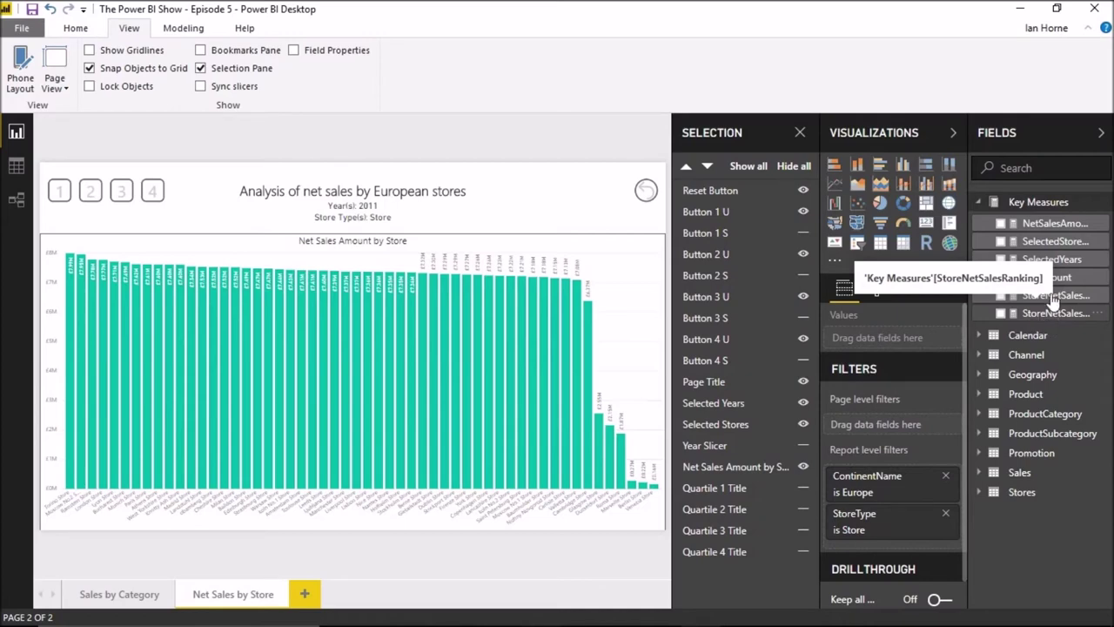
click(979, 204)
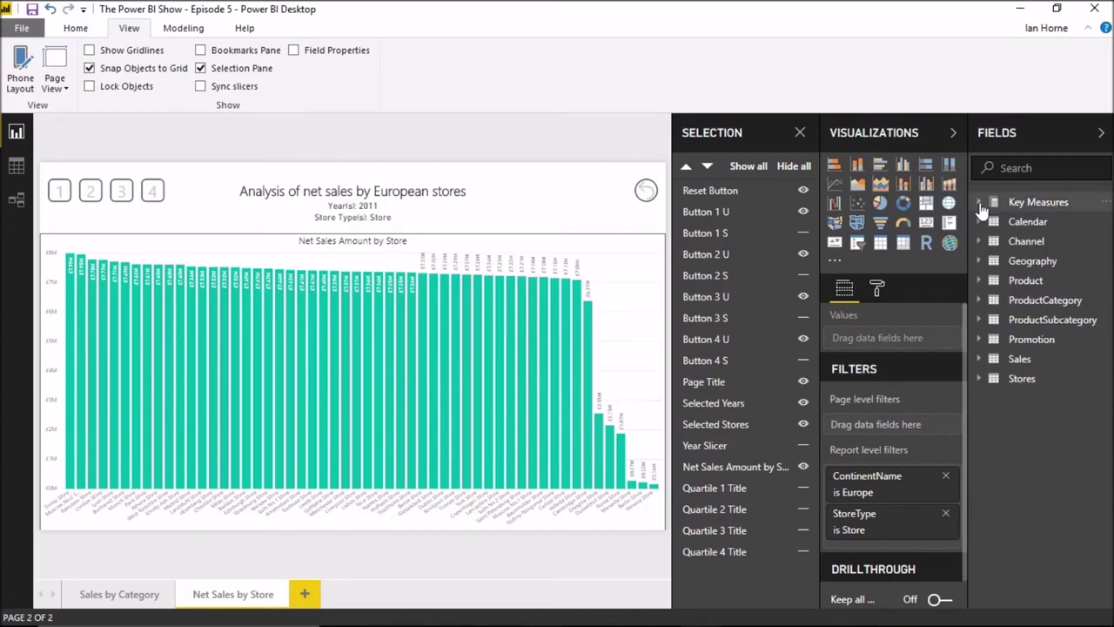
click(980, 204)
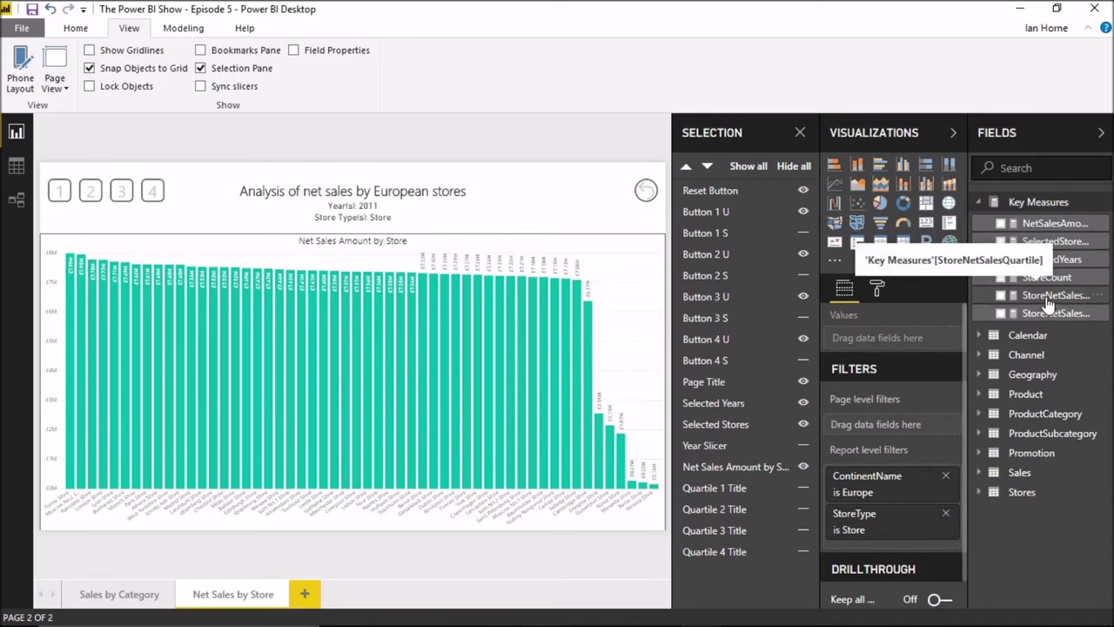
Step: Filter the Net Sales Amount by Store chart with a visual level filter where StoreNetSalesQuartile is 1
scroll(883, 428, down, 1)
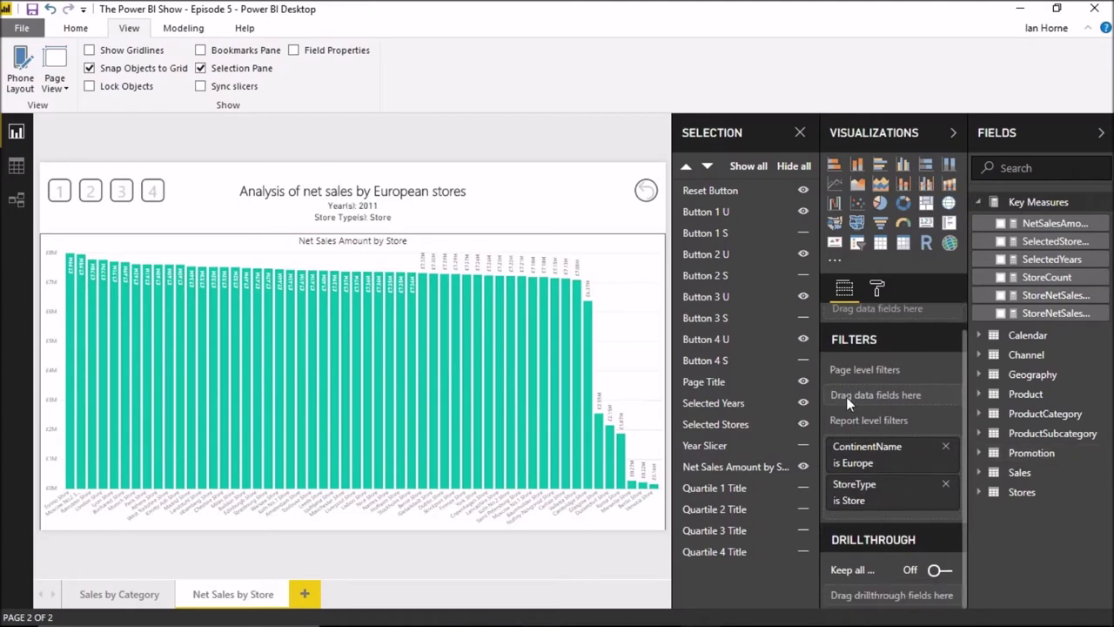
click(479, 227)
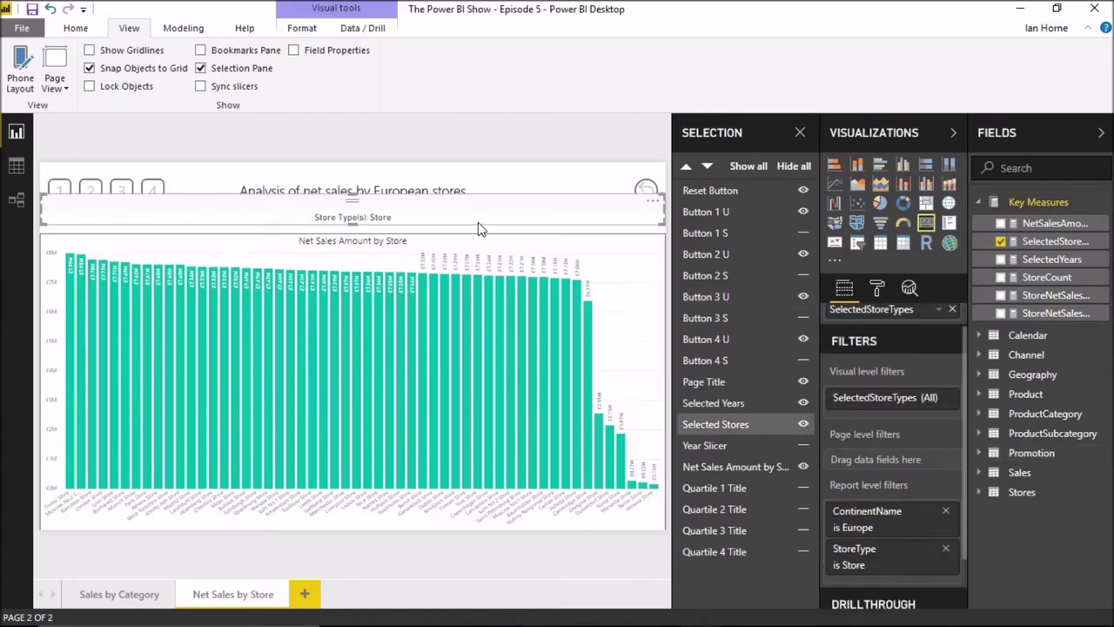
click(509, 233)
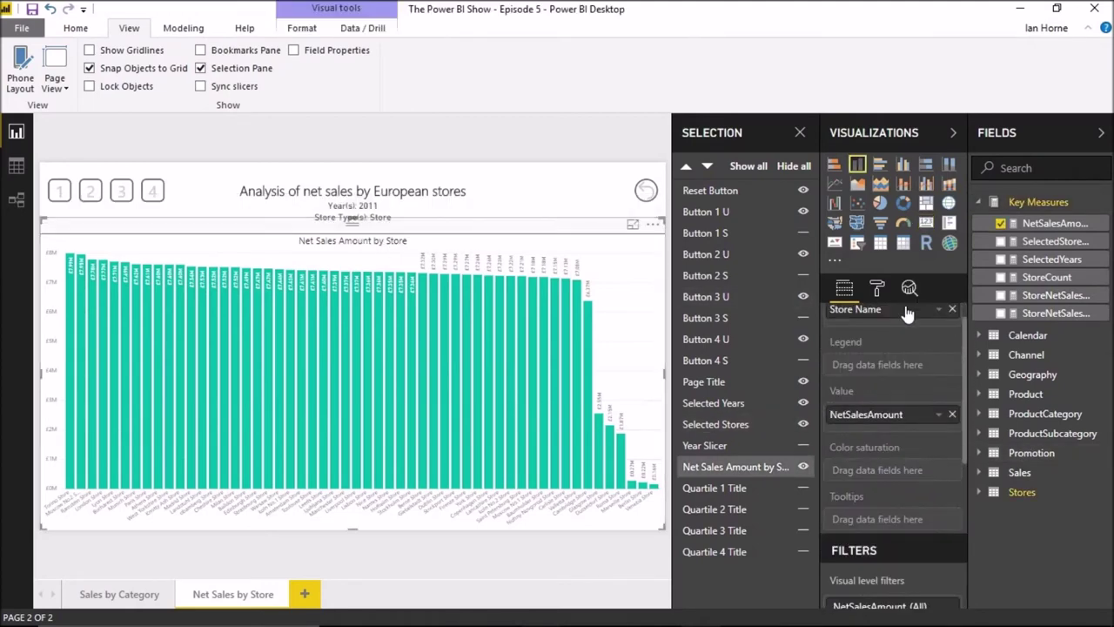
scroll(906, 313, down, 5)
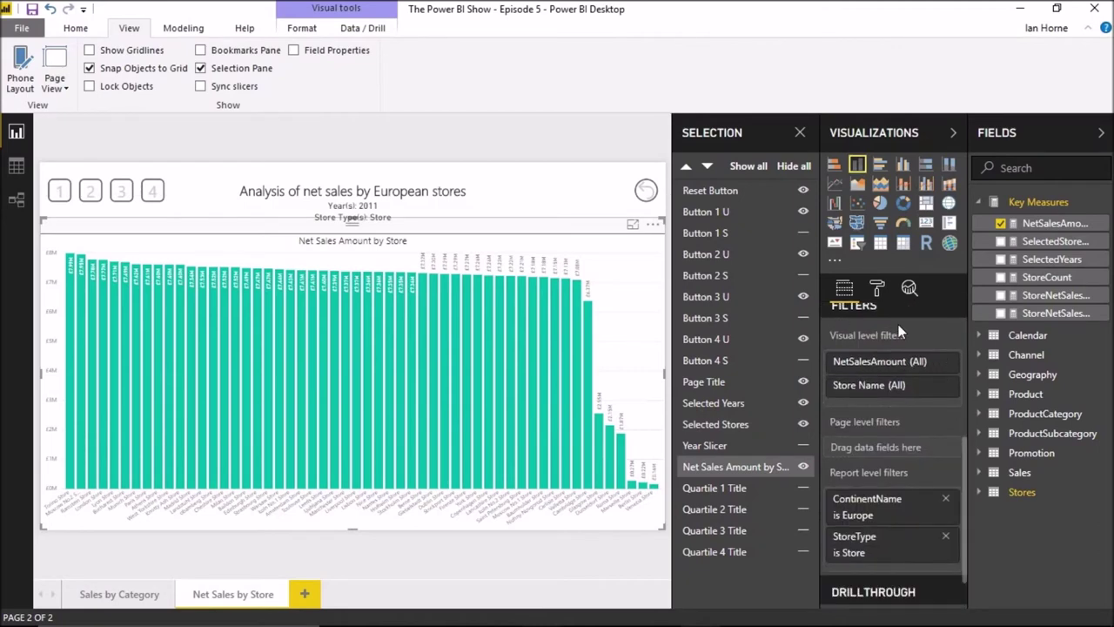
drag(1066, 295, 914, 406)
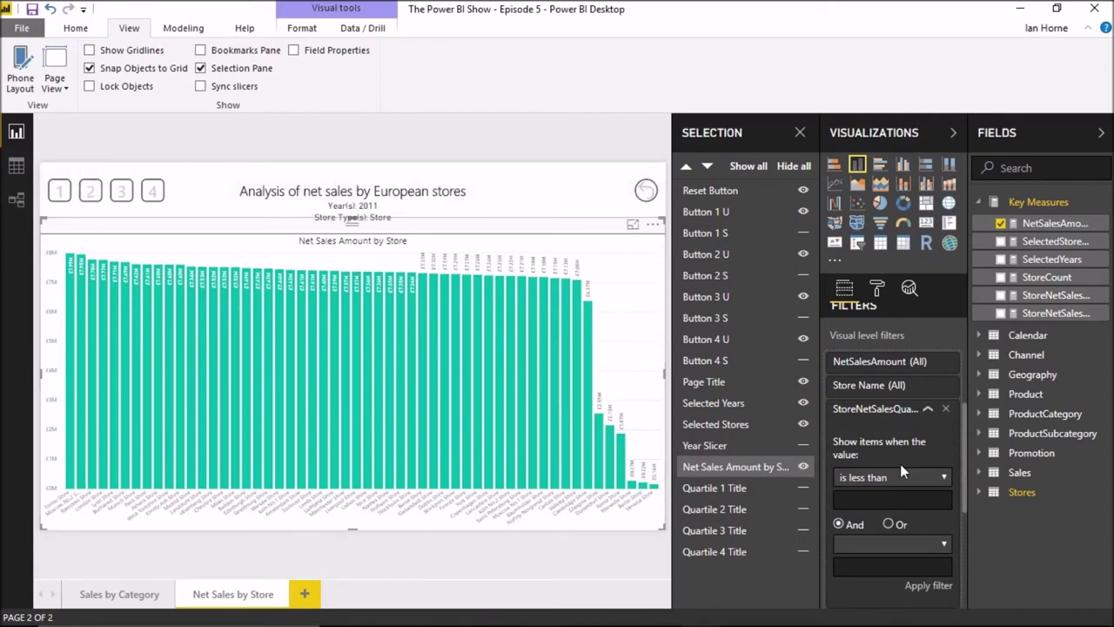
click(870, 477)
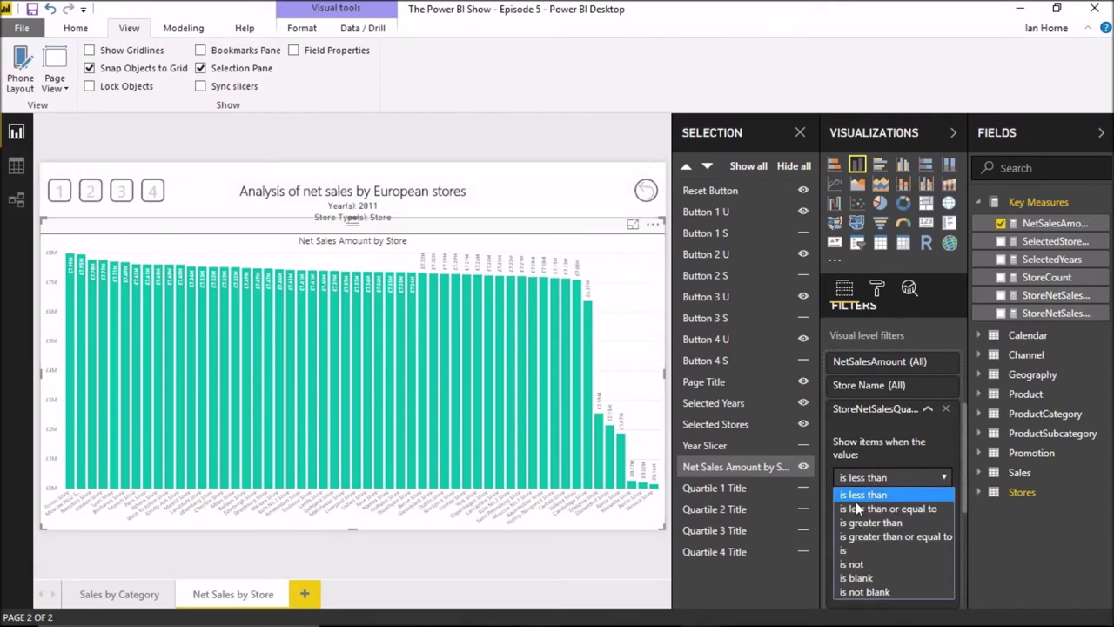
click(861, 547)
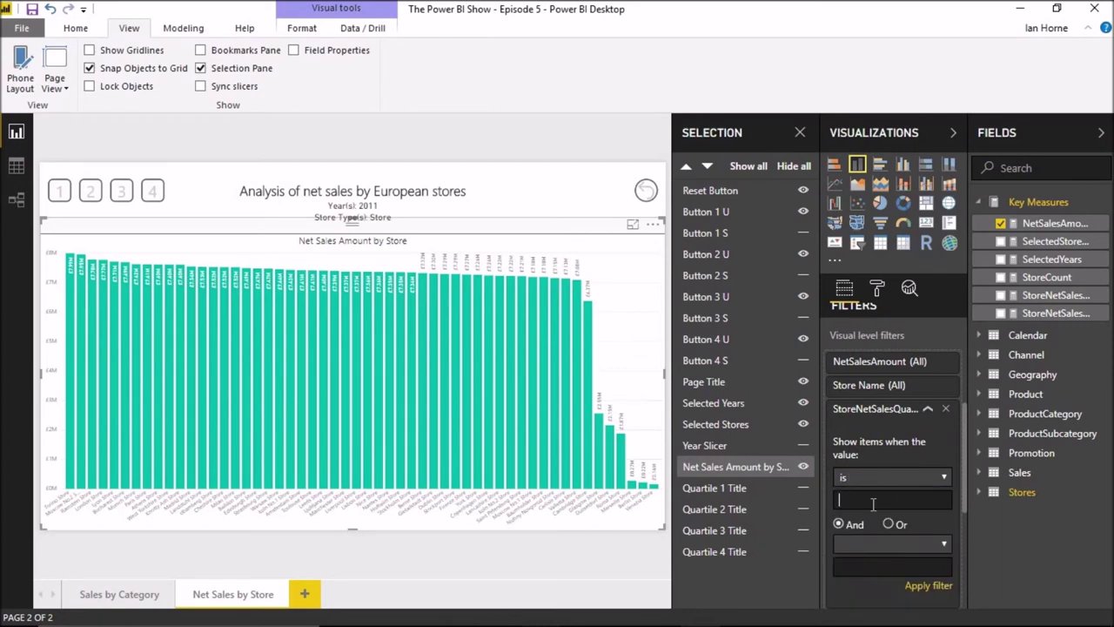
click(931, 588)
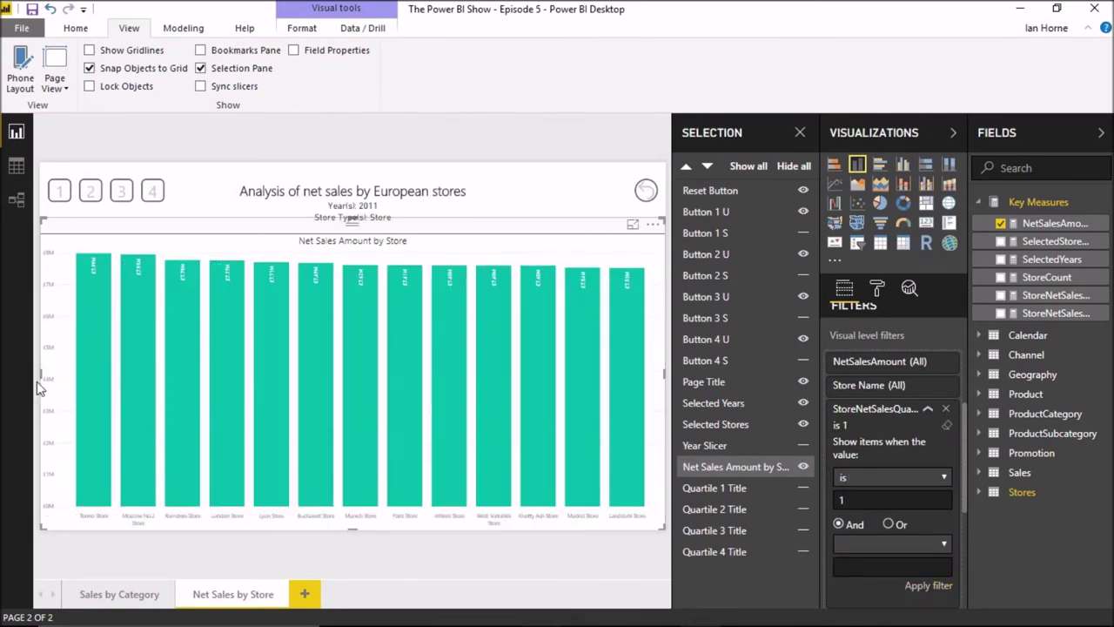
Step: Add a bookmark of the filtered chart and name it "Quartile 1"
mouse_move(136, 372)
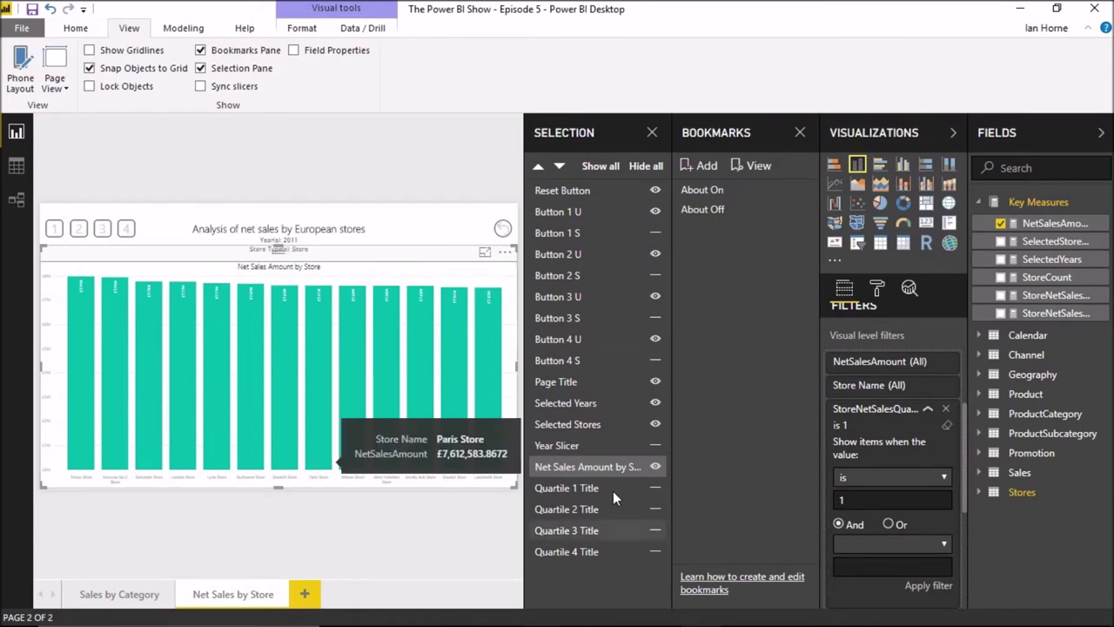
click(706, 167)
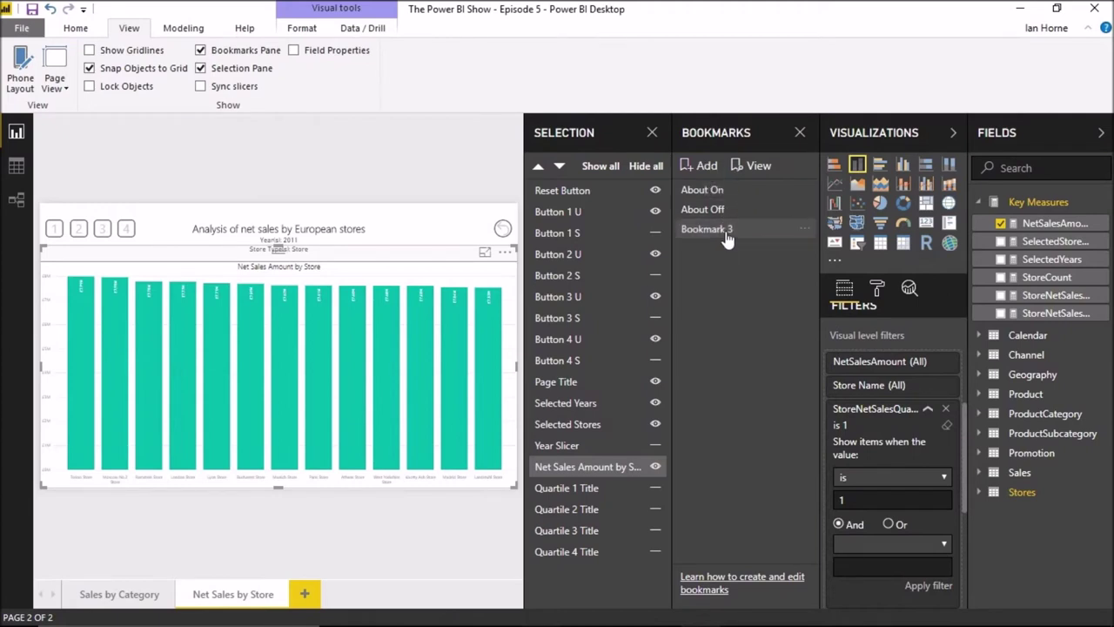
double_click(728, 230)
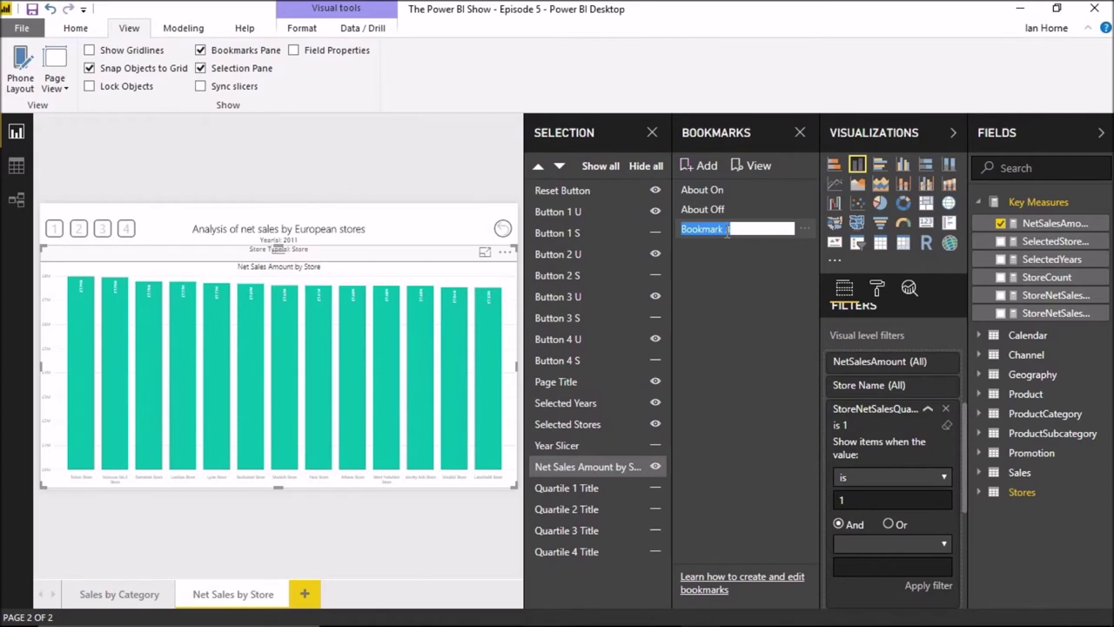
text(C)
key(Return)
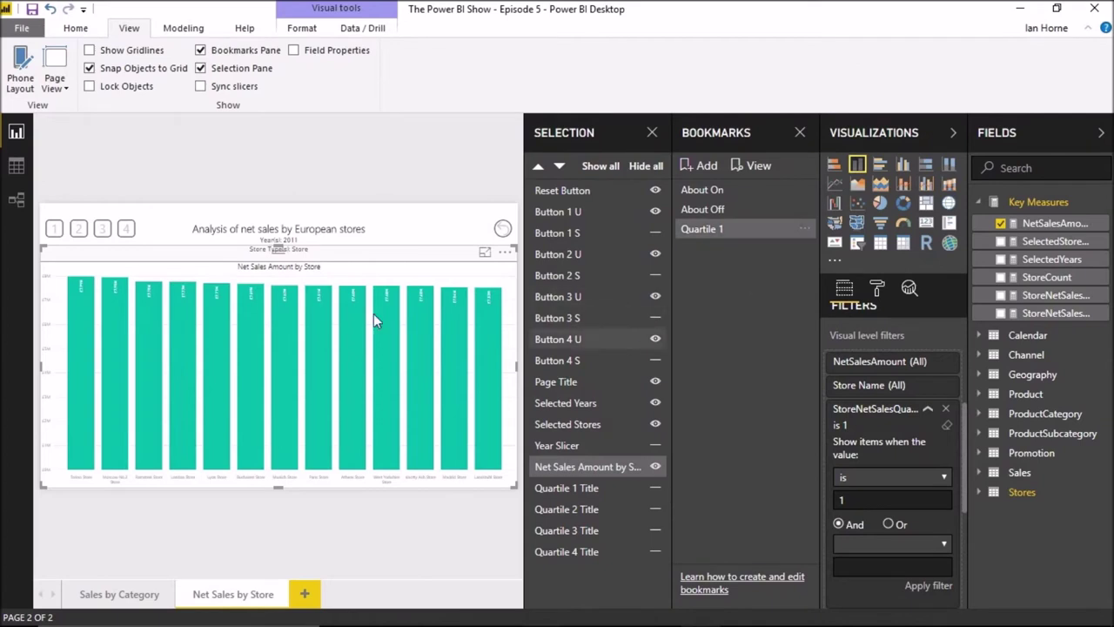
Step: Set the action of Button 1 U to the Quartile 1 bookmark
click(556, 216)
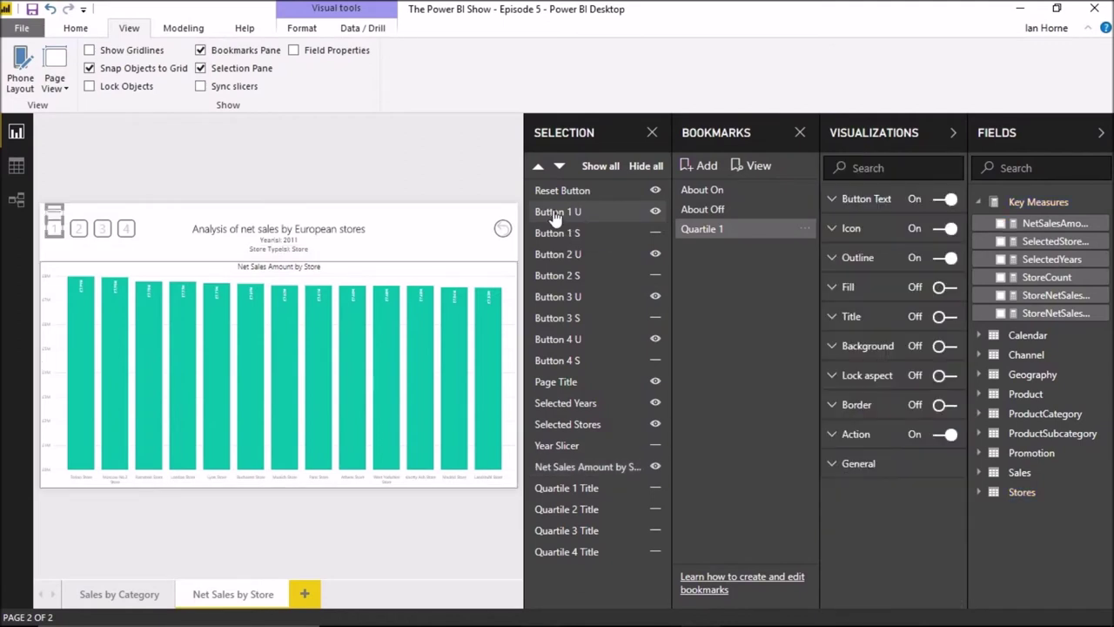
click(834, 439)
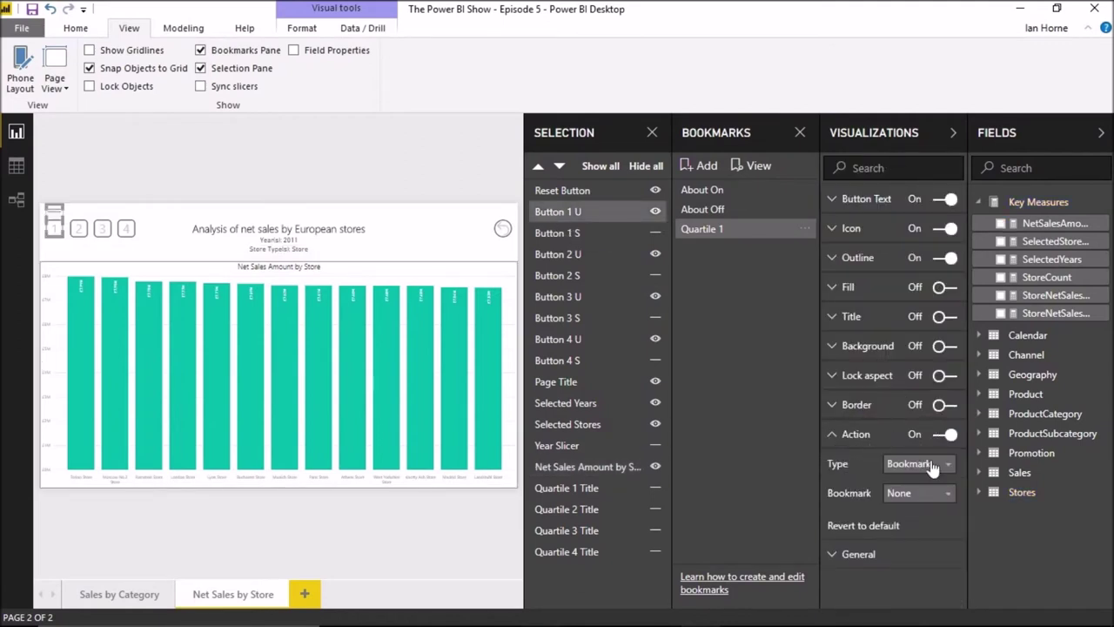
click(927, 503)
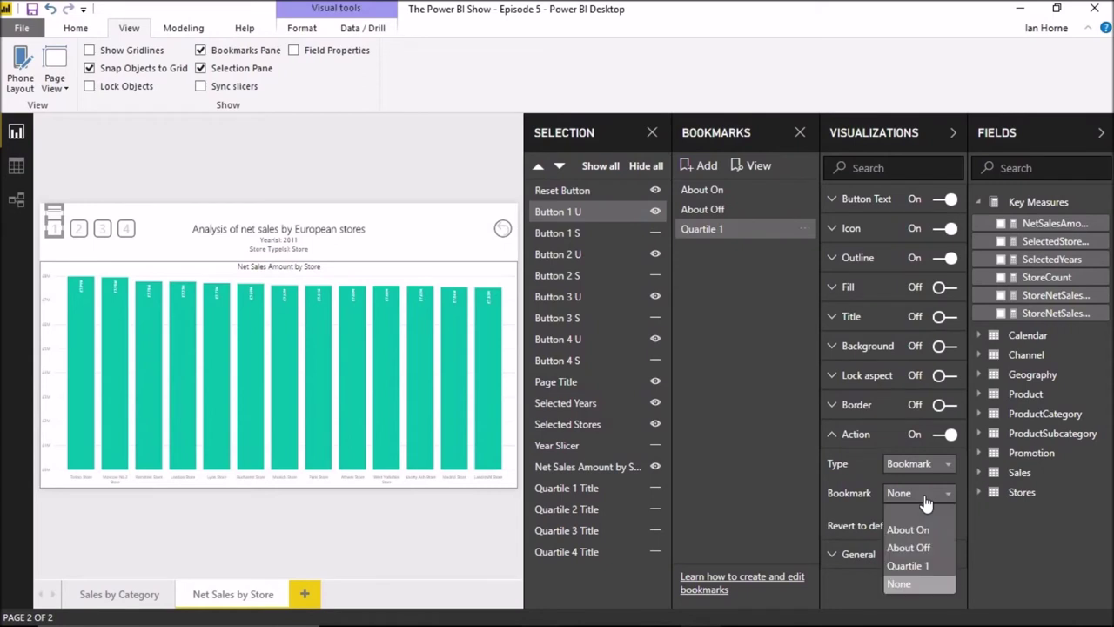
click(910, 565)
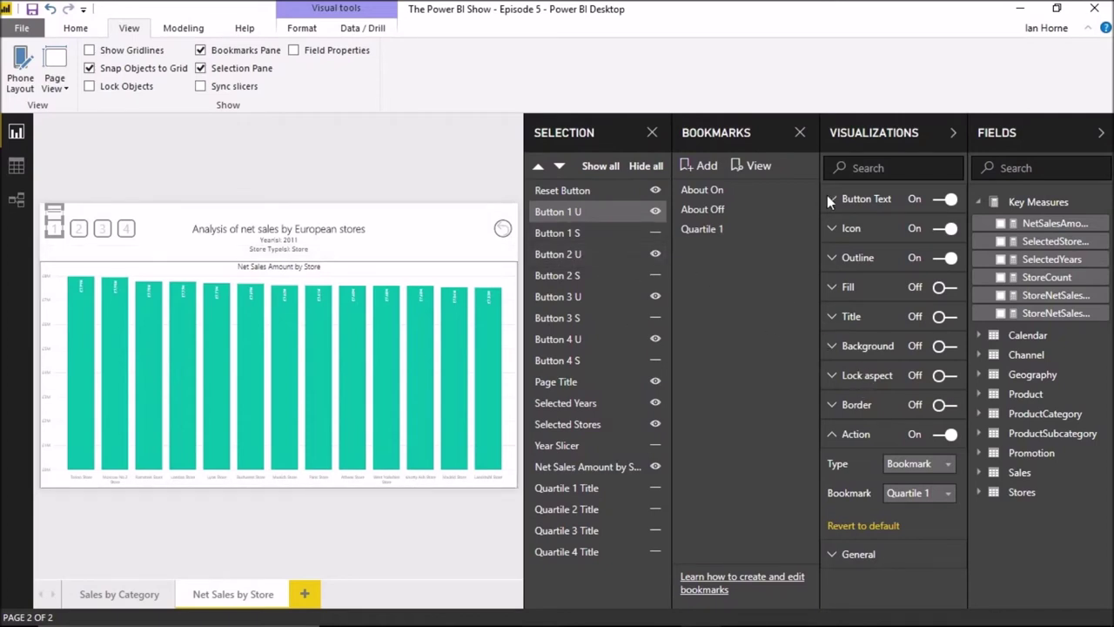
Step: Clear the StoreNetSalesQuartile filter from the Net Sales Amount by Store chart
click(341, 258)
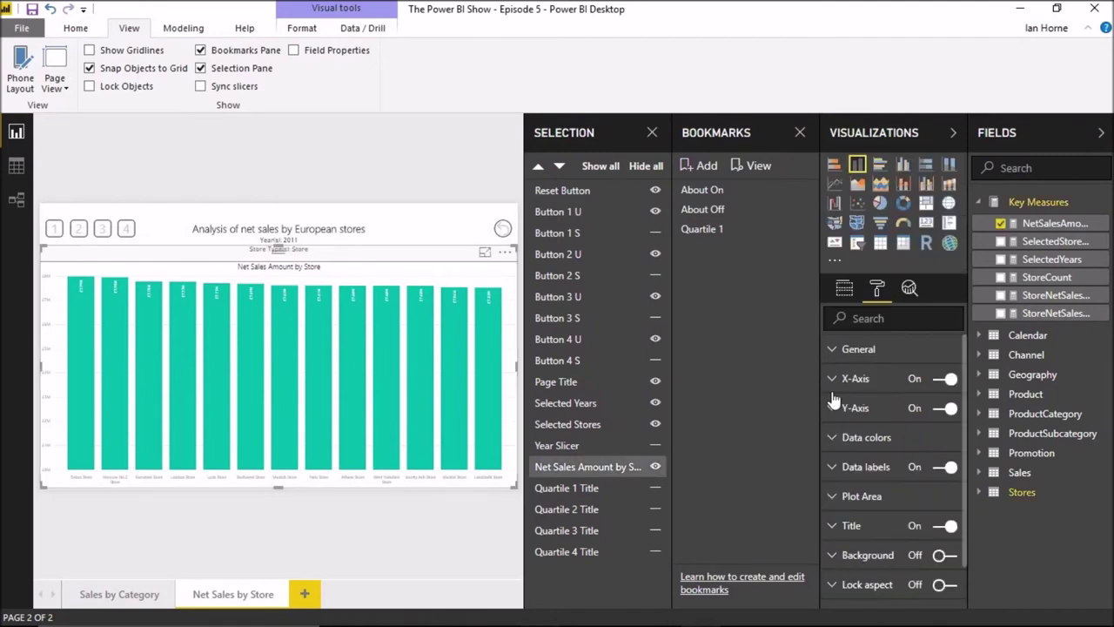
scroll(853, 453, down, 1)
scroll(853, 453, down, 1)
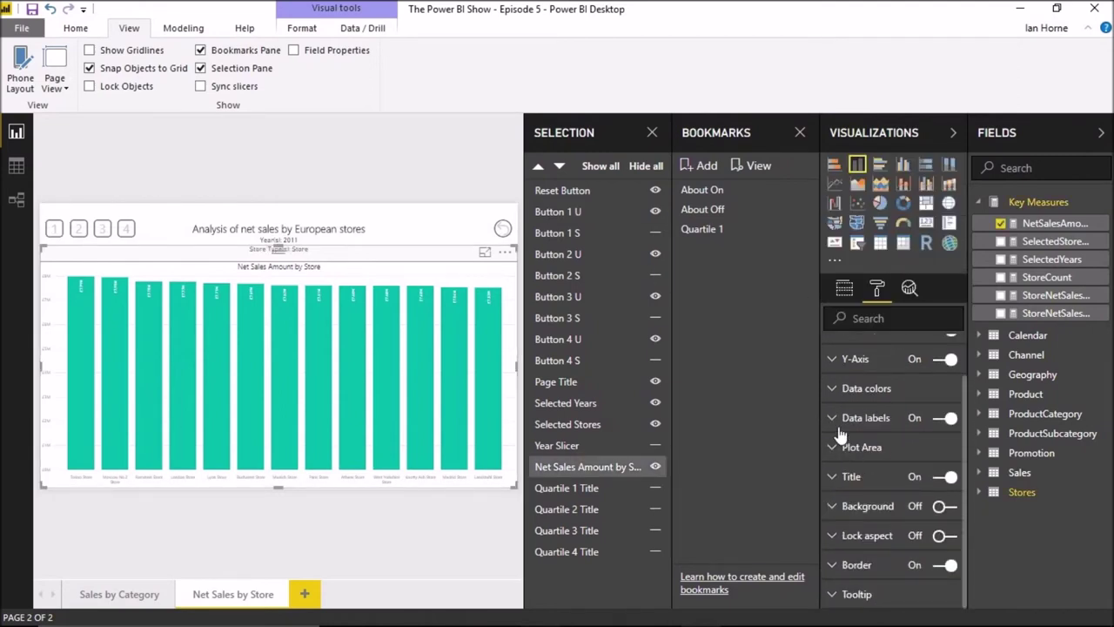
scroll(838, 366, up, 2)
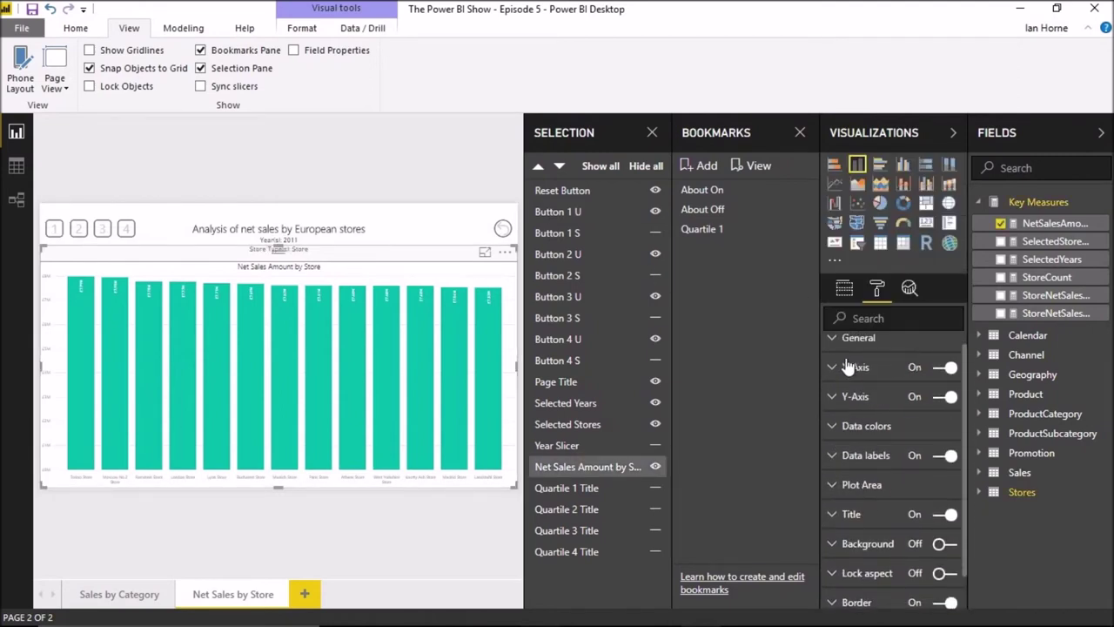
click(844, 289)
scroll(903, 362, down, 5)
click(901, 368)
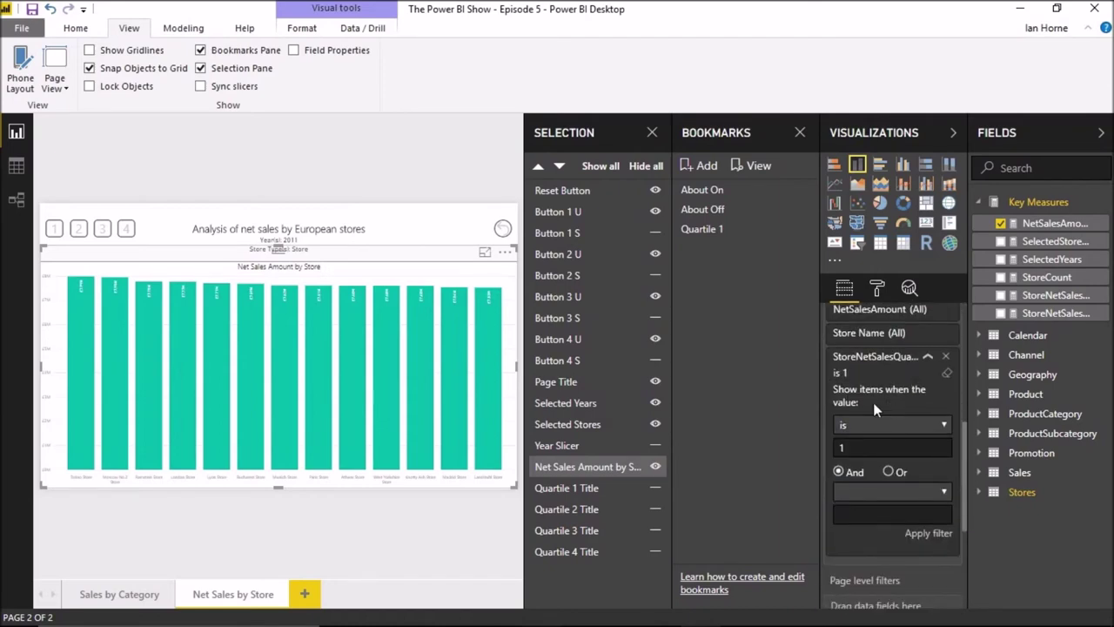
click(948, 374)
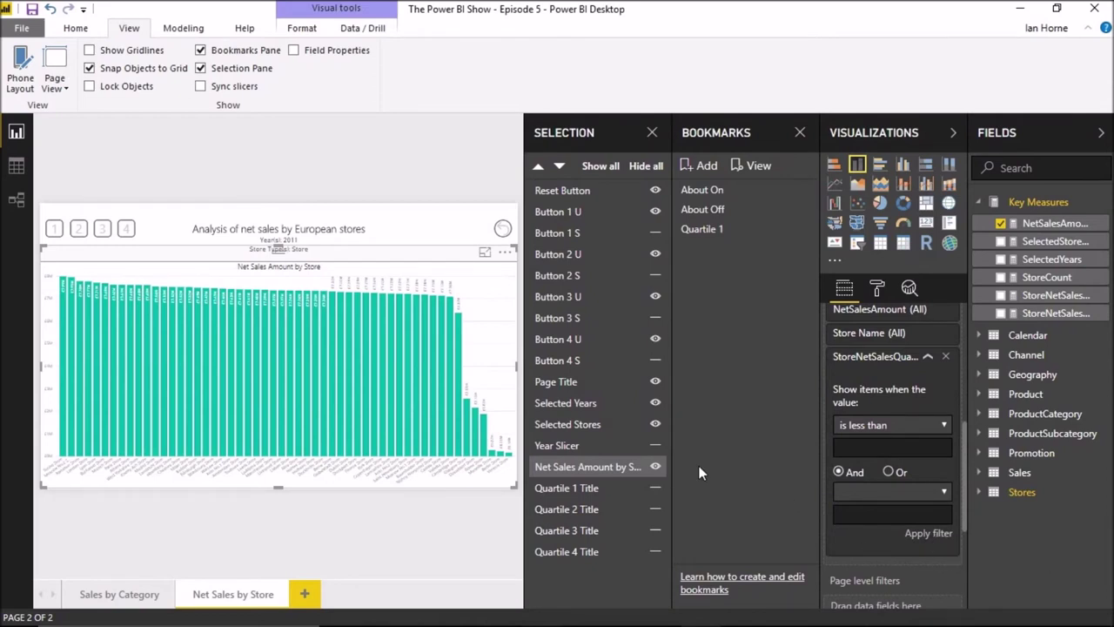
Step: Add a bookmark of the unfiltered chart, name it "Show all", and apply it
click(706, 167)
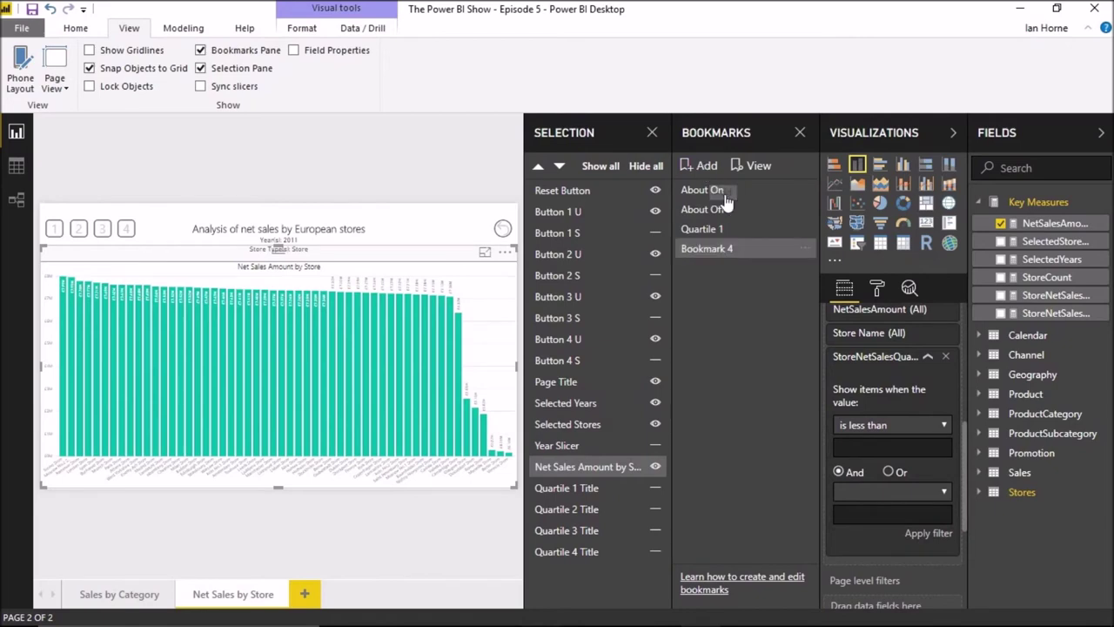
double_click(706, 249)
text(Q)
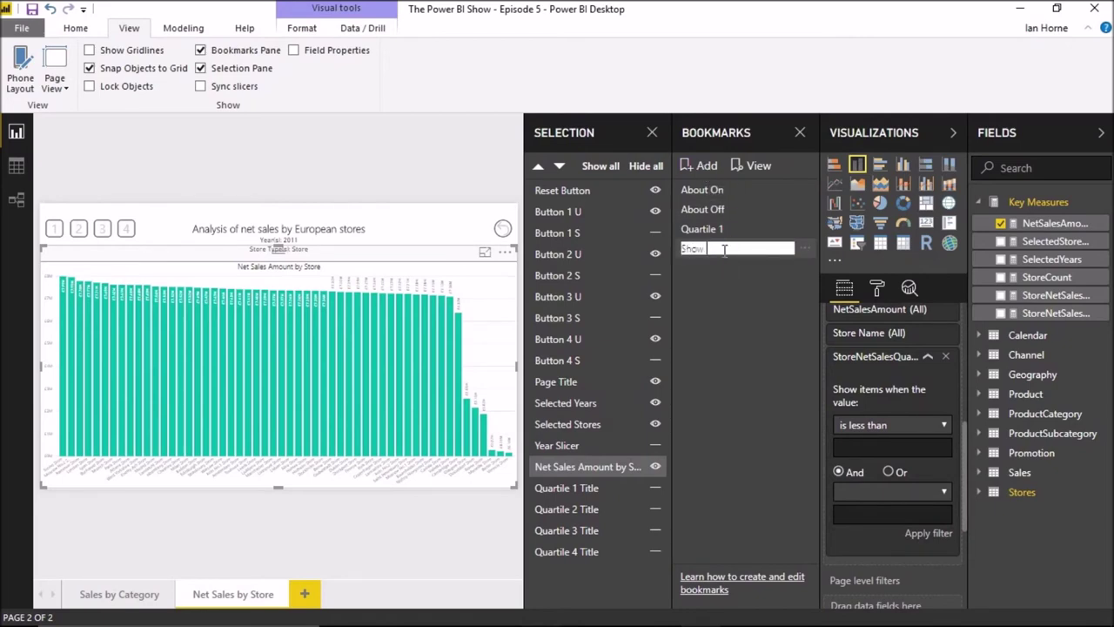
text(how all)
key(Return)
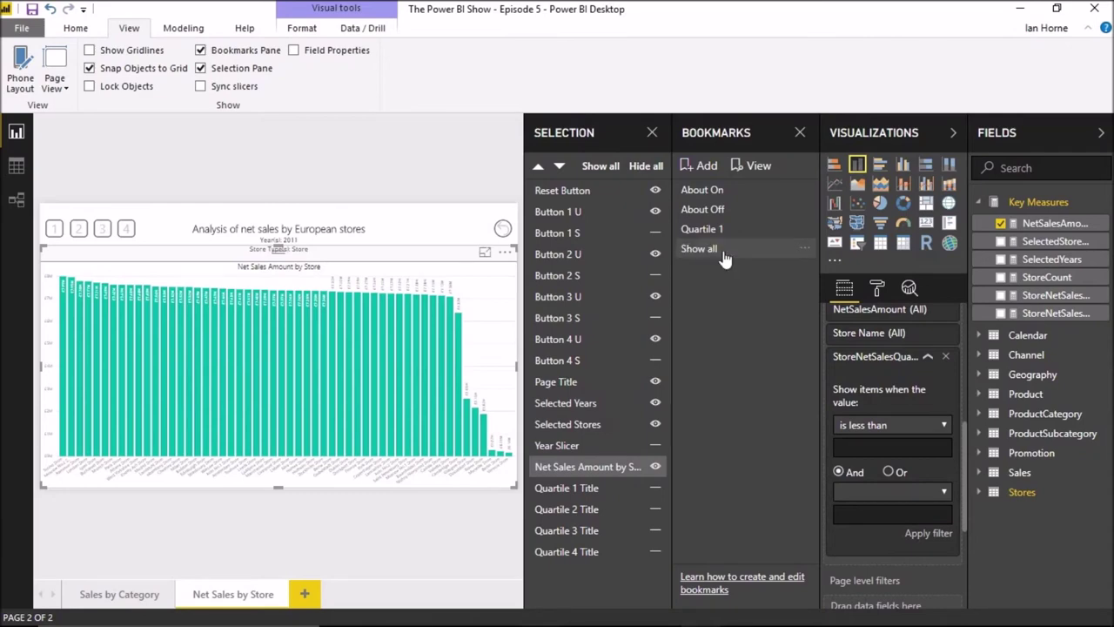
click(698, 249)
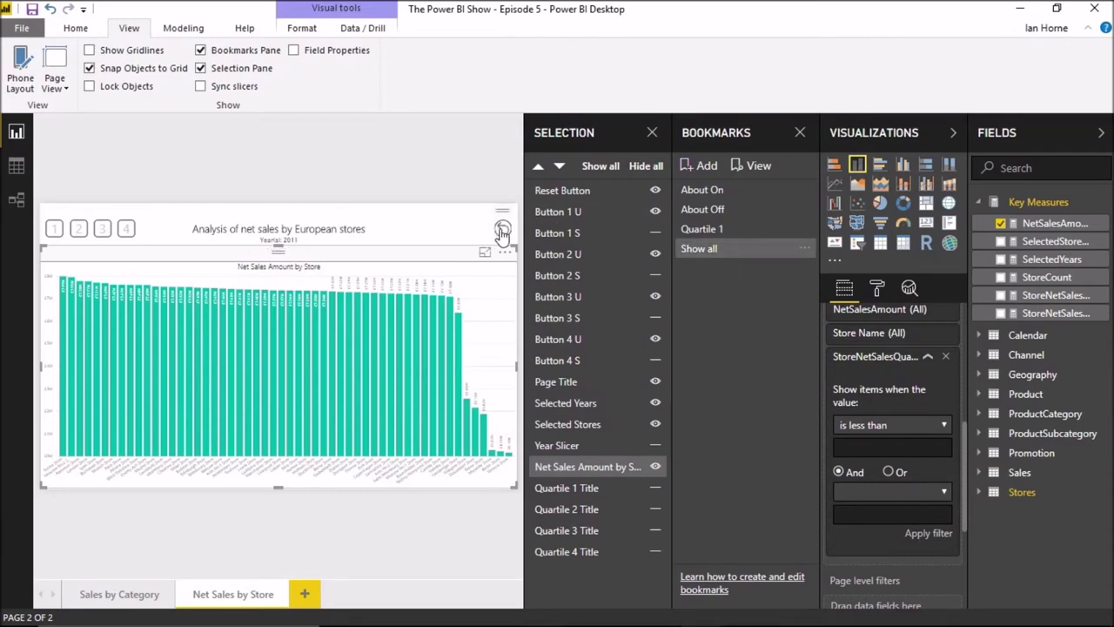
Step: Set the Reset Button's action to the Show all bookmark
click(502, 231)
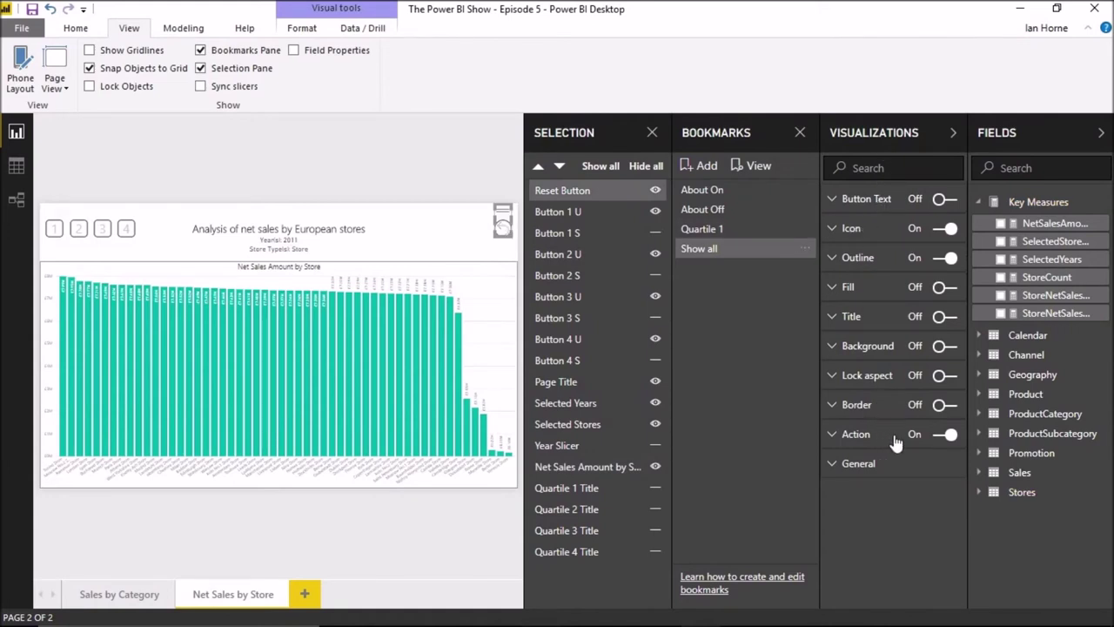
click(867, 433)
click(928, 503)
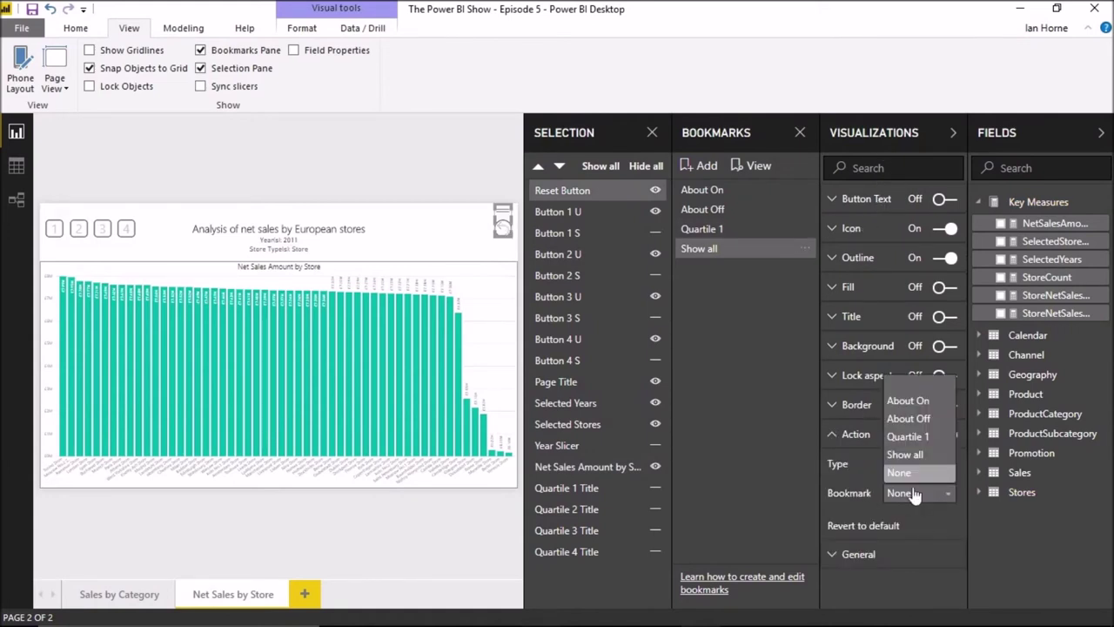
click(905, 455)
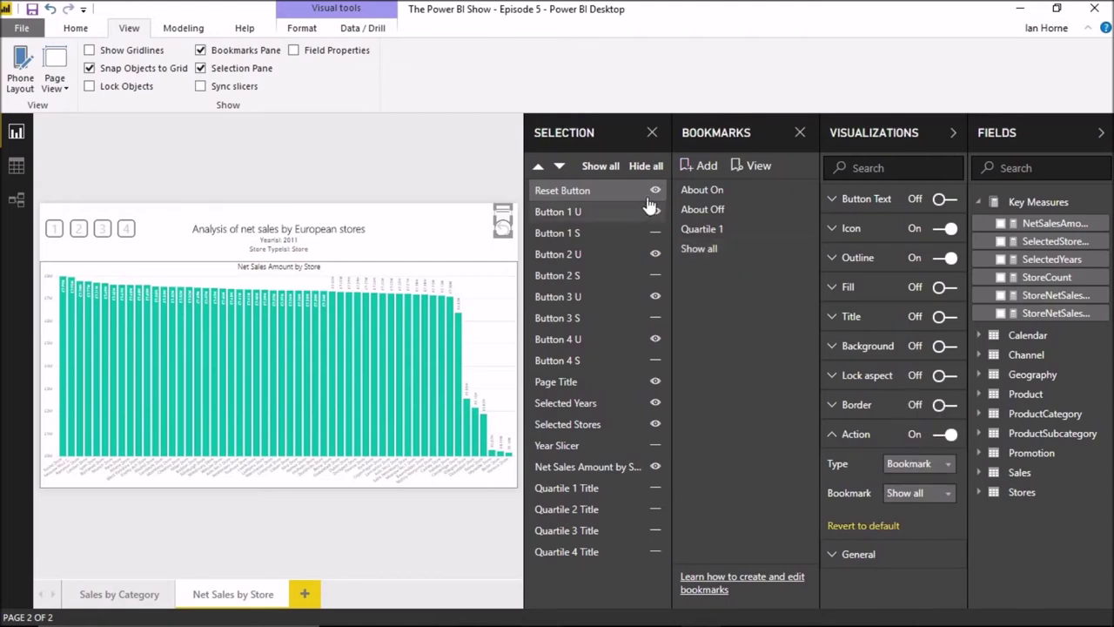
Step: Close the Selection and Bookmarks panes, and test button 1 on the report page
click(652, 134)
click(800, 133)
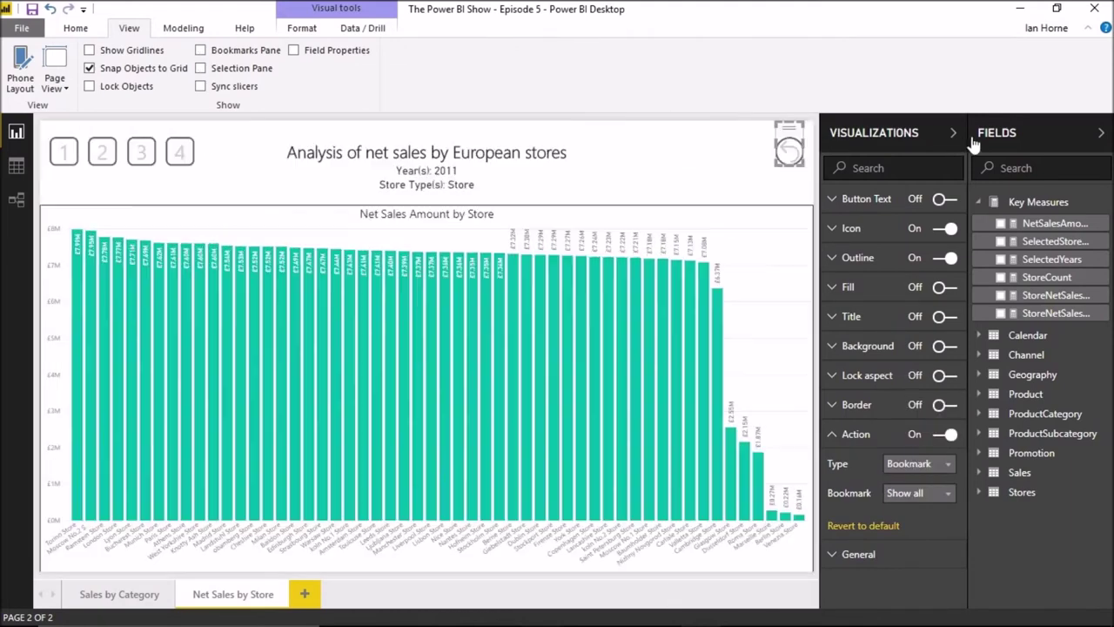
ctrl+click(63, 152)
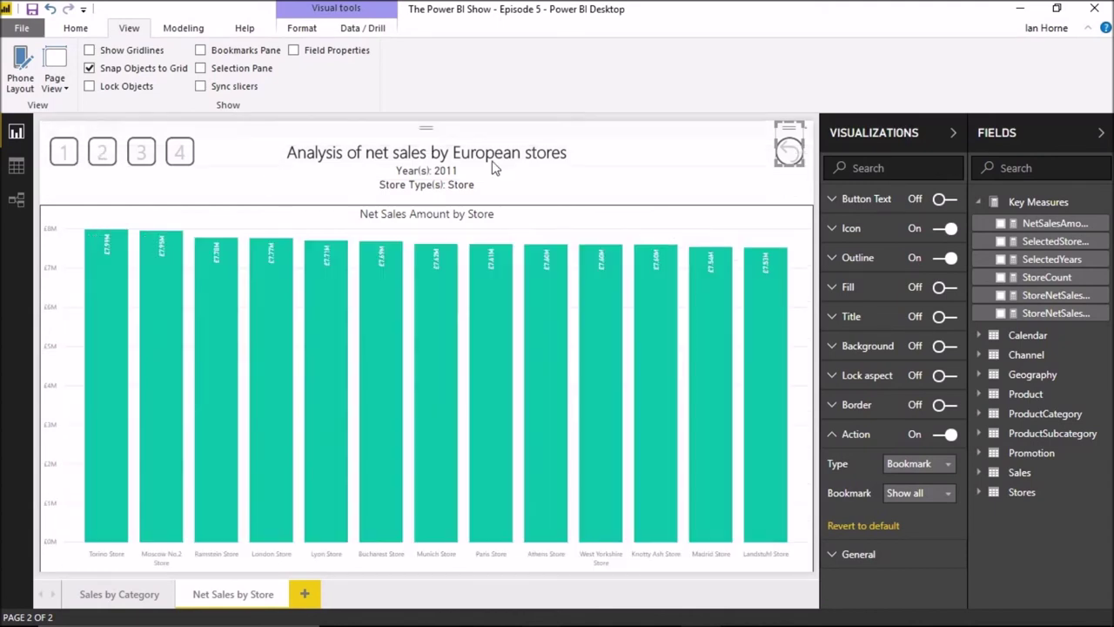
Step: Test the reset button and button 1 on the Net Sales by Store page
ctrl+click(791, 158)
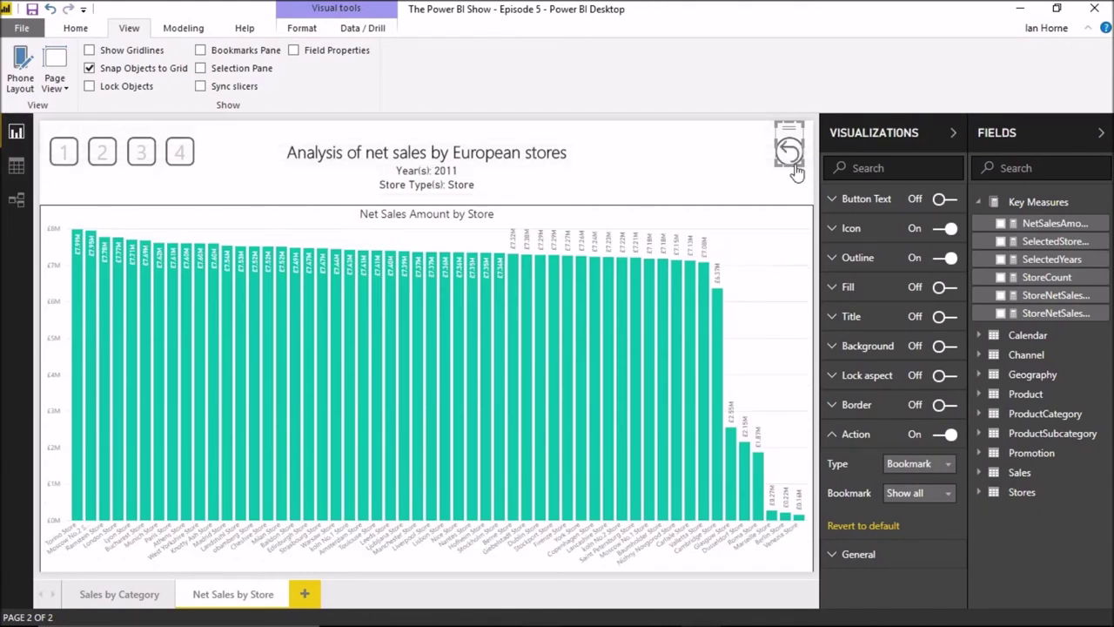
ctrl+click(68, 162)
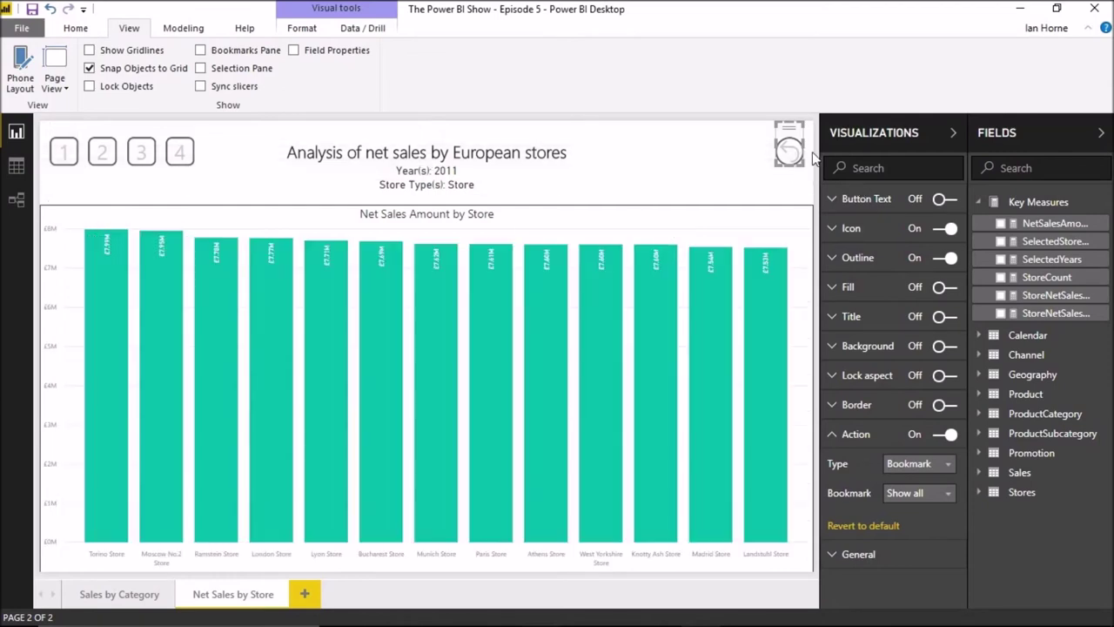
Step: Hide Button 1 U, show Button 1 S, and update the Quartile 1 bookmark with that state
click(250, 50)
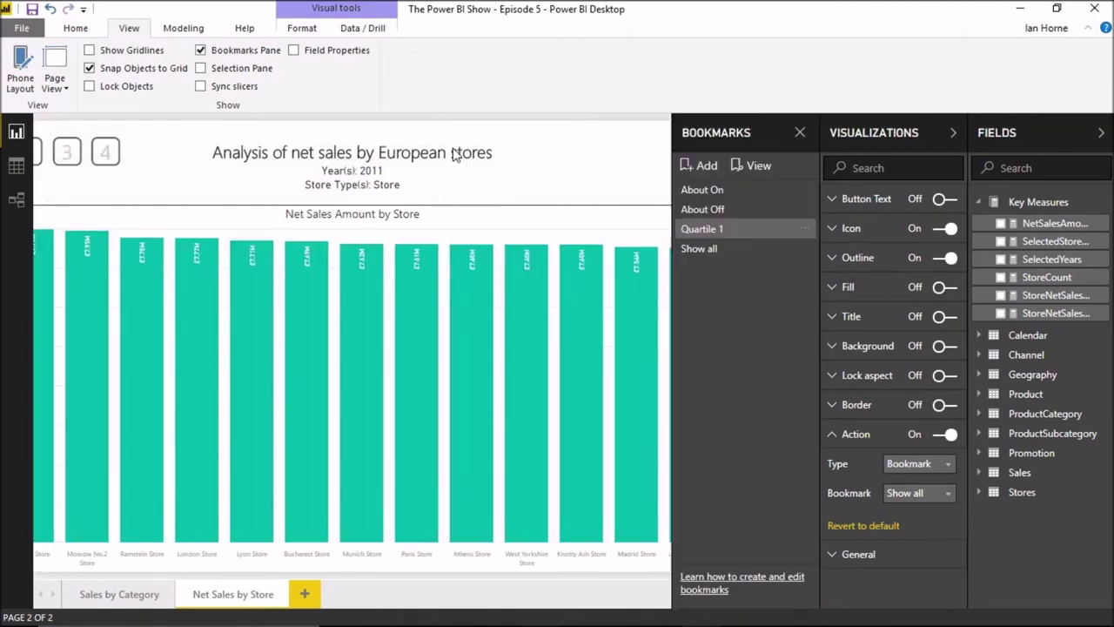
click(719, 233)
click(233, 69)
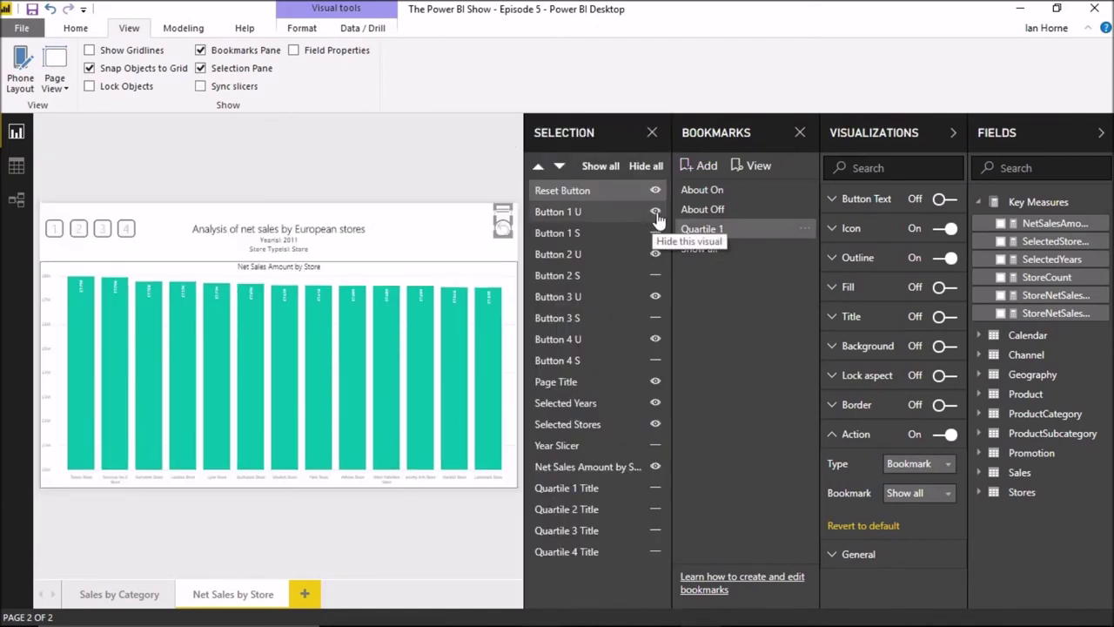
click(656, 214)
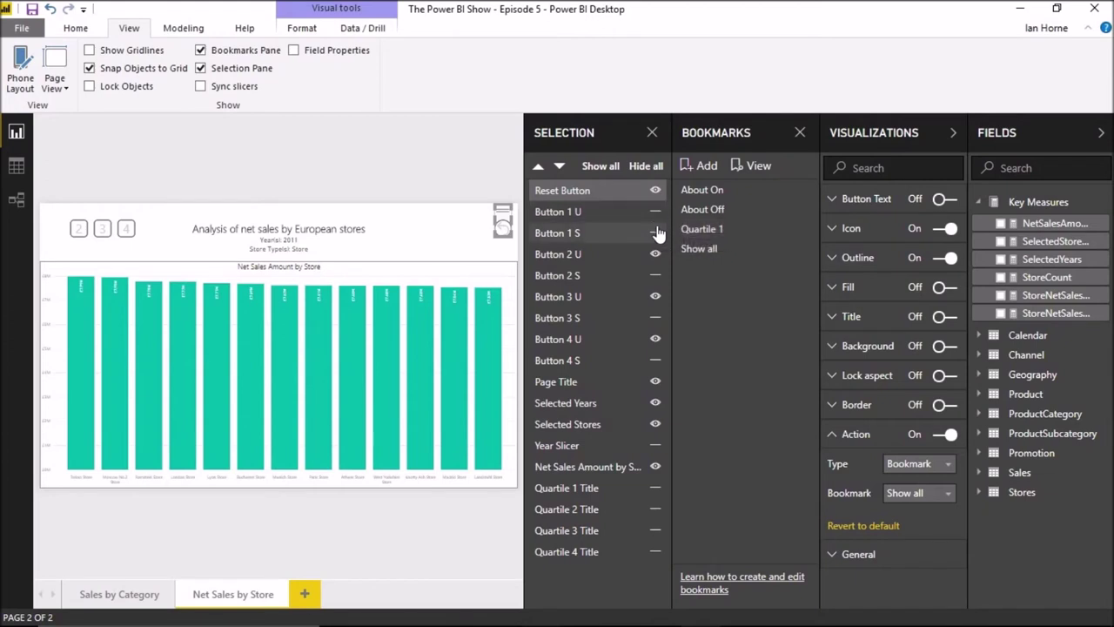
click(656, 233)
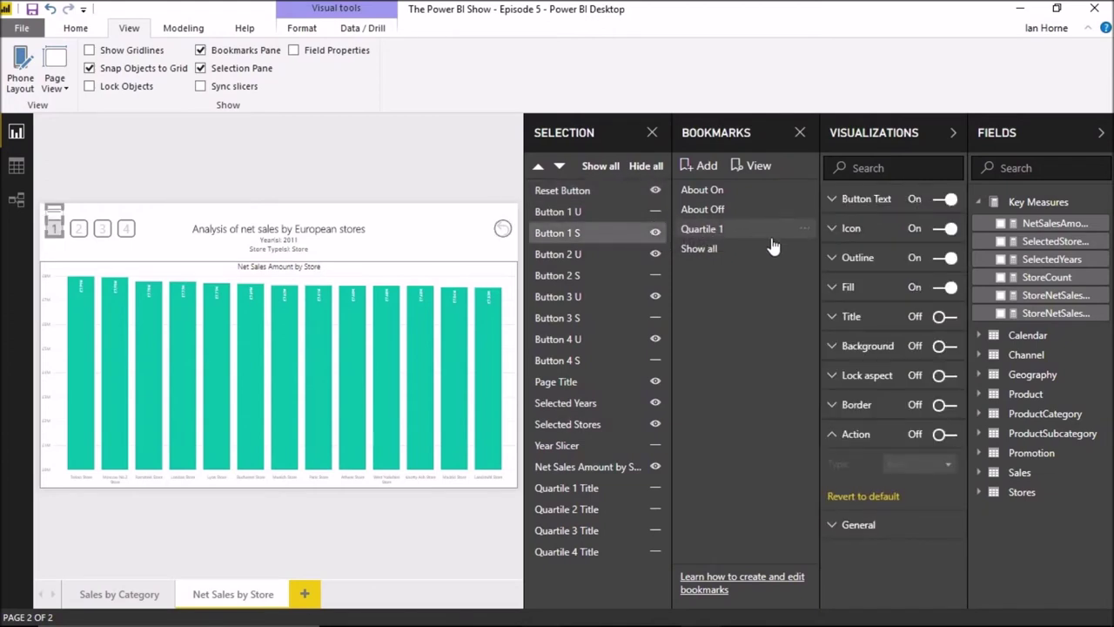
click(807, 230)
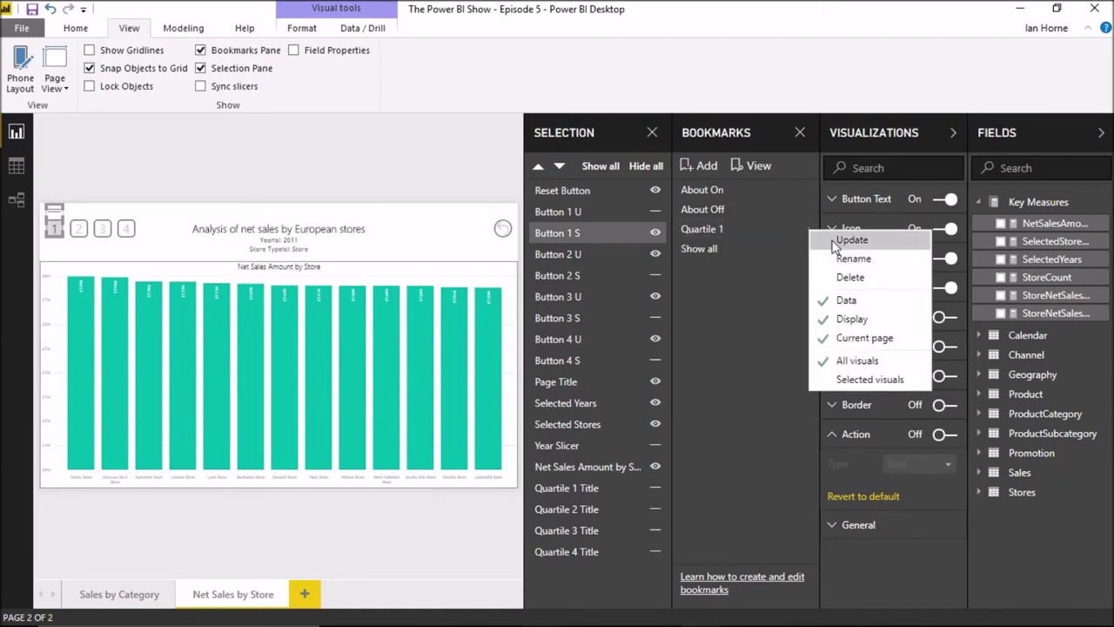
click(848, 240)
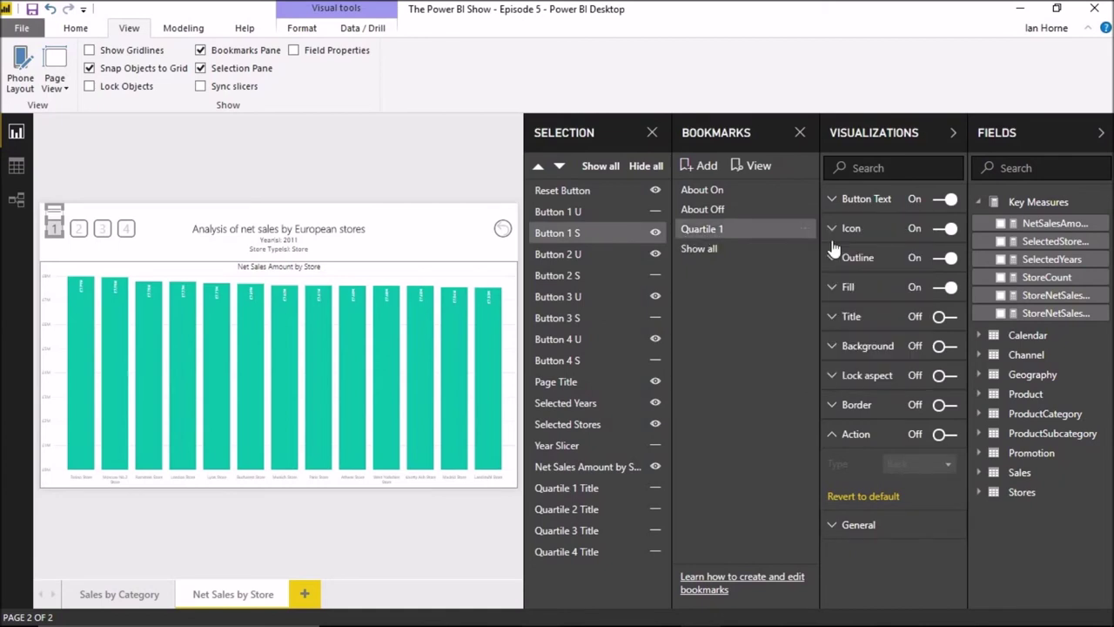
Step: Test the reset button and button 1 against the updated bookmark, and close the Selection and Bookmarks panes
ctrl+click(503, 231)
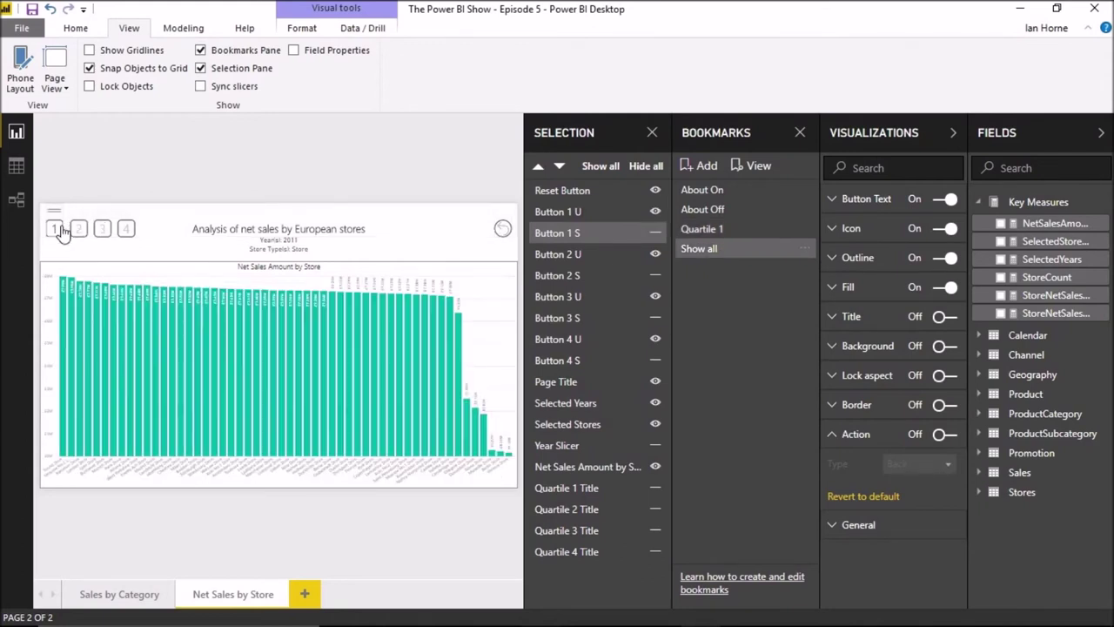
ctrl+click(56, 229)
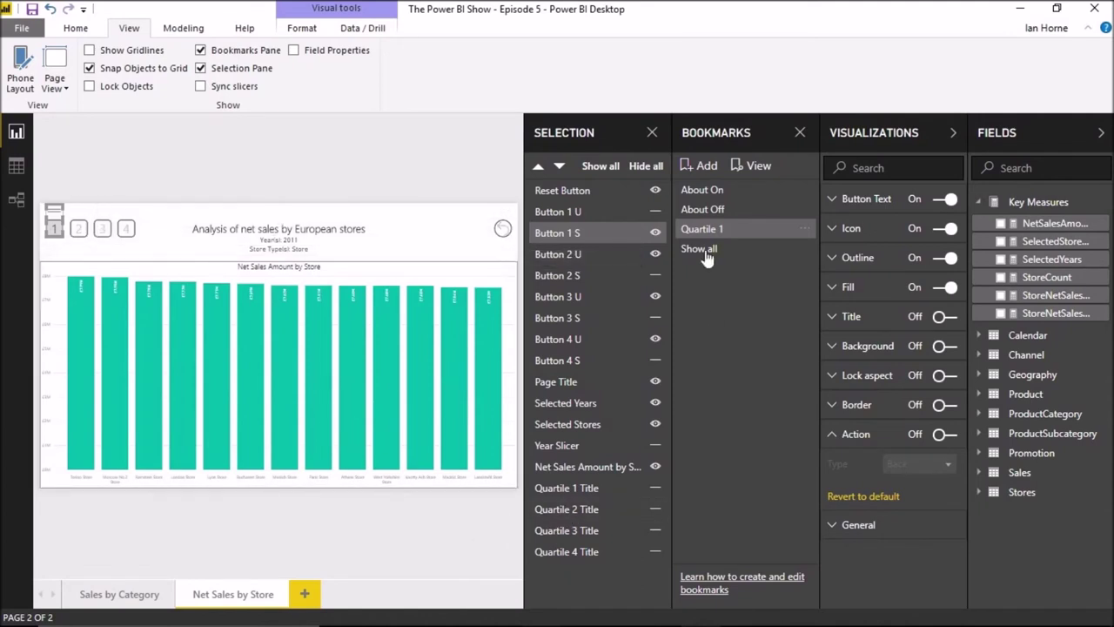
click(652, 133)
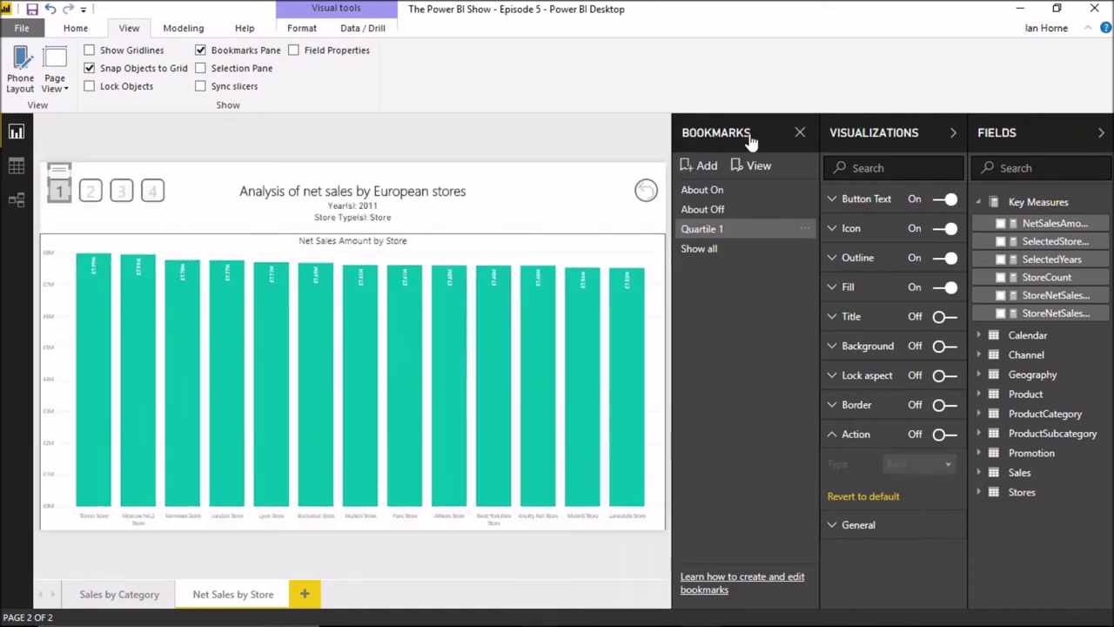
click(800, 133)
Step: Set the Year slicer on the Sales by Category page to 2012 and return to Net Sales by Store
mouse_move(91, 593)
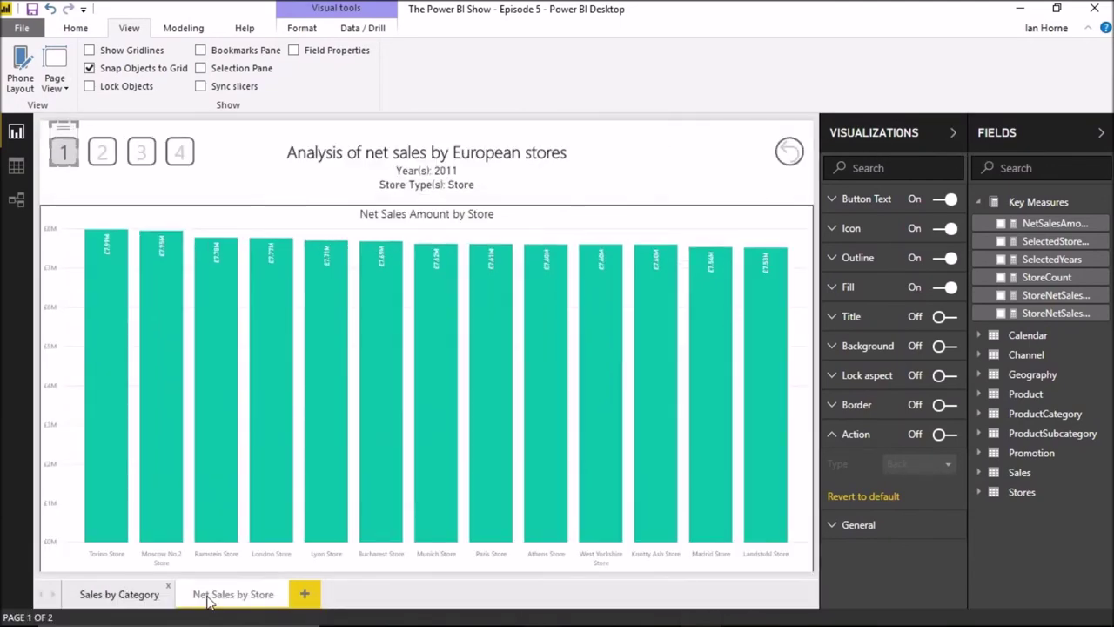
click(130, 597)
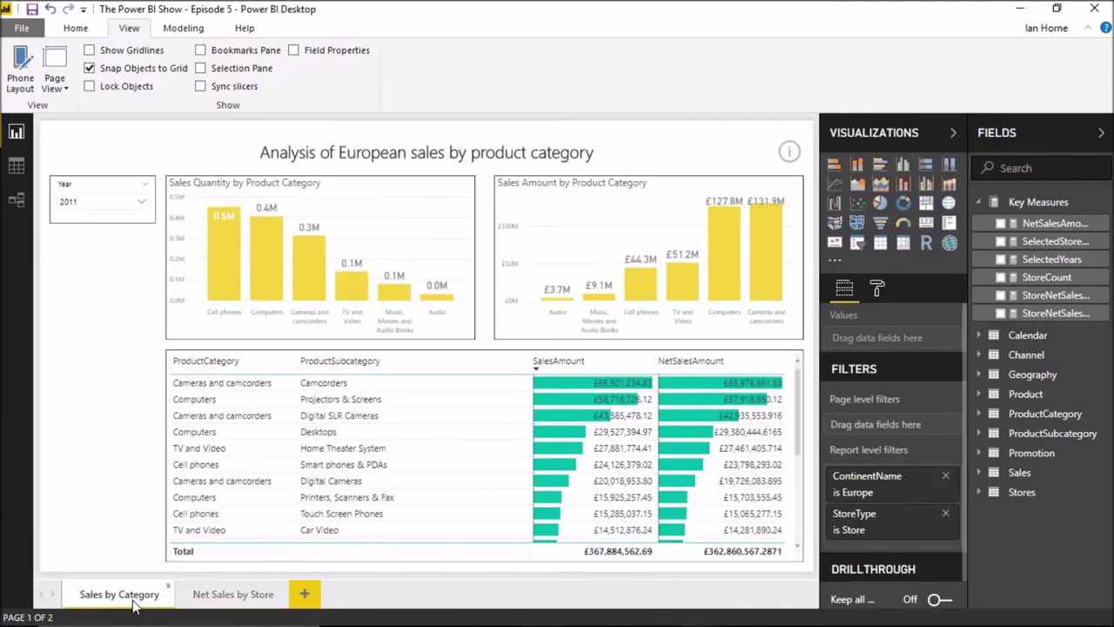
click(140, 204)
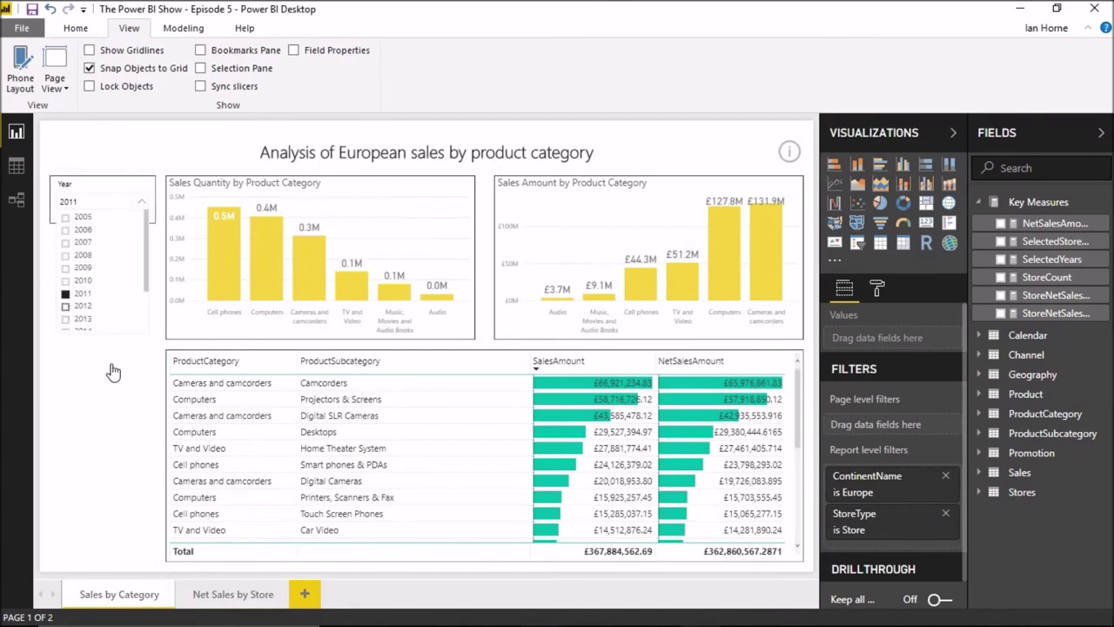
key(Down)
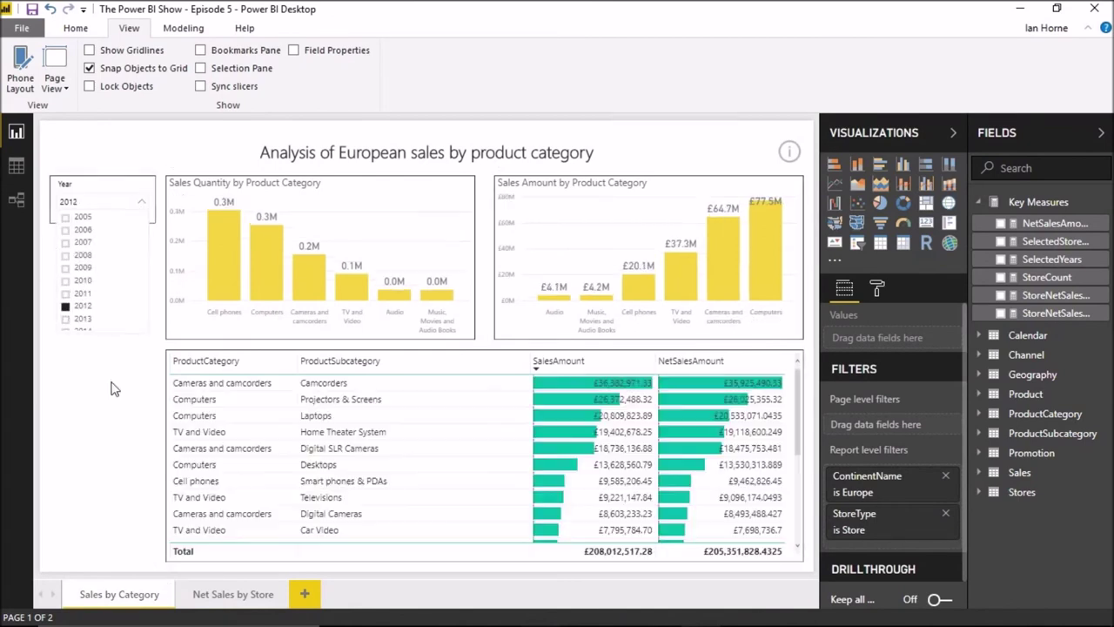
click(208, 599)
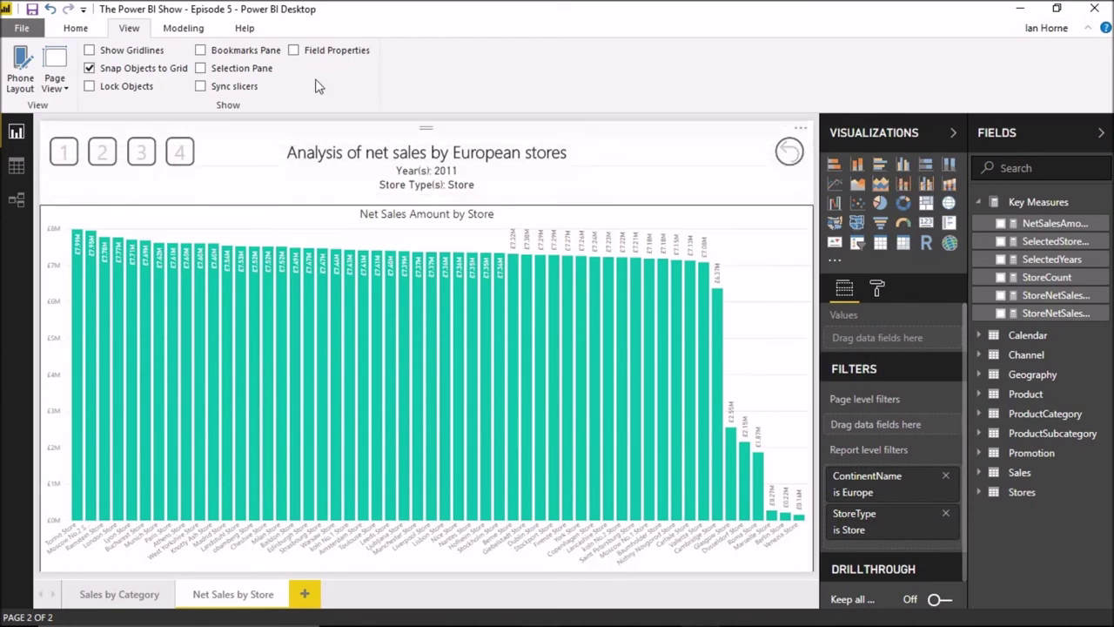
Step: Reopen the Bookmarks pane, apply the Show all bookmark, and turn off the Data option of Quartile 1
click(228, 54)
click(726, 249)
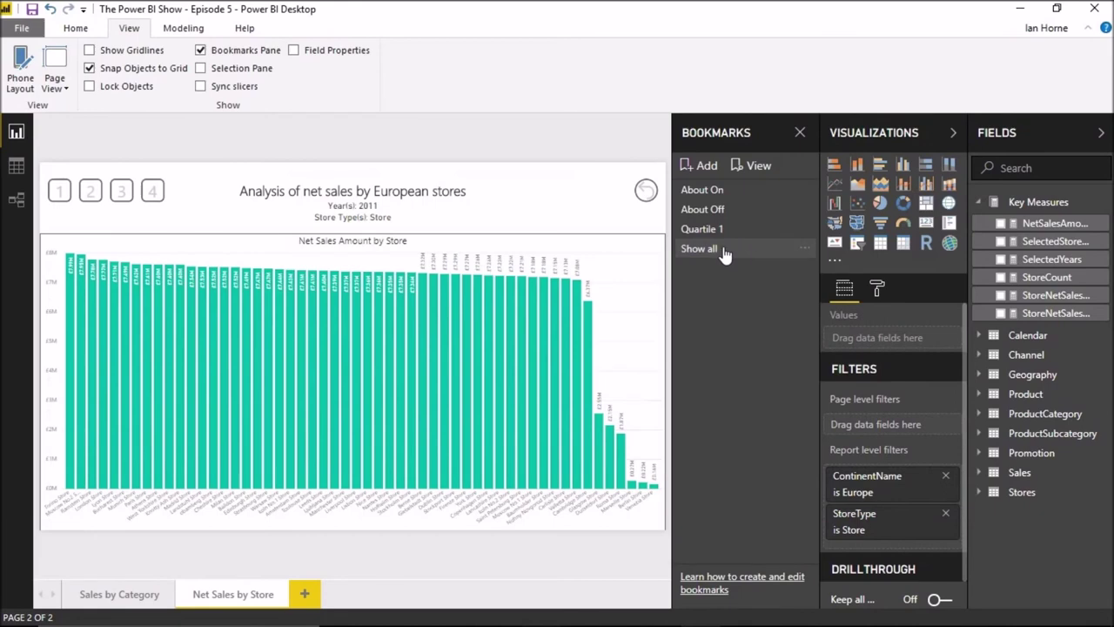
click(804, 229)
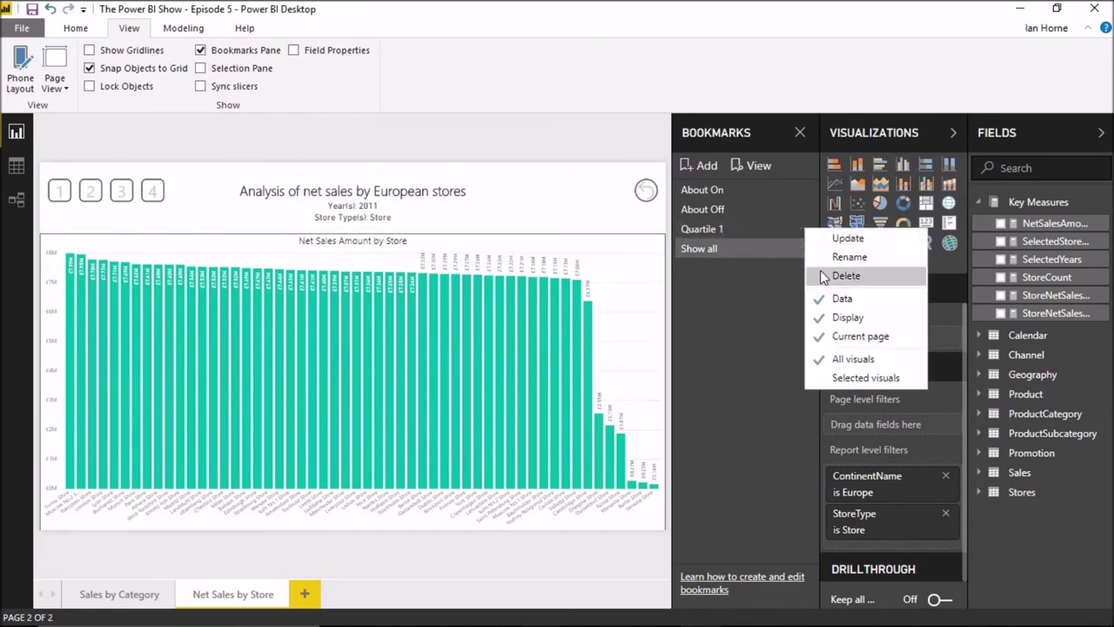
click(844, 314)
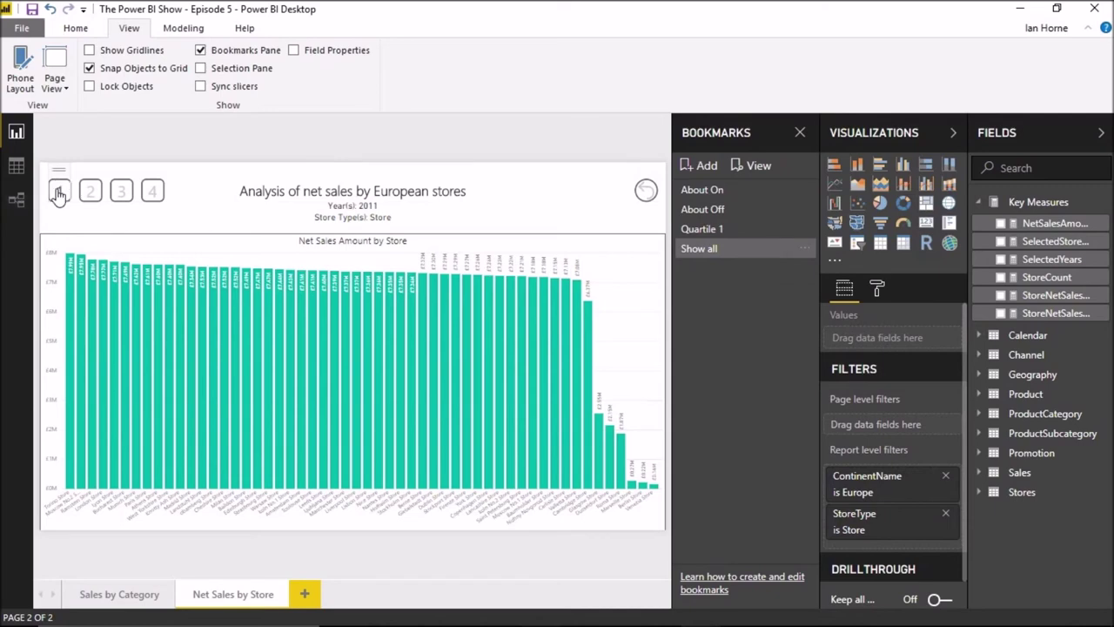
Step: Select 2012 in the Sales by Category page's Year slicer, and test button 1 on Net Sales by Store
click(70, 234)
click(76, 318)
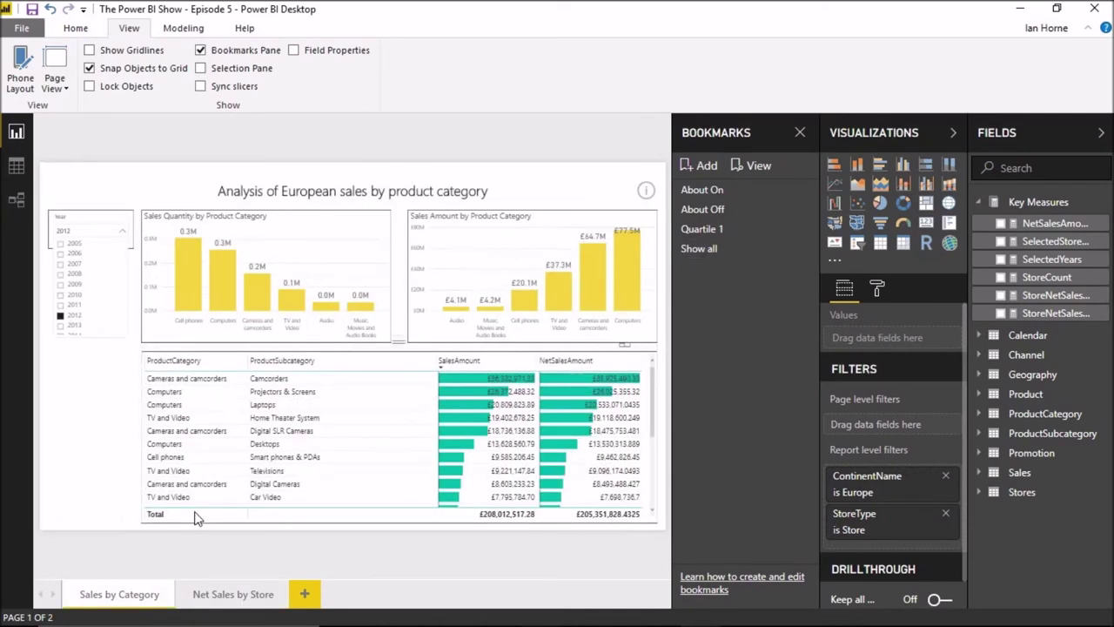
click(246, 584)
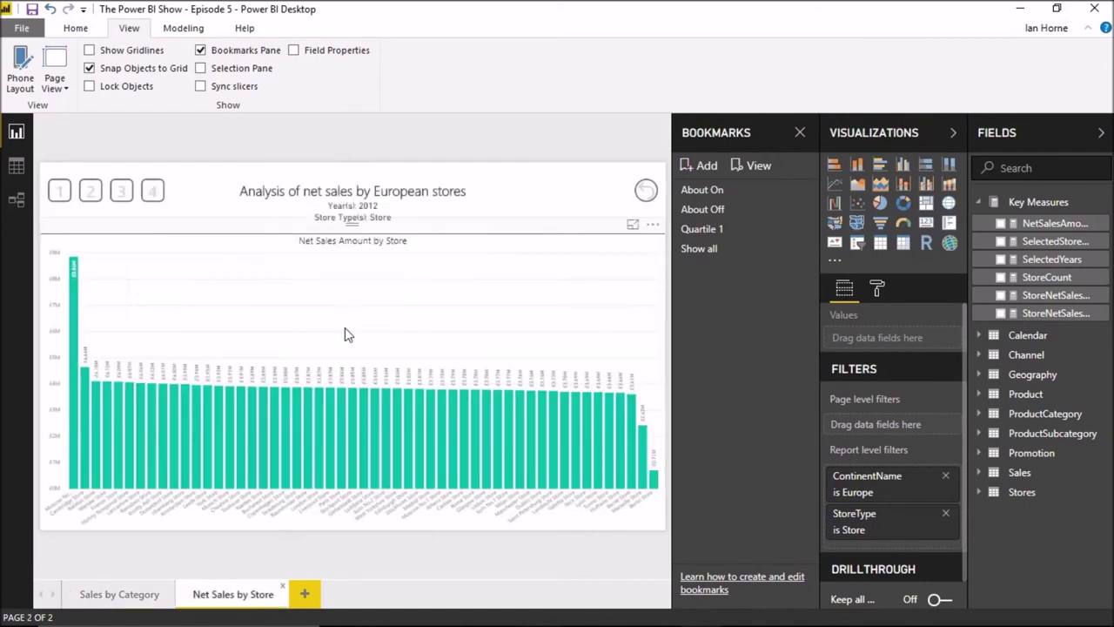
click(61, 192)
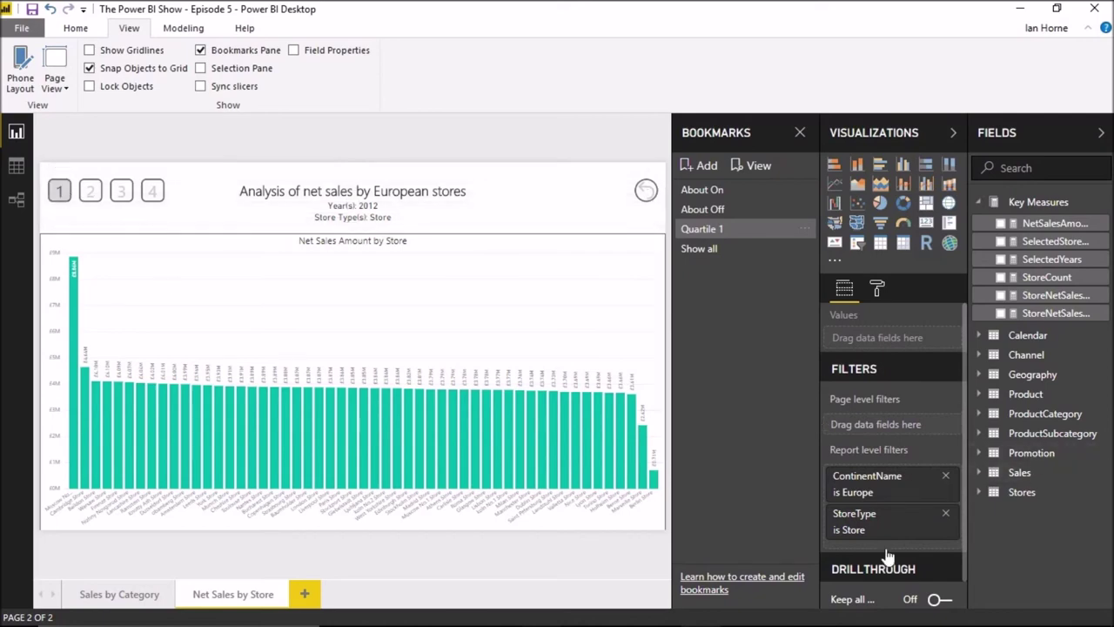
Step: Check the StoreNetSalesQuartile visual filter on the Net Sales Amount by Store chart
scroll(888, 542, down, 1)
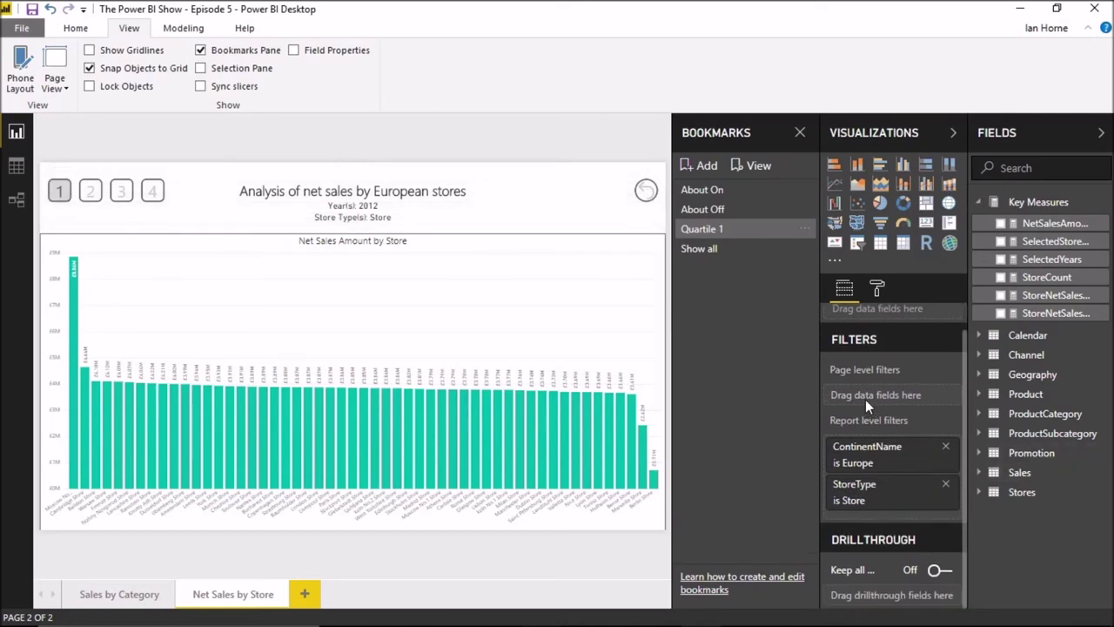
scroll(865, 400, up, 1)
click(296, 232)
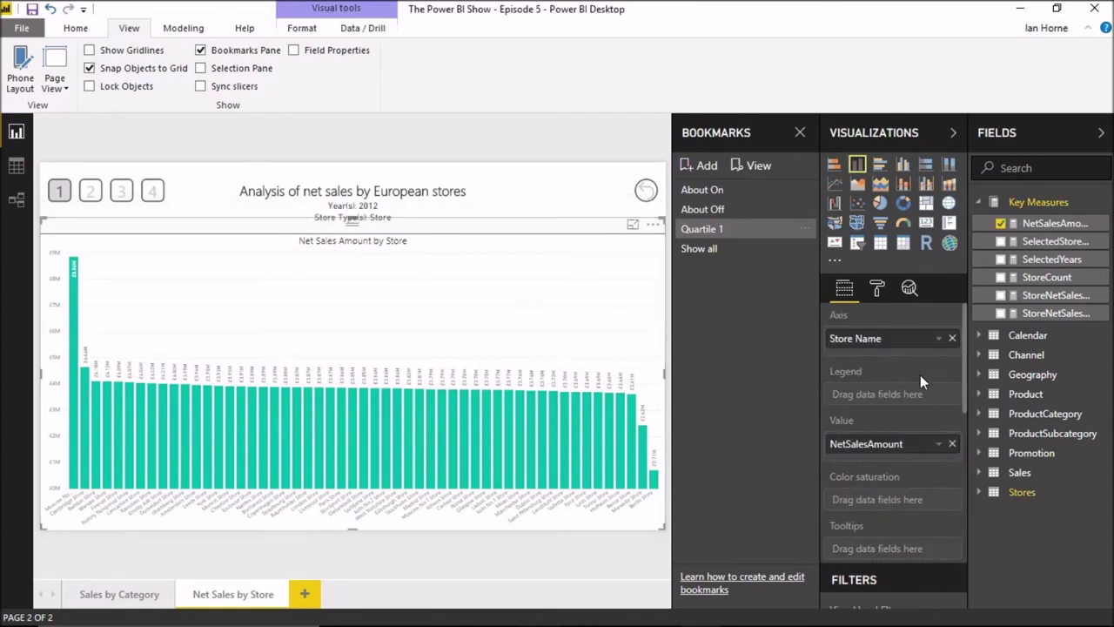
scroll(939, 450, down, 3)
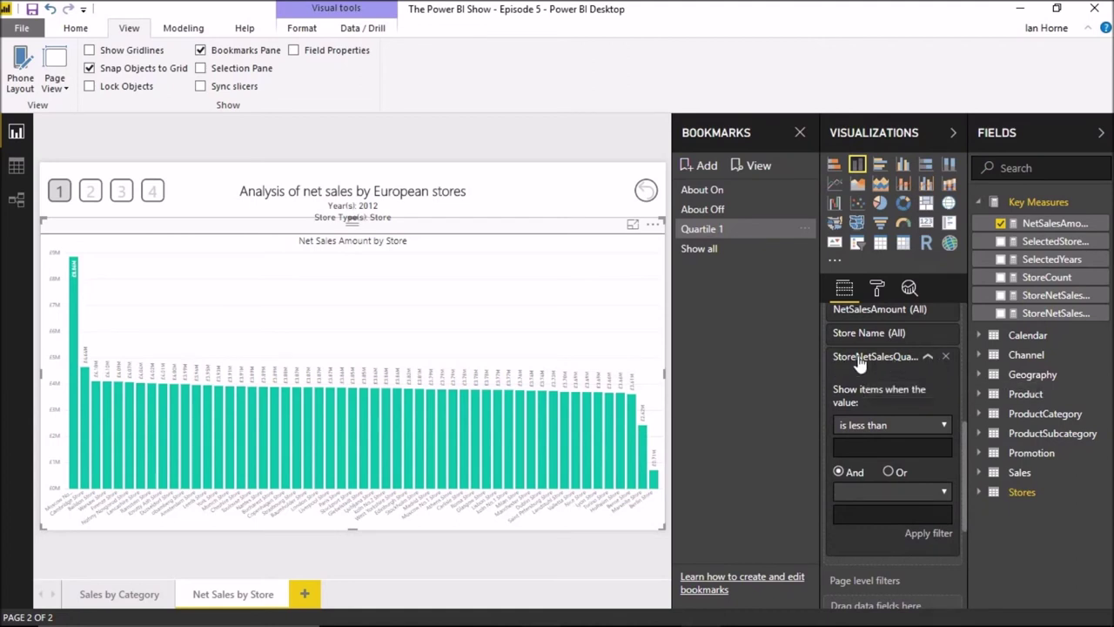
Step: Turn the Data option of the Quartile 1 bookmark back on and apply the bookmark
click(807, 232)
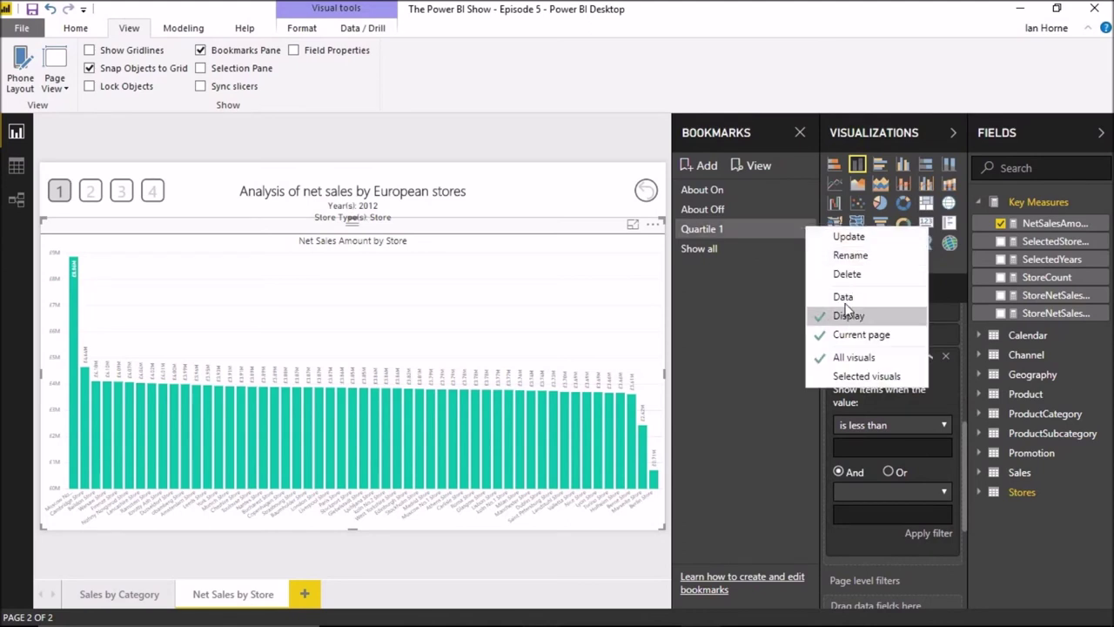
click(822, 293)
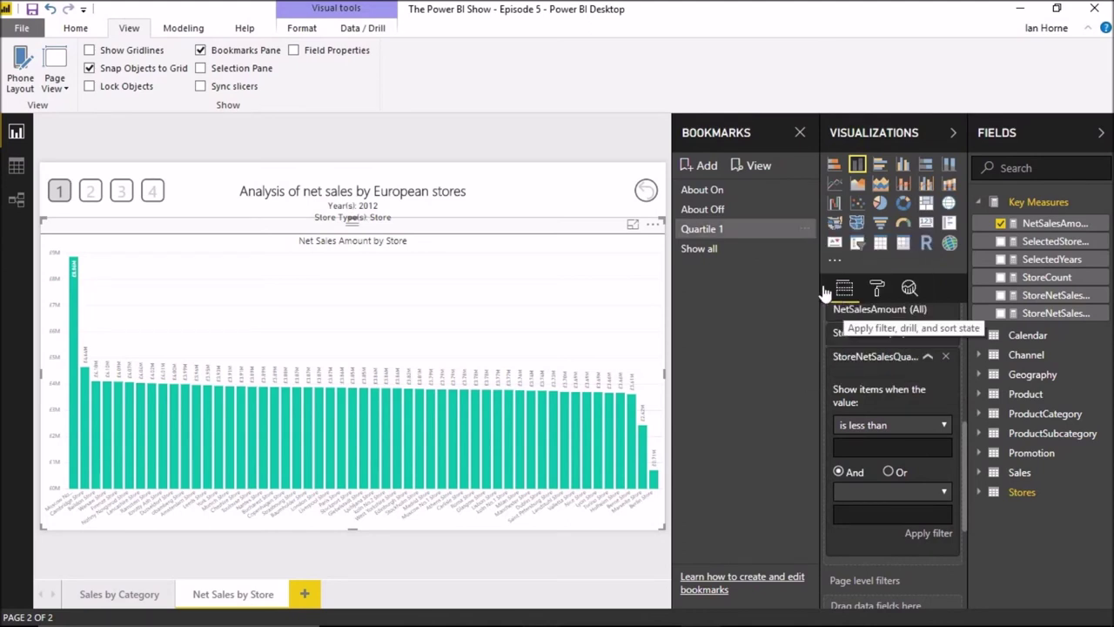
click(707, 231)
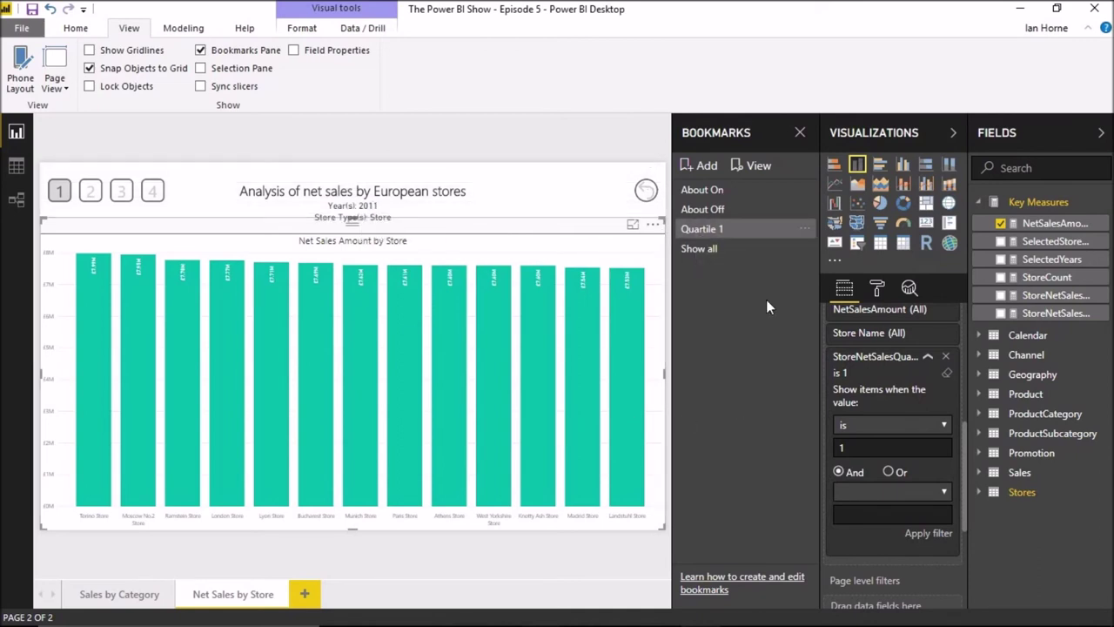
Step: Show the Selection pane and select every object on the Net Sales by Store page except the Year Slicer
click(805, 231)
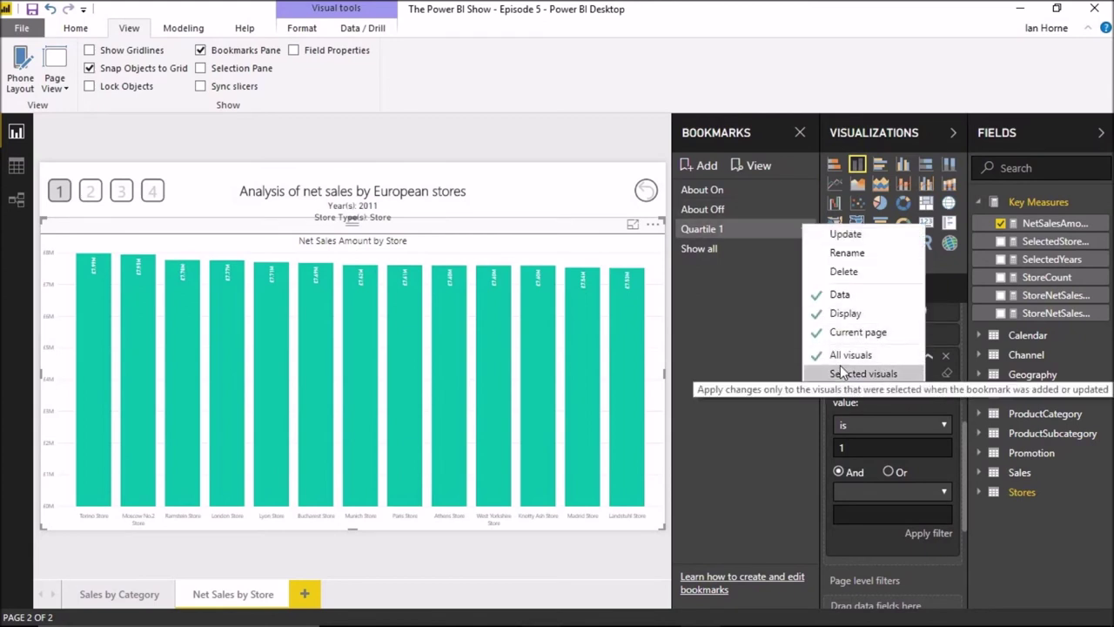
click(203, 68)
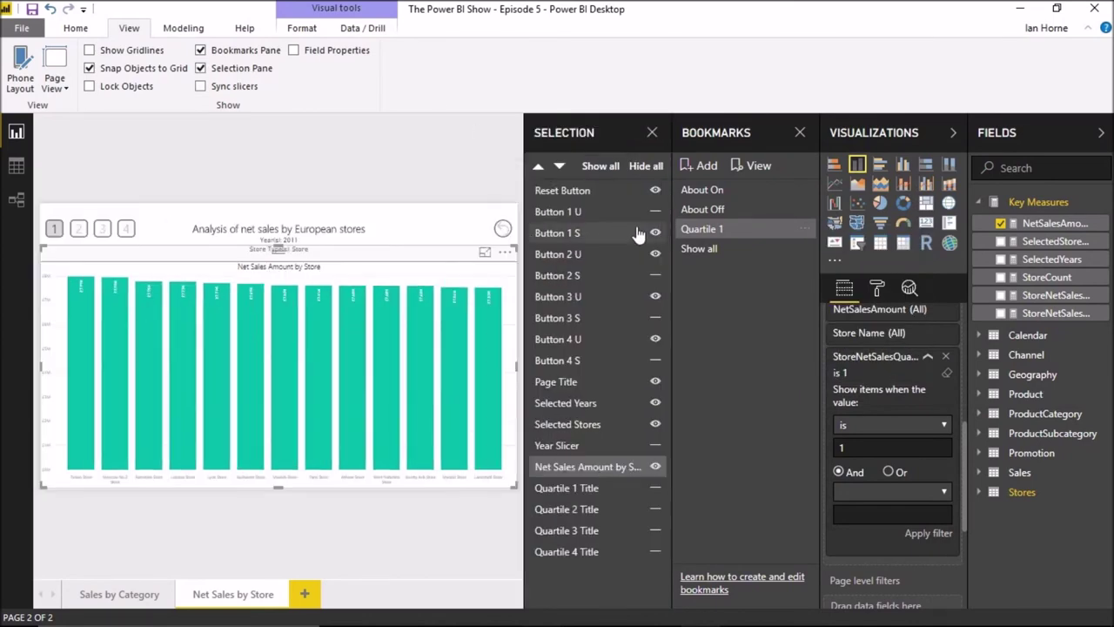
click(560, 214)
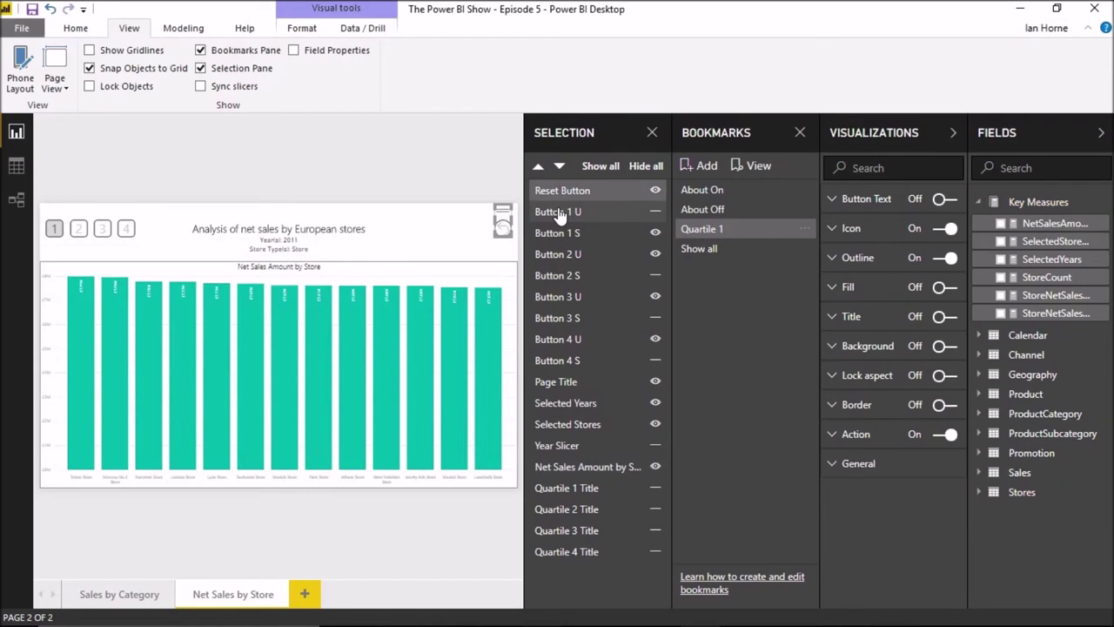
ctrl+click(561, 233)
ctrl+click(561, 255)
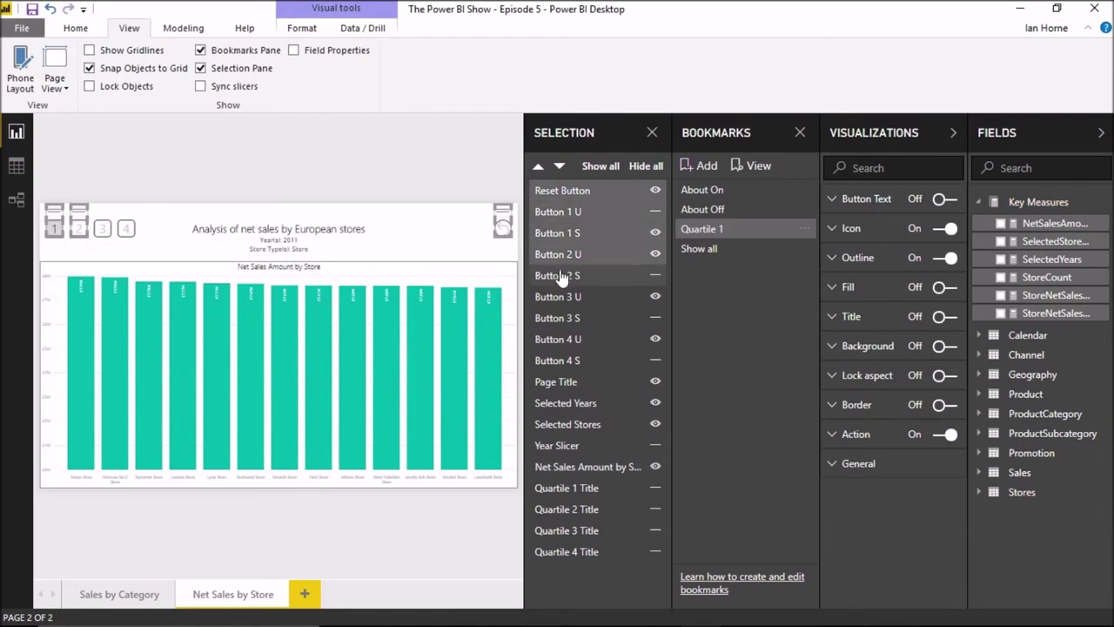
ctrl+click(562, 275)
ctrl+click(561, 296)
ctrl+click(561, 318)
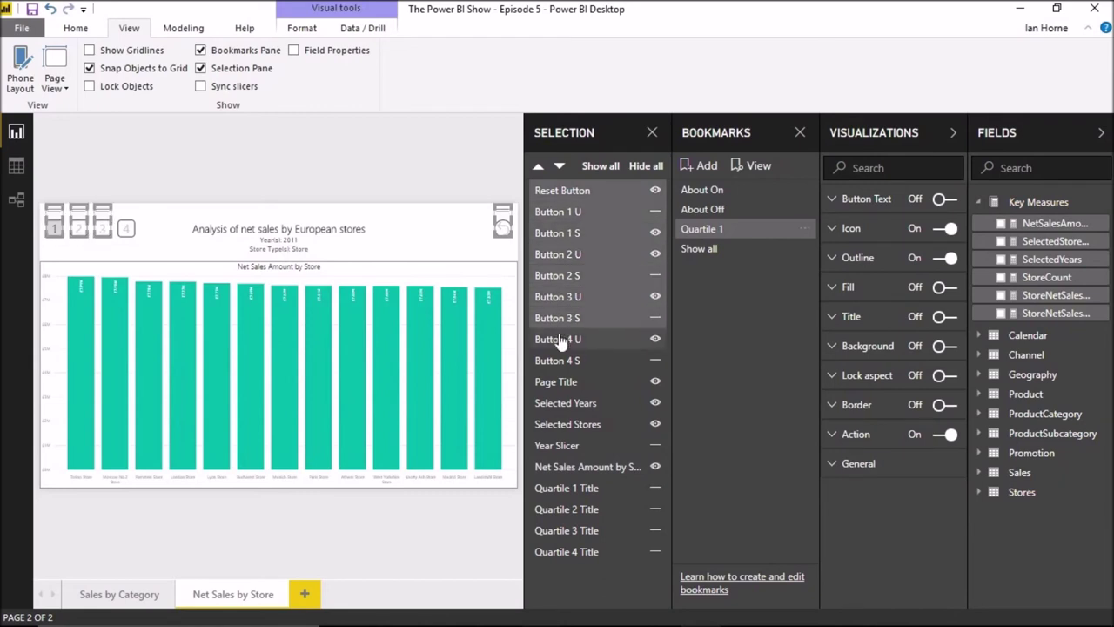
ctrl+click(562, 339)
ctrl+click(561, 360)
ctrl+click(562, 381)
ctrl+click(560, 406)
ctrl+click(561, 425)
ctrl+click(600, 451)
ctrl+click(571, 466)
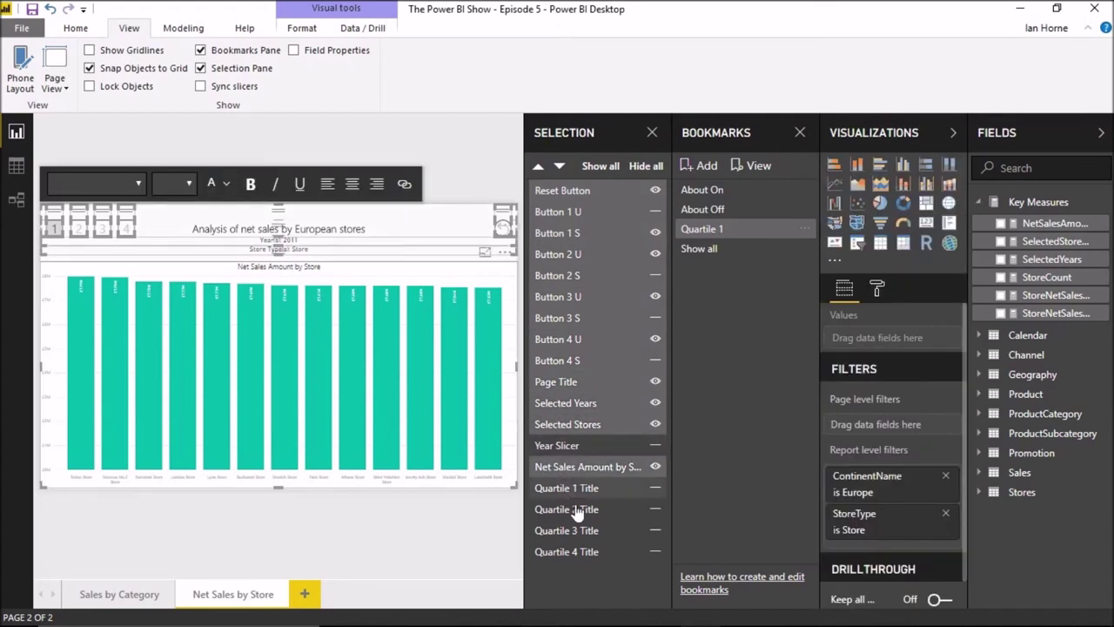
ctrl+click(572, 489)
ctrl+click(576, 510)
ctrl+click(576, 531)
ctrl+click(575, 552)
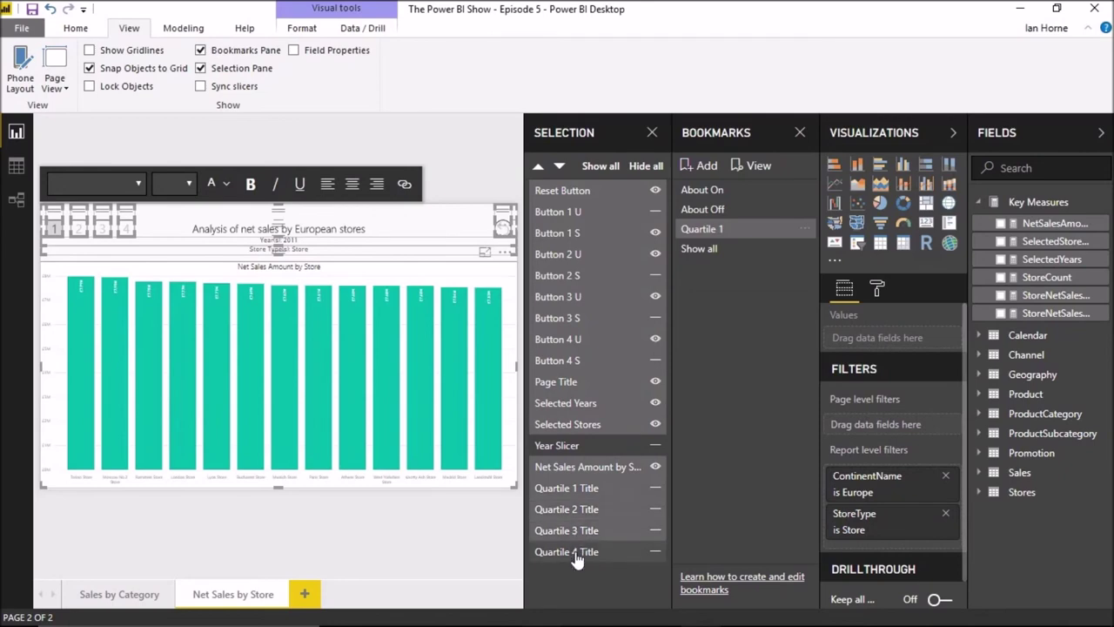
Step: Update the Quartile 1 bookmark with the current selection and set it to apply to Selected visuals only
click(805, 230)
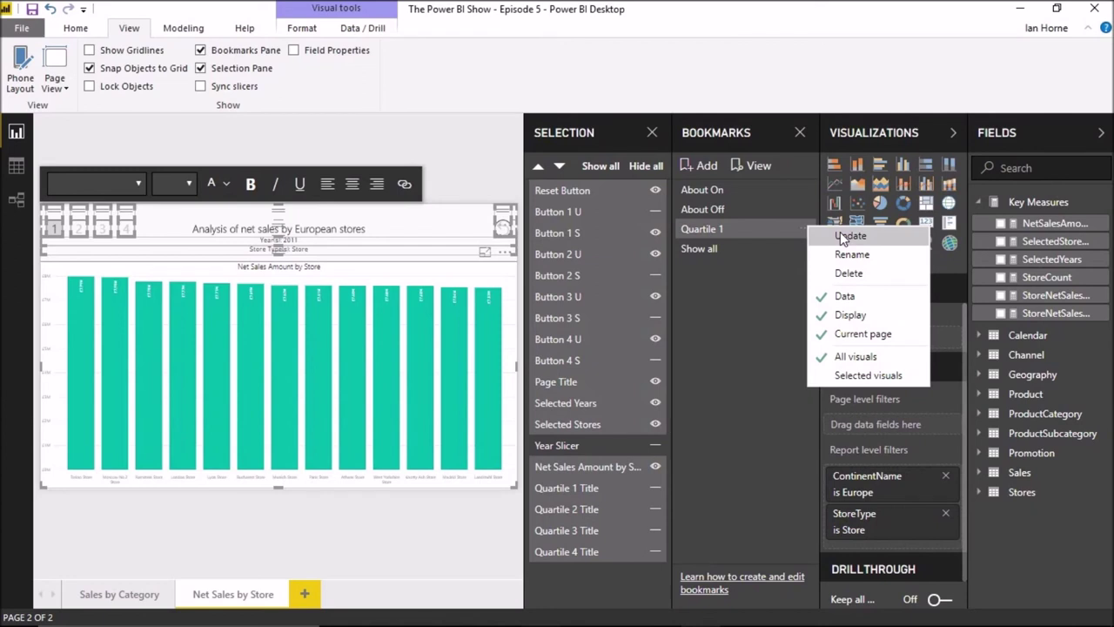
click(849, 236)
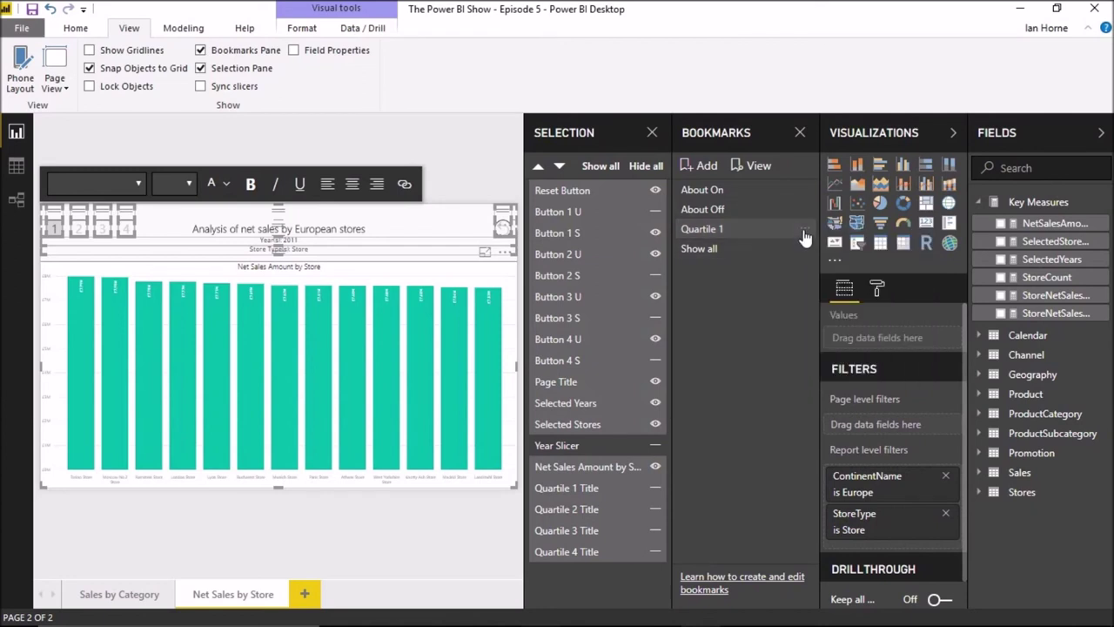
click(805, 237)
click(840, 376)
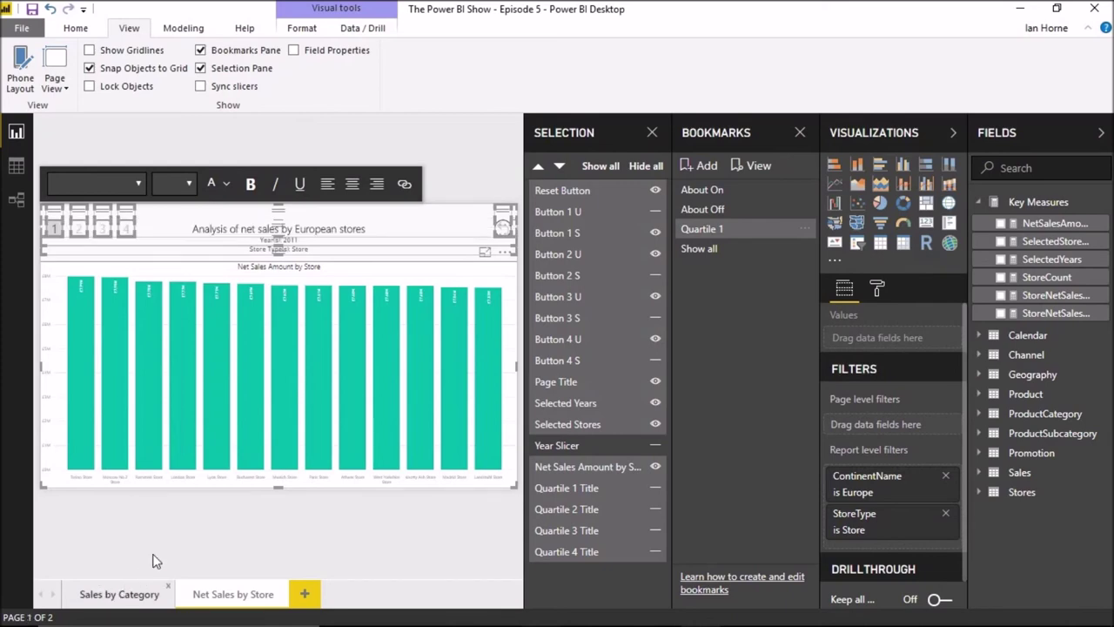
Step: Select 2012 in the Sales by Category page's Year slicer, and test the reset button on Net Sales by Store
click(140, 594)
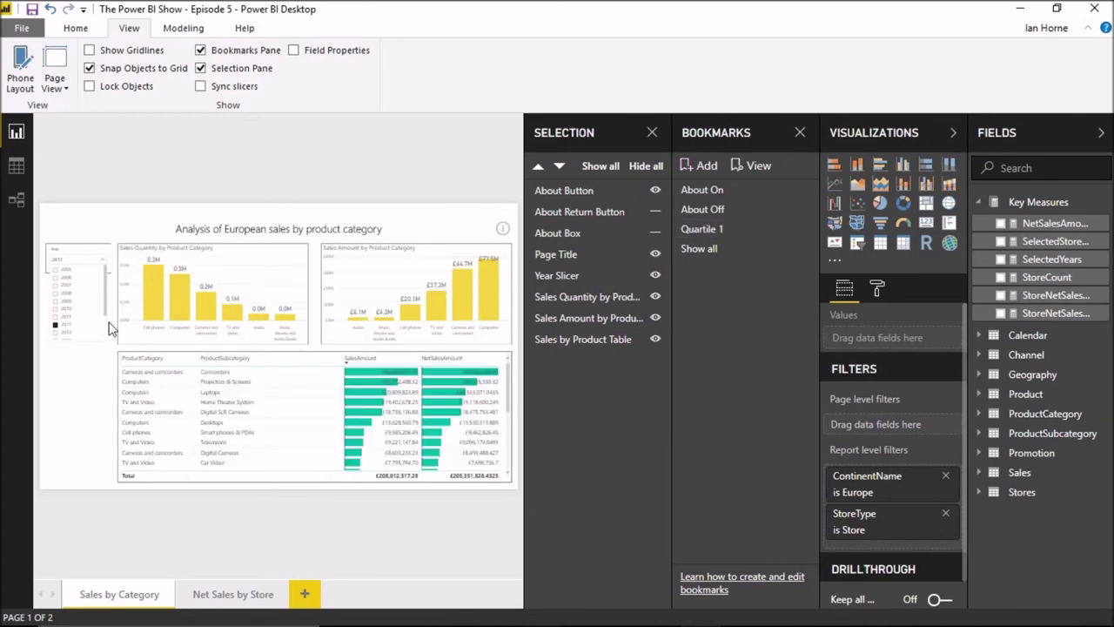
click(214, 596)
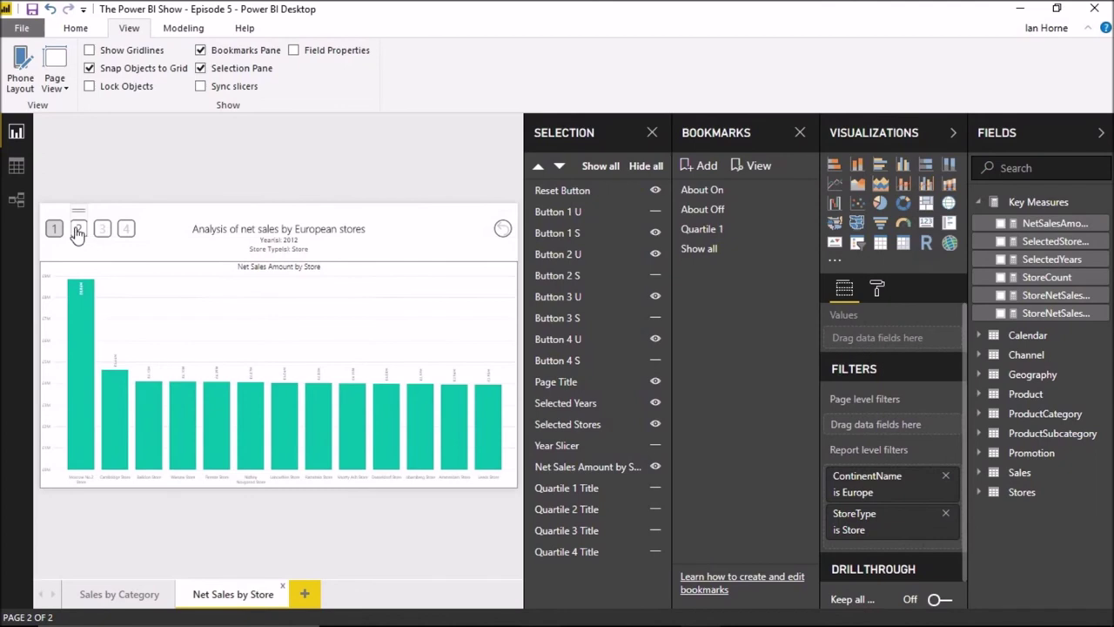
click(504, 229)
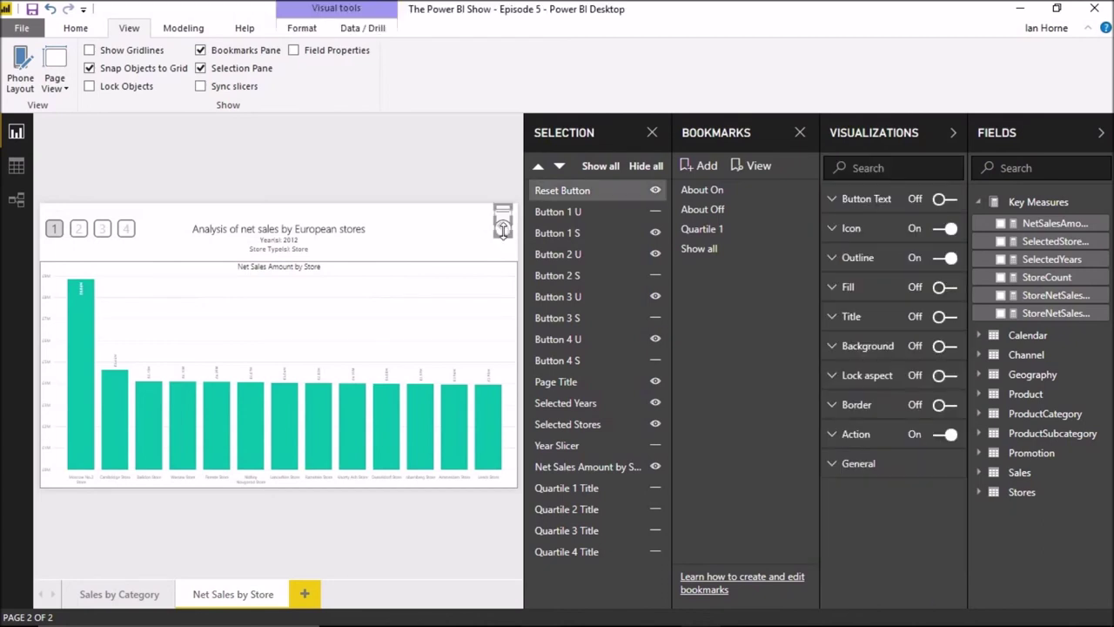
ctrl+click(504, 229)
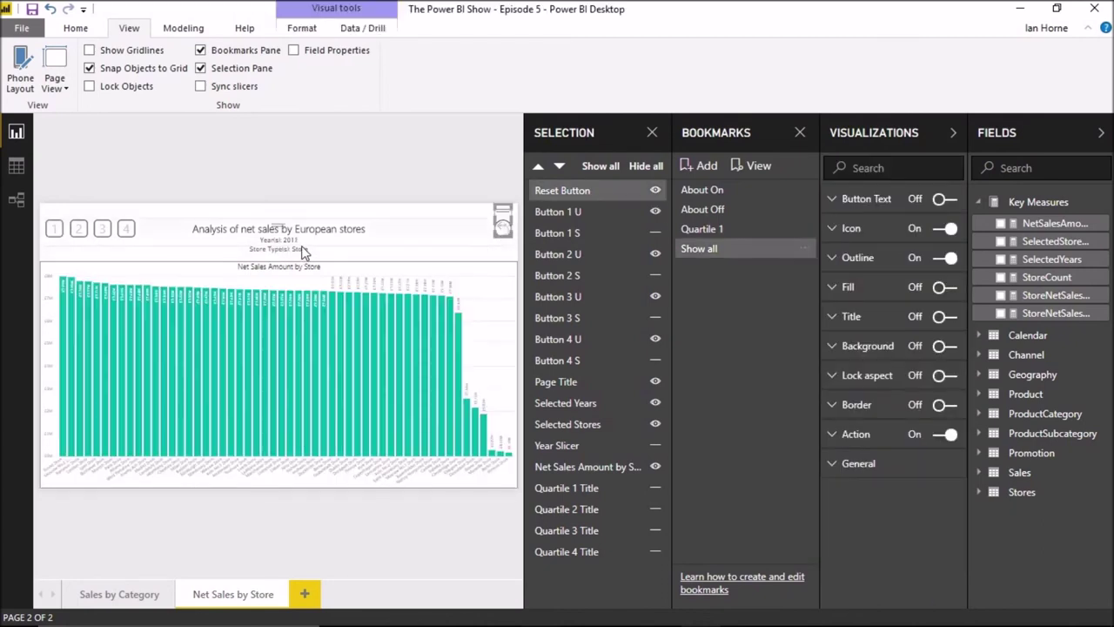
Step: Select 2012 again in the Year slicer on Sales by Category, and retest button 1 on Net Sales by Store
click(128, 596)
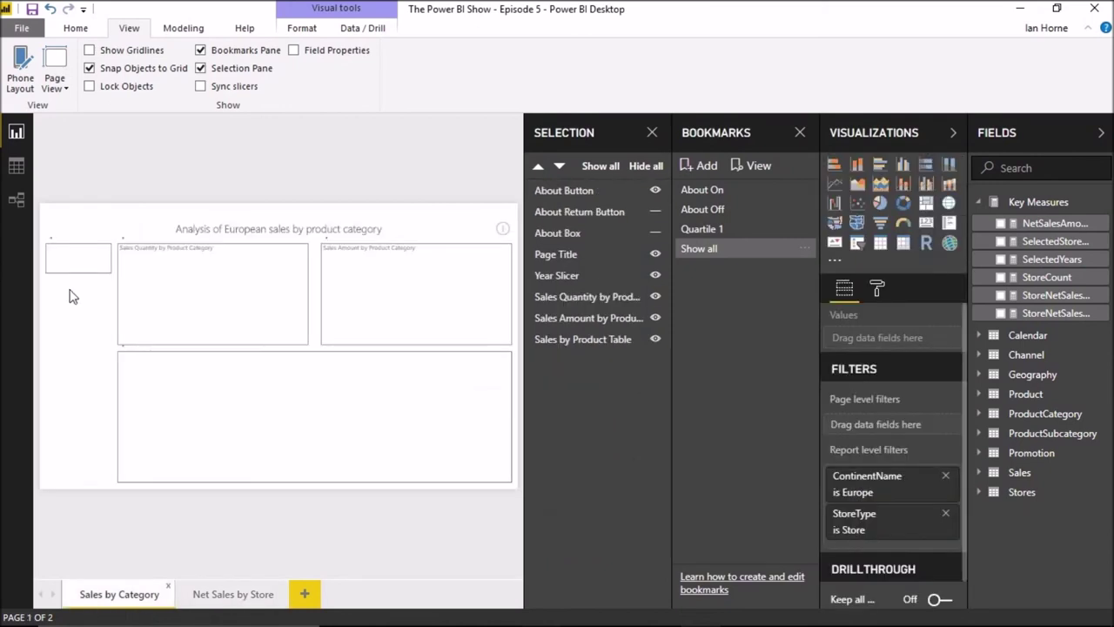
click(104, 263)
click(56, 323)
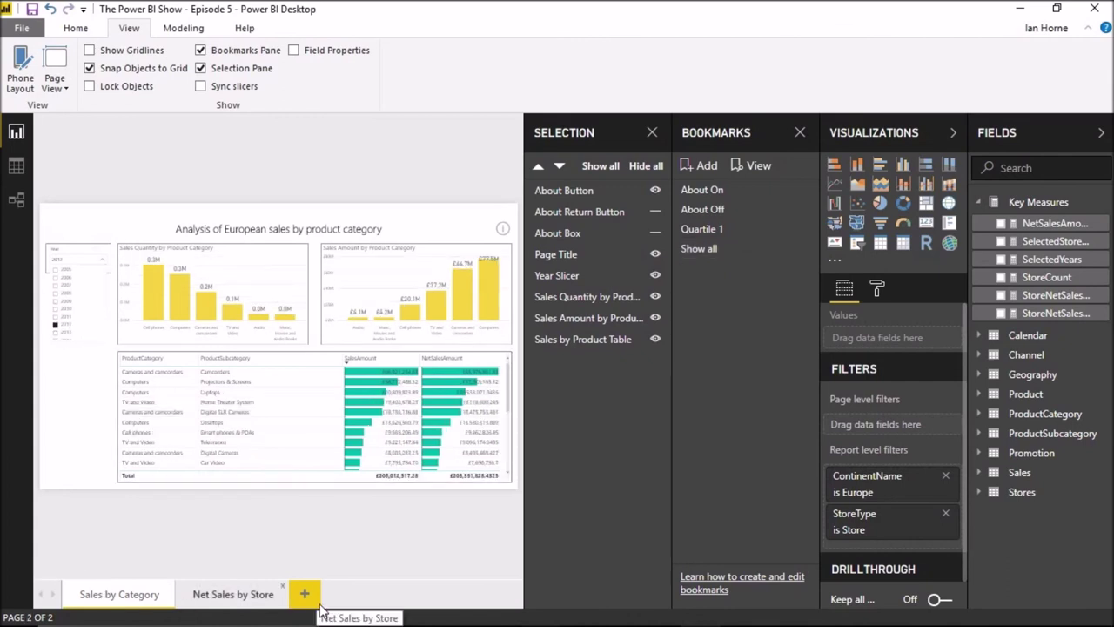
click(235, 597)
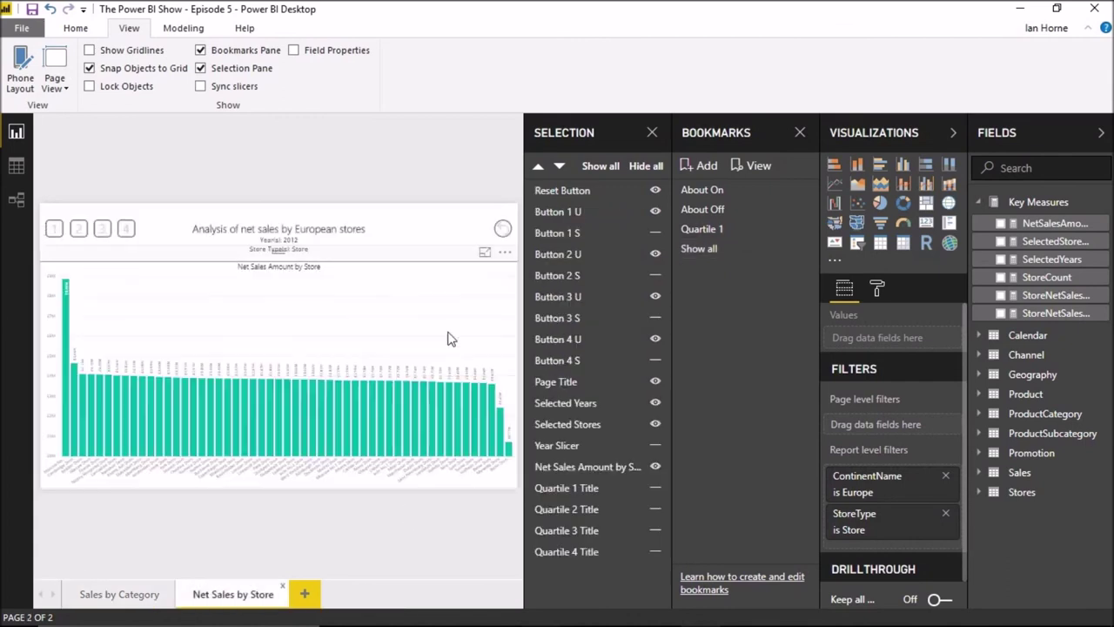
ctrl+click(55, 233)
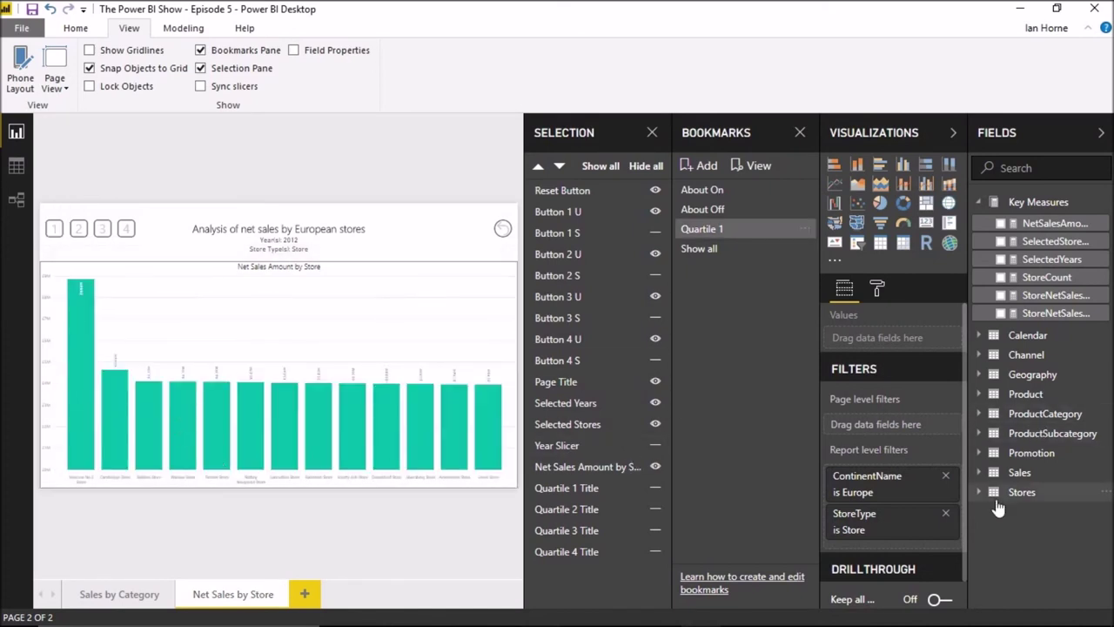
Step: Select the Net Sales Amount by Store chart and expand its StoreNetSalesQuartile visual level filter
scroll(863, 543, down, 1)
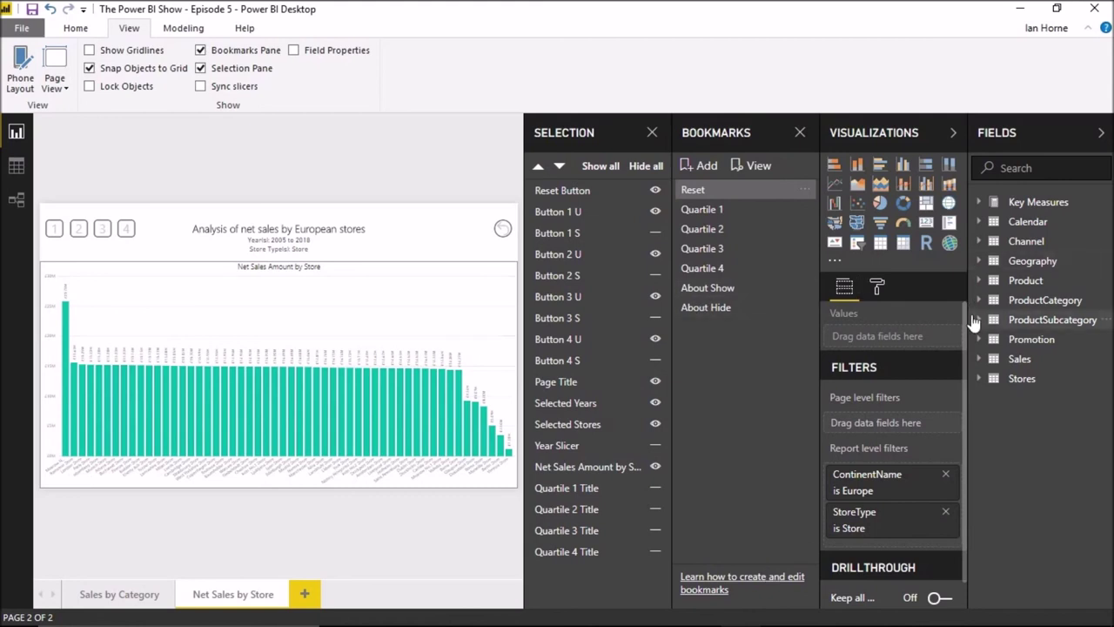
click(335, 259)
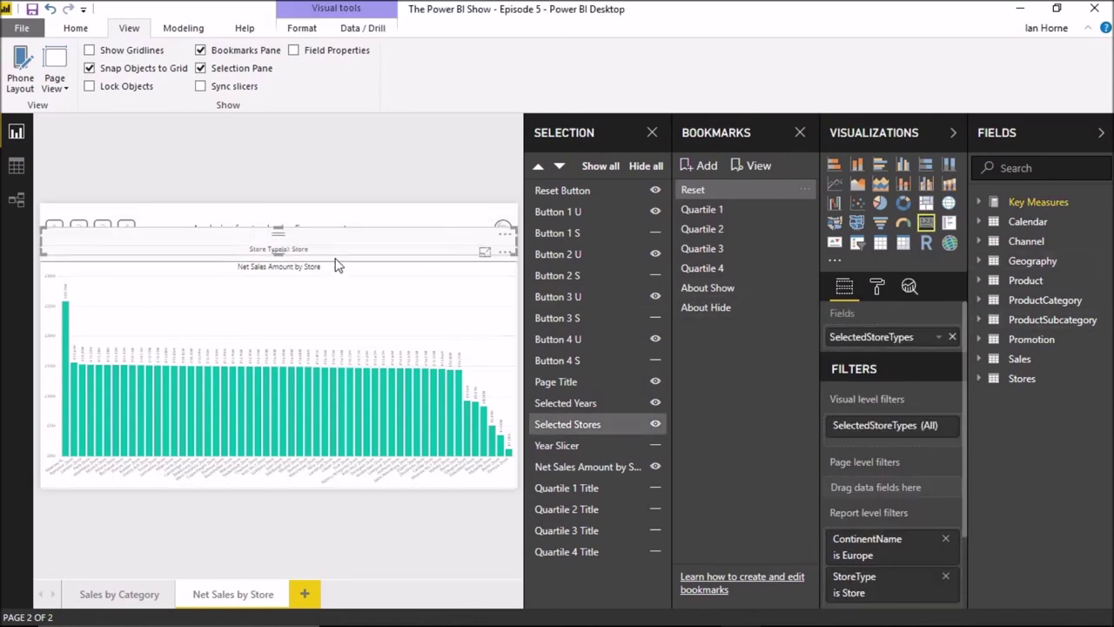
click(337, 265)
drag(963, 322, 979, 451)
click(930, 406)
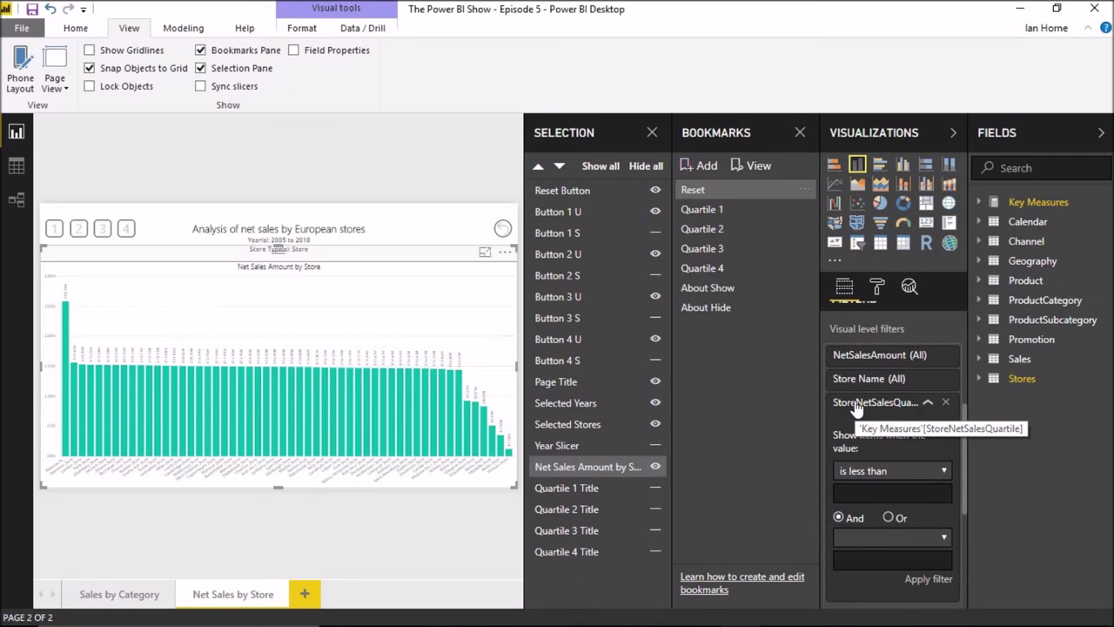
Step: Apply the Quartile 1, 2, 3, 4 and Reset bookmarks in turn to check the chart's StoreNetSalesQuartile filter
click(701, 212)
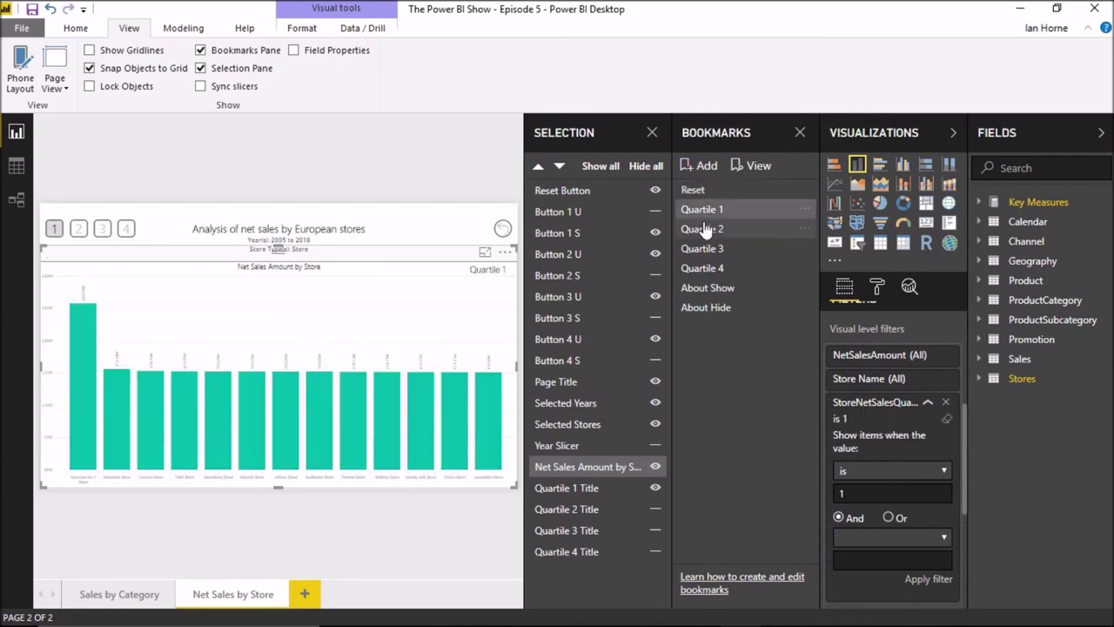
click(705, 229)
click(707, 249)
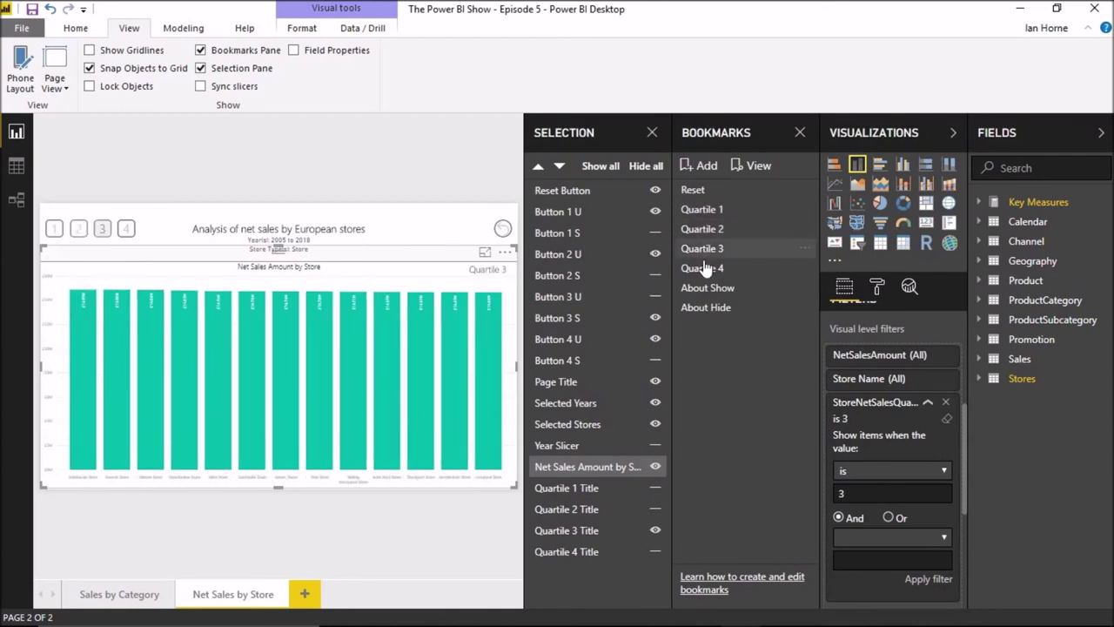
click(704, 268)
click(694, 189)
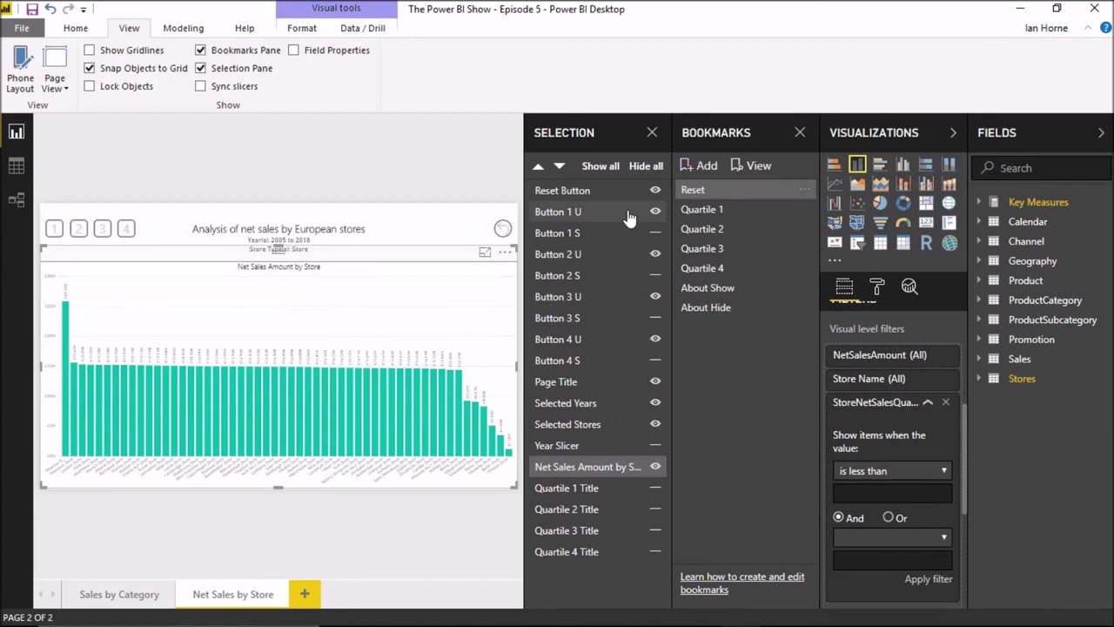
Step: Apply the quartile bookmarks from 1 to 4 and back to 1 to check the visibility of the buttons and quartile titles
click(699, 214)
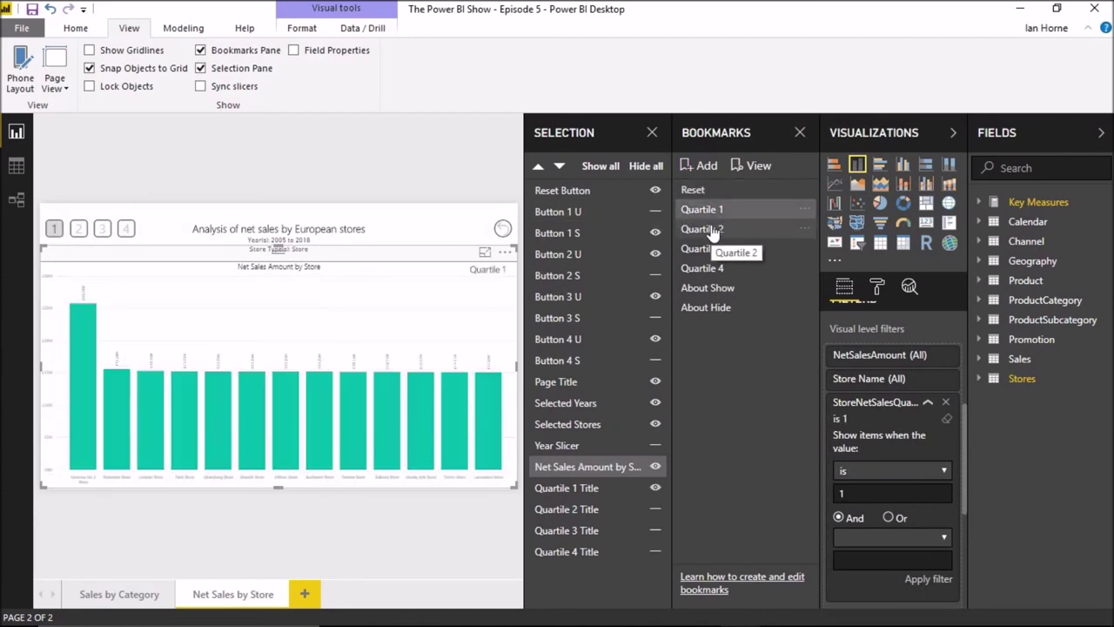
click(706, 230)
click(709, 248)
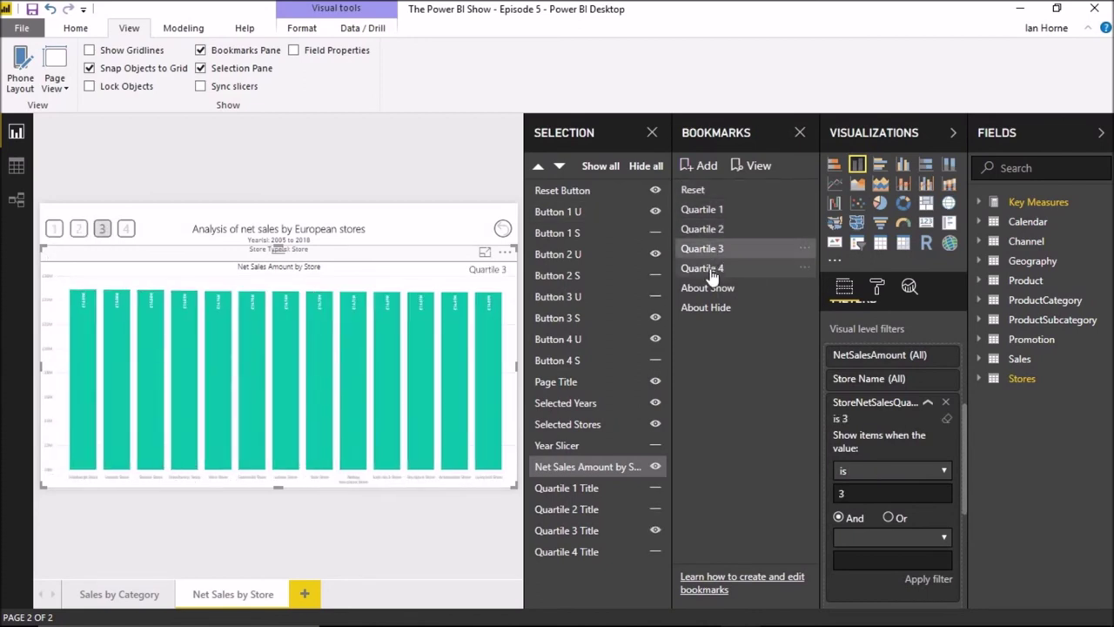
click(711, 269)
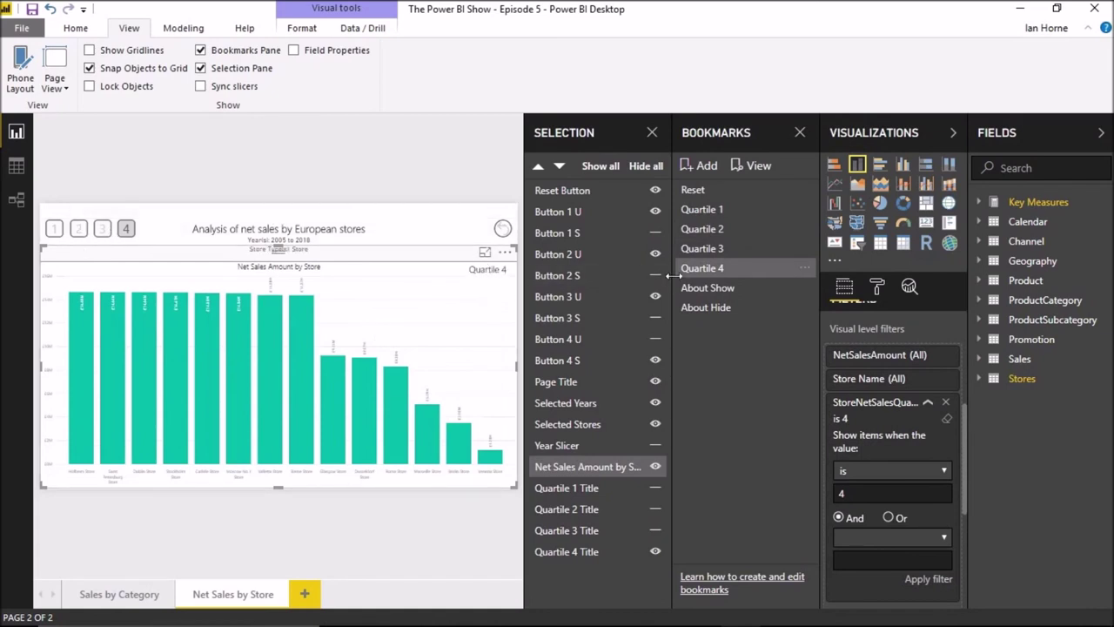
click(705, 250)
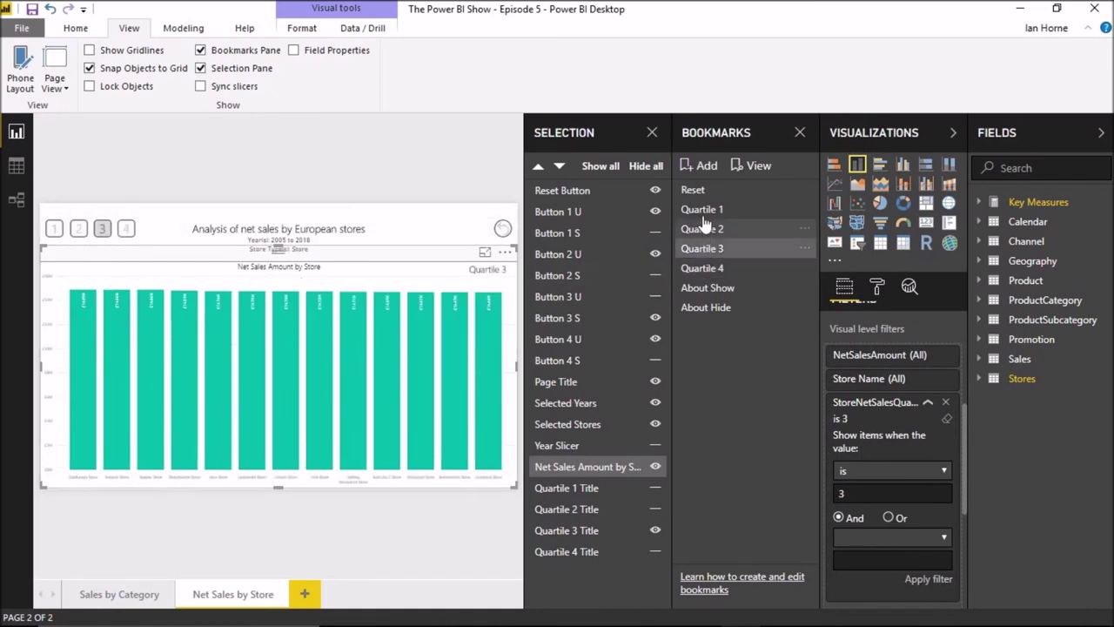
click(703, 229)
click(703, 209)
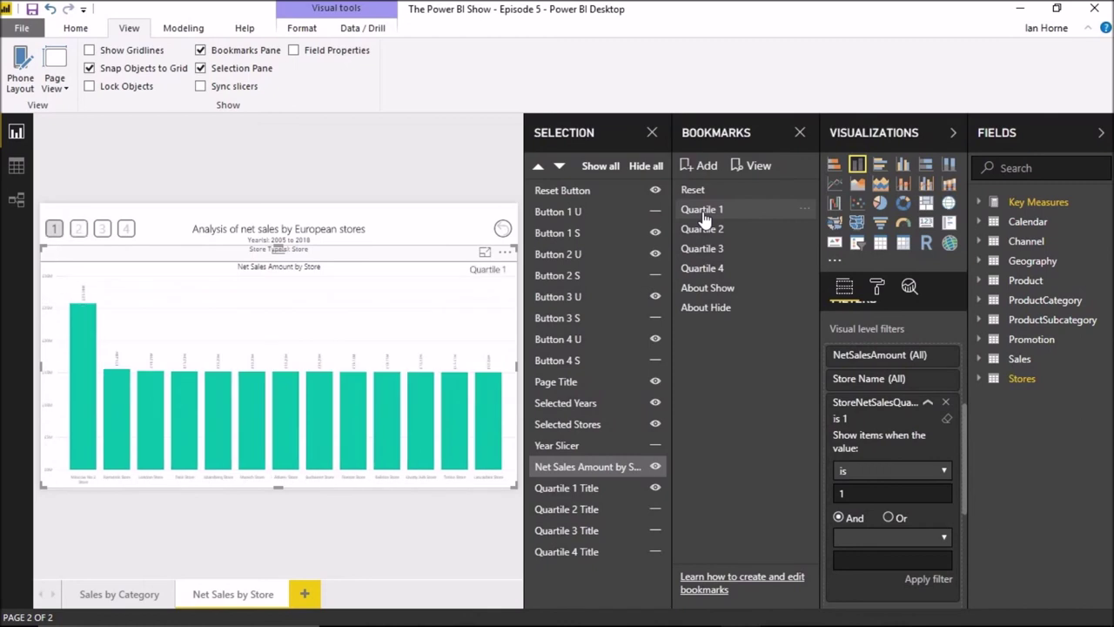
Step: Close the Selection and Bookmarks panes, and collapse the Visualizations and Fields panes to enlarge the report
click(652, 132)
click(800, 132)
click(953, 132)
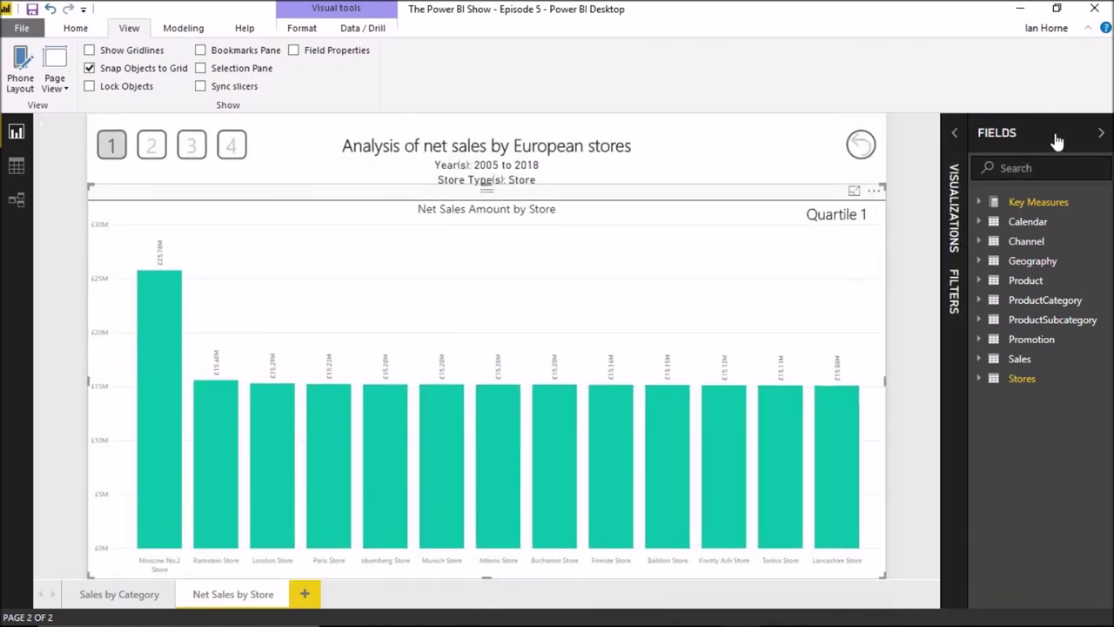
click(1101, 132)
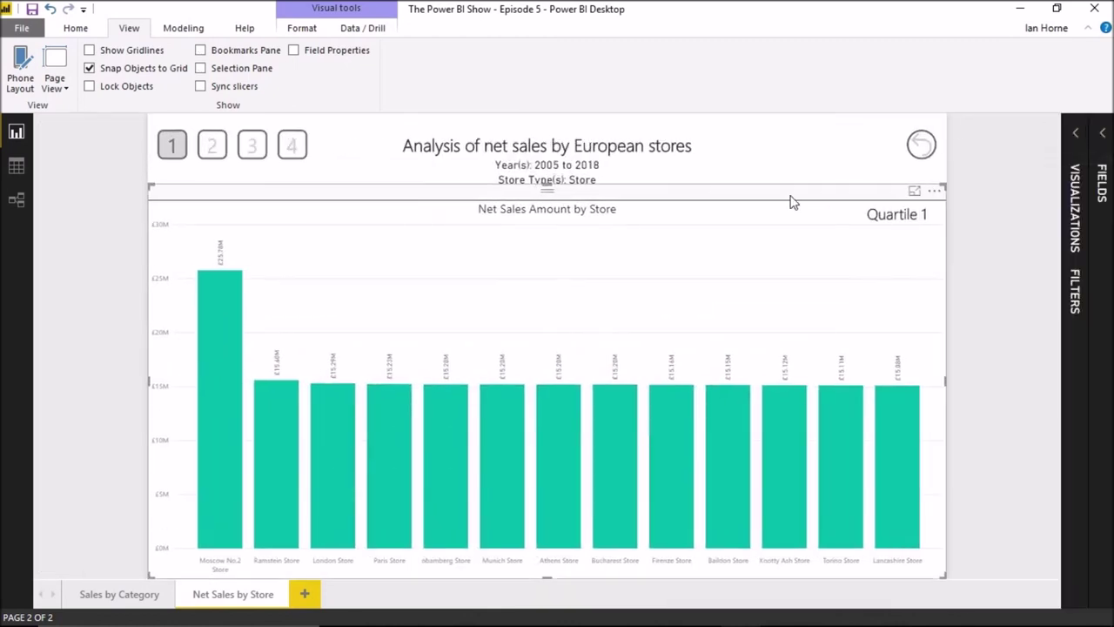
Step: Test quartile buttons 2, 3 and 4 and the reset button on the Net Sales by Store page
click(214, 146)
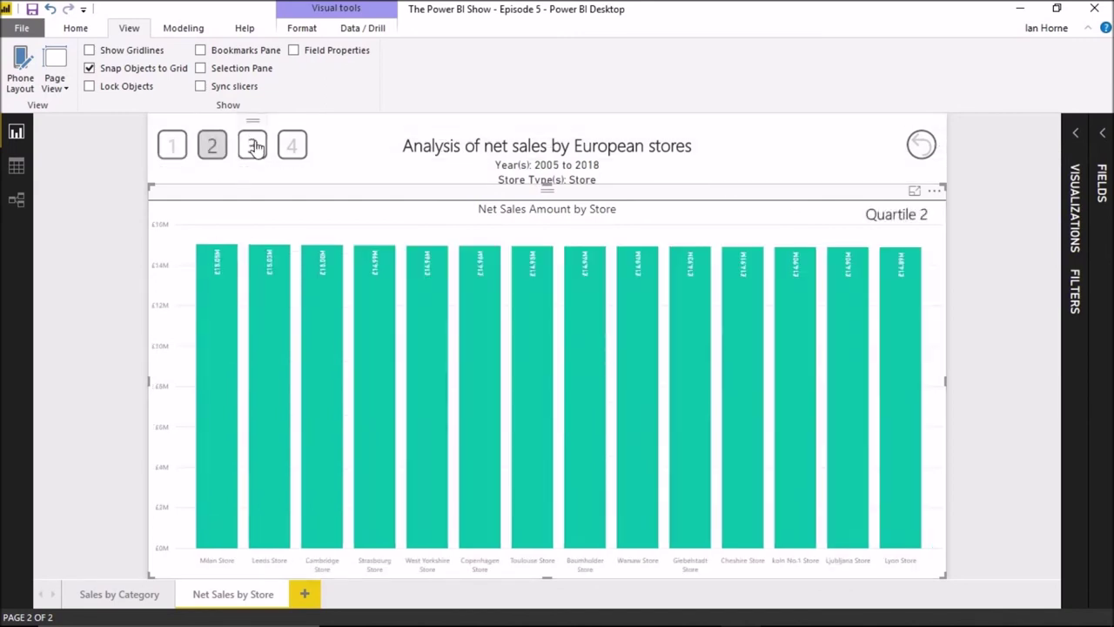
click(252, 146)
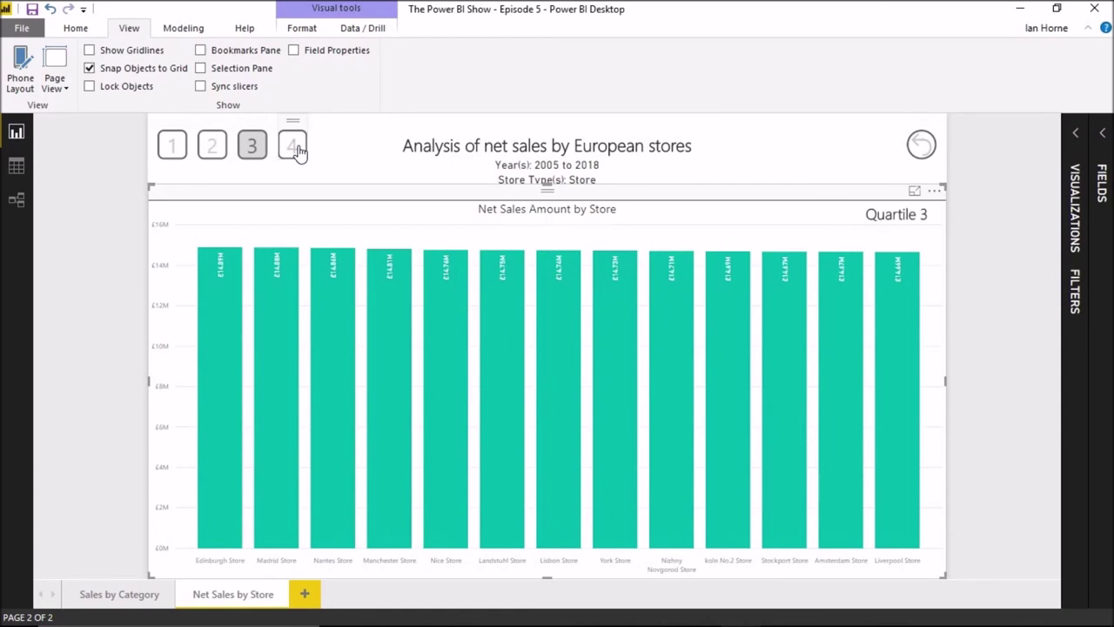
click(293, 146)
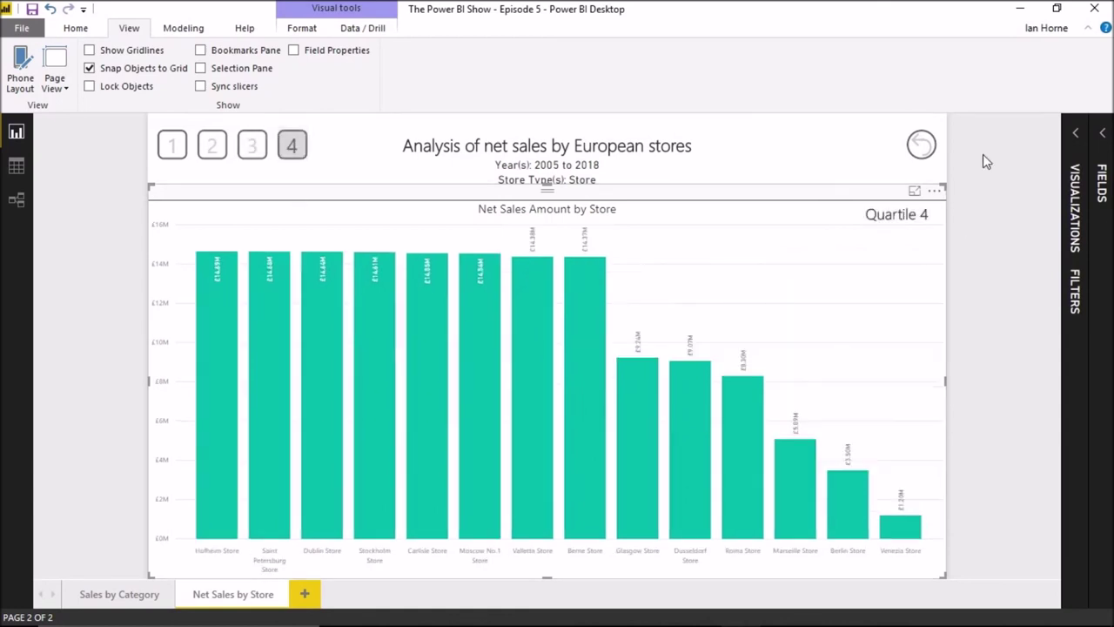
click(920, 147)
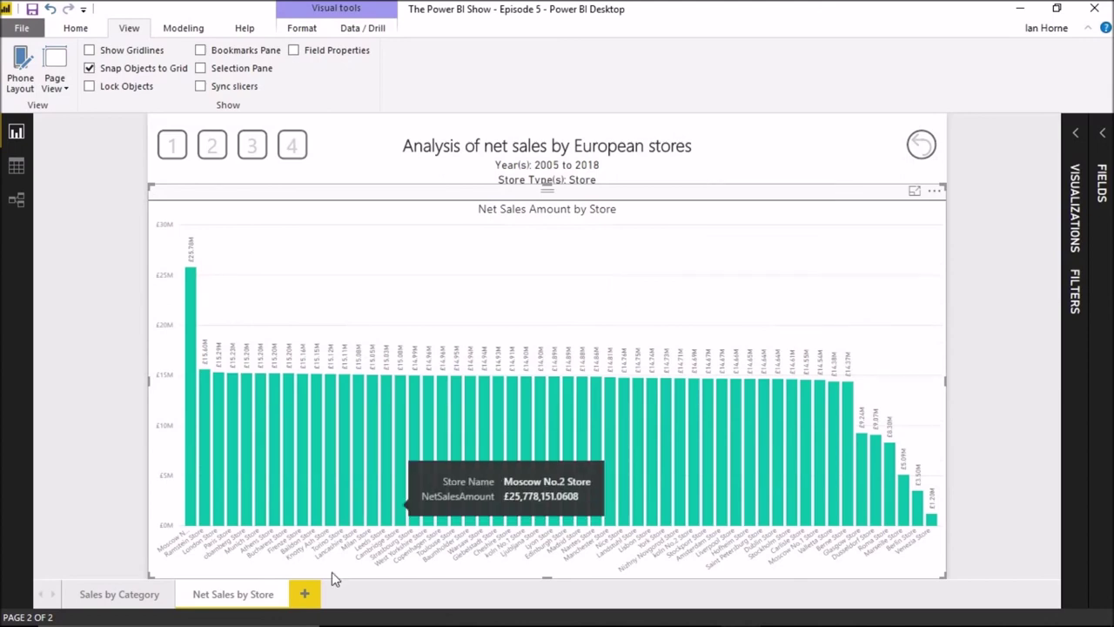
Step: Filter the Sales by Category page to 2012 with the Year slicer
click(131, 599)
click(228, 202)
click(816, 268)
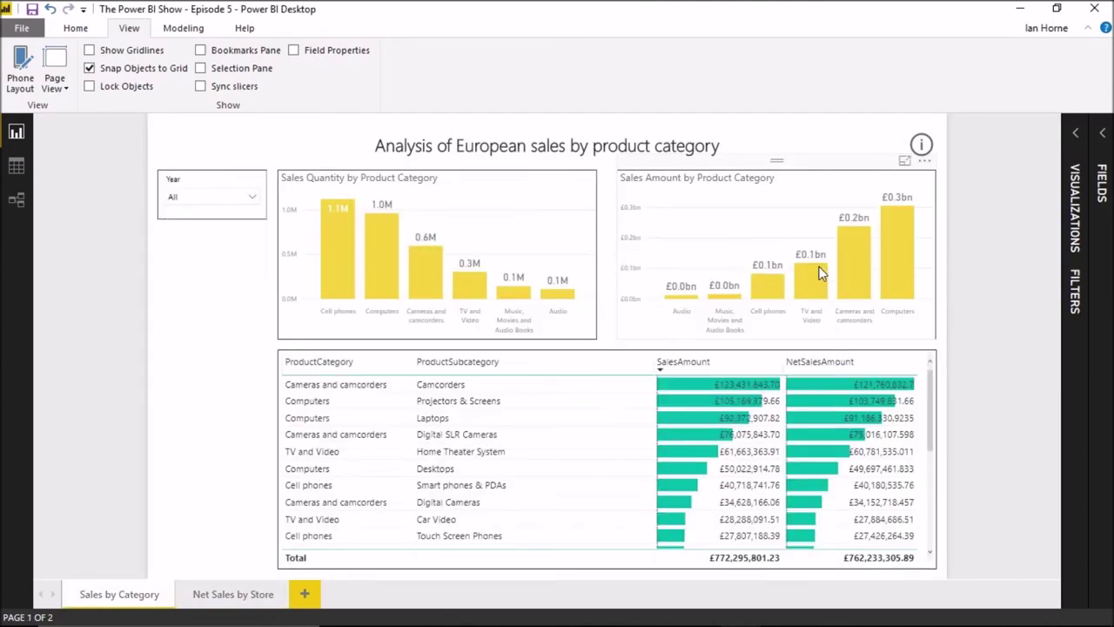
click(251, 197)
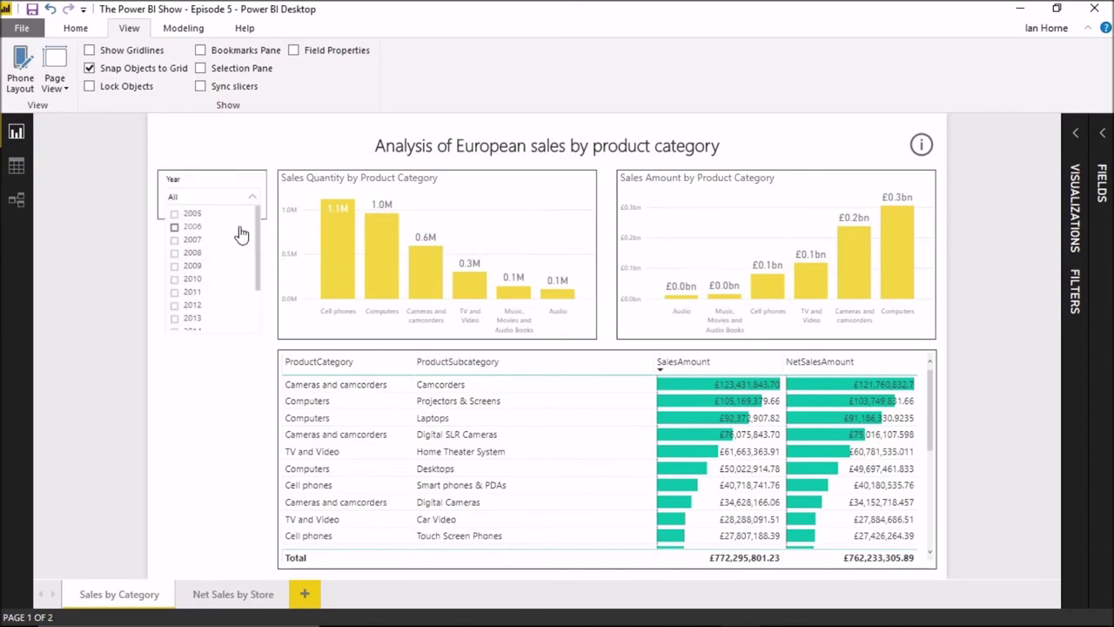
click(192, 307)
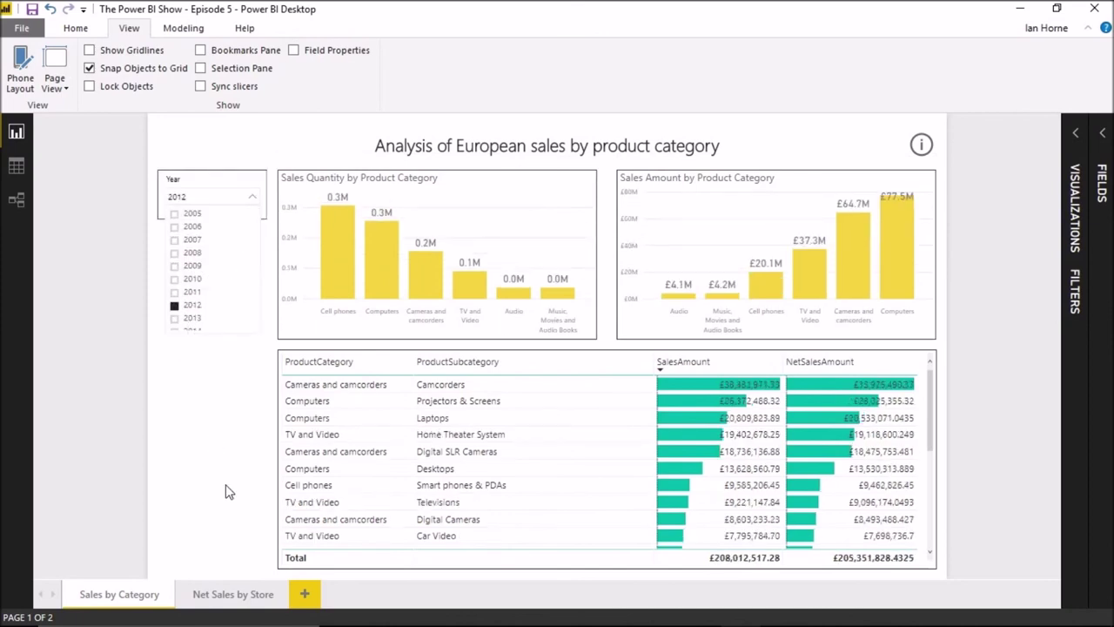
Step: Test quartile buttons 1 to 4 on the Net Sales by Store page with the 2012 year filter in place
click(231, 595)
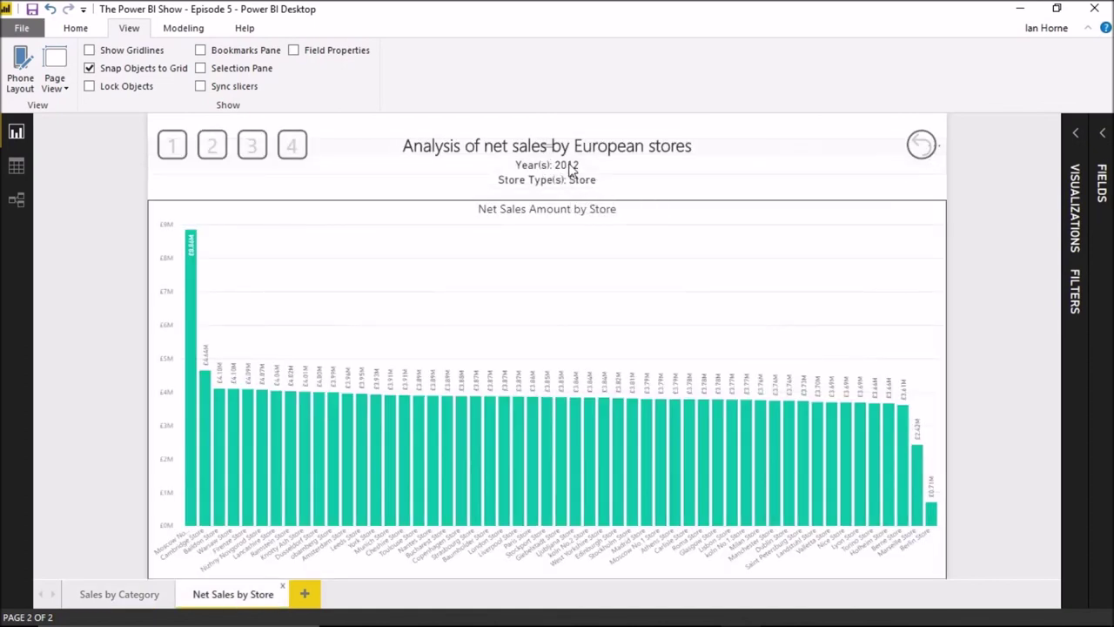
click(177, 149)
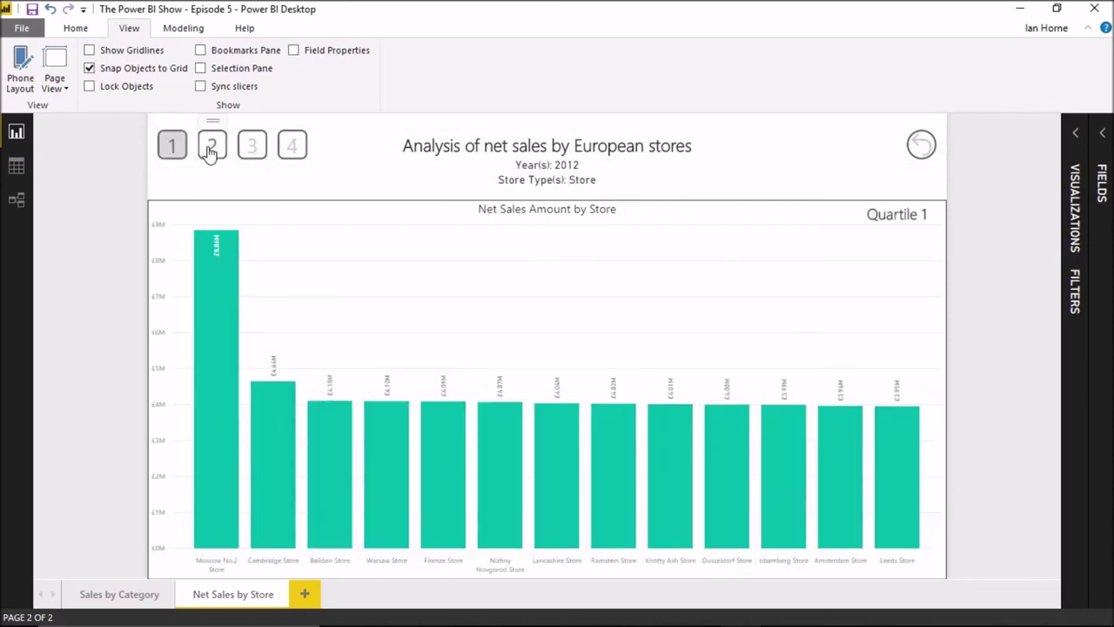
click(211, 150)
click(251, 146)
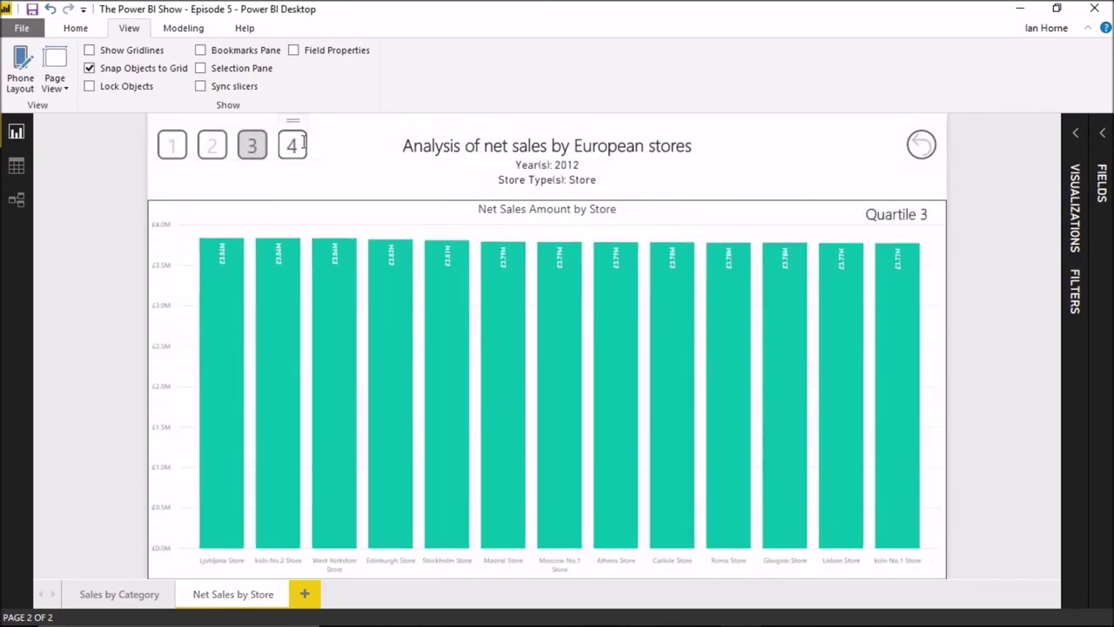
click(297, 146)
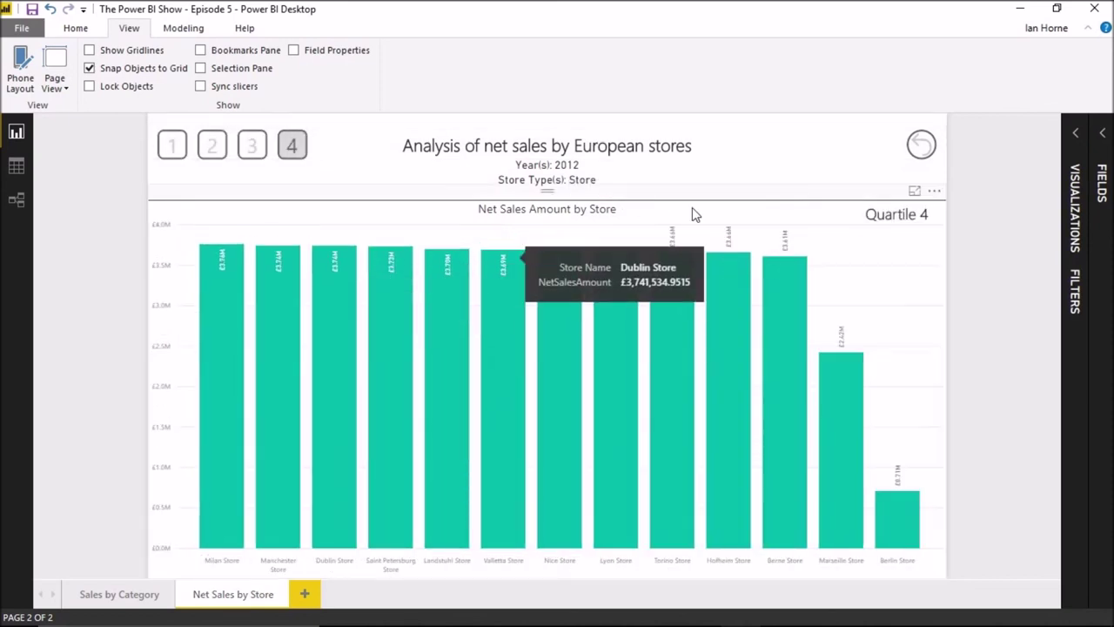
Step: Clear the quartile filter on the Net Sales by Store chart with the report's reset button
click(924, 146)
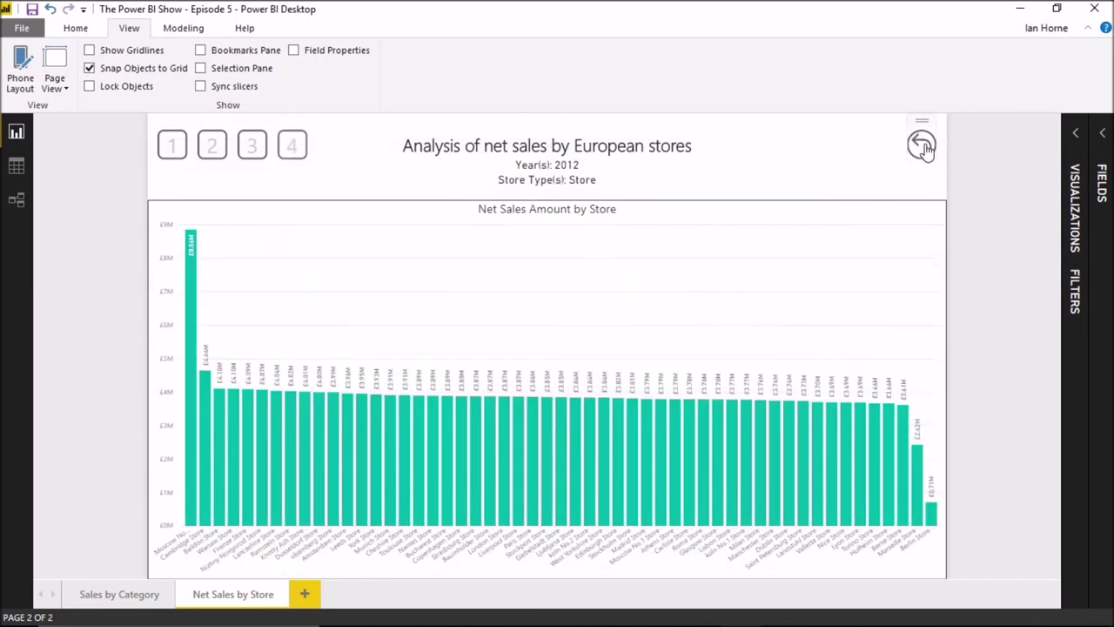
click(61, 33)
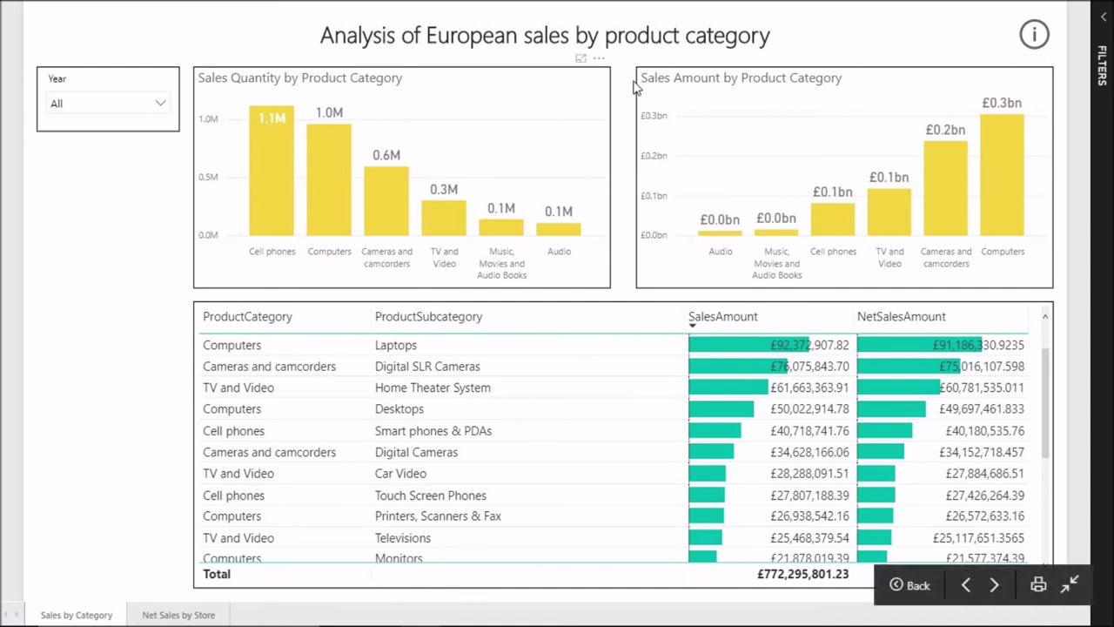
Step: Test the information button on the Sales by Category page by showing the About overlay and dismissing it
click(1033, 39)
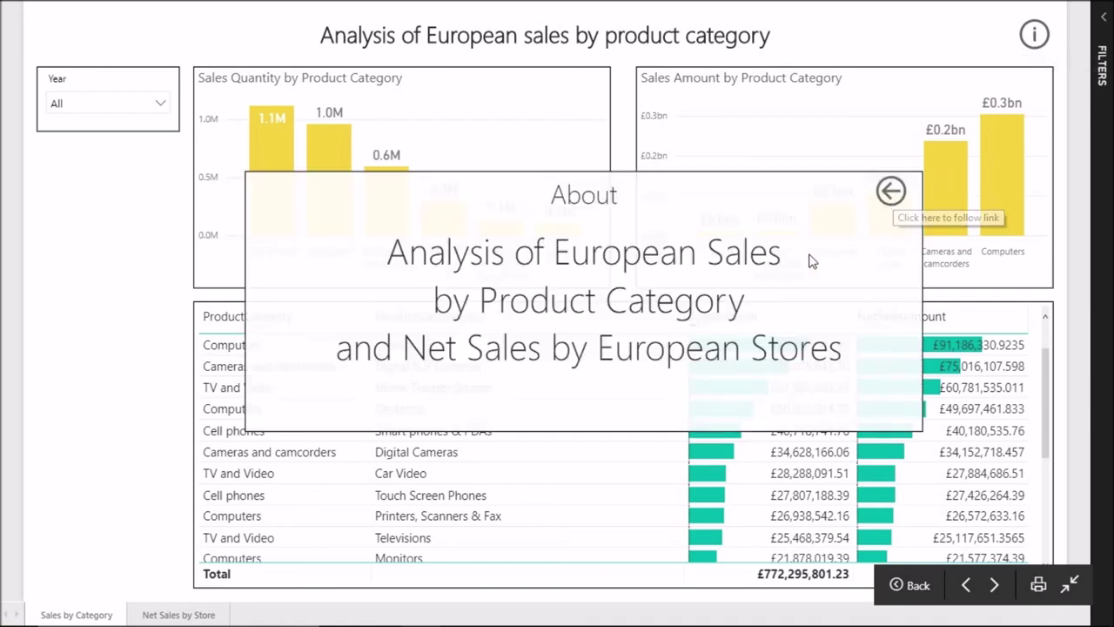
click(891, 190)
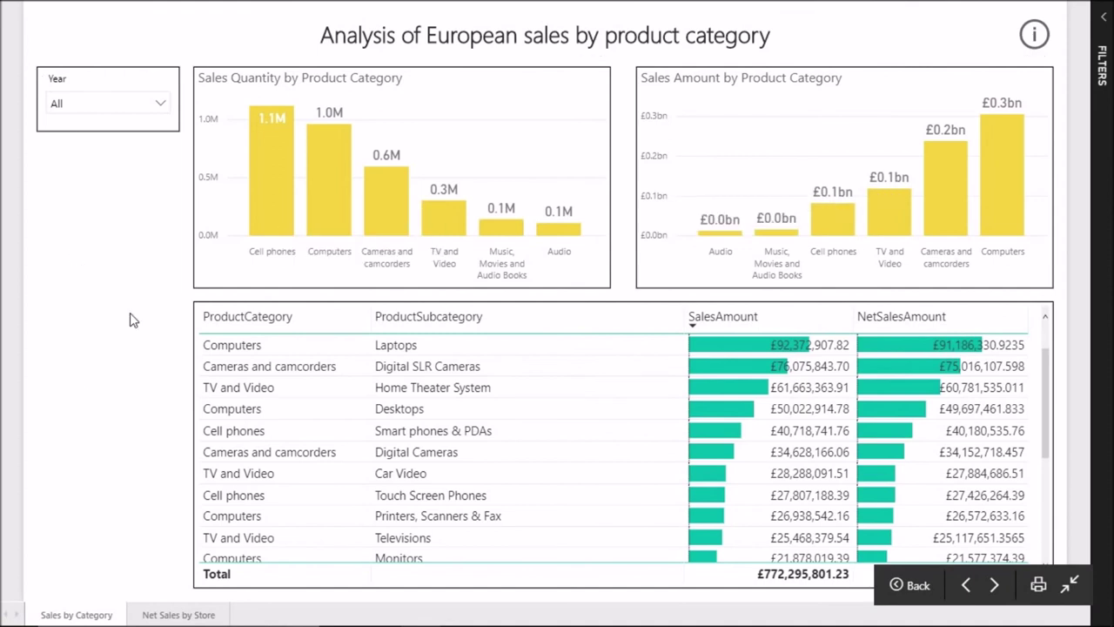
Step: Test quartile buttons 1, 4, 2 and 3 and the reset button on the published report's Net Sales by Store page
click(179, 614)
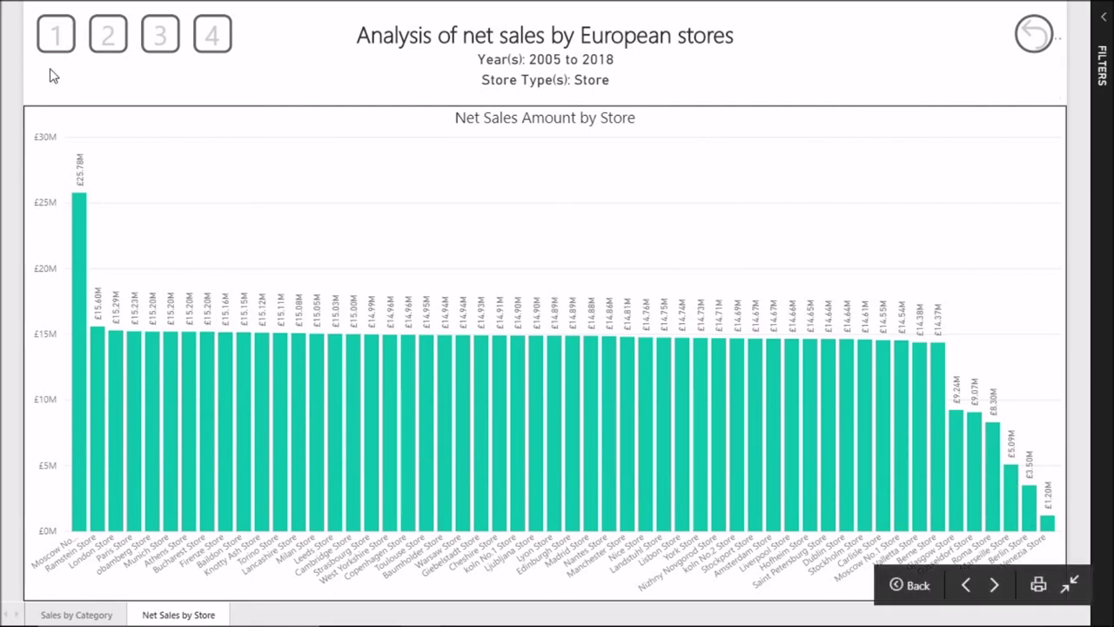
click(55, 34)
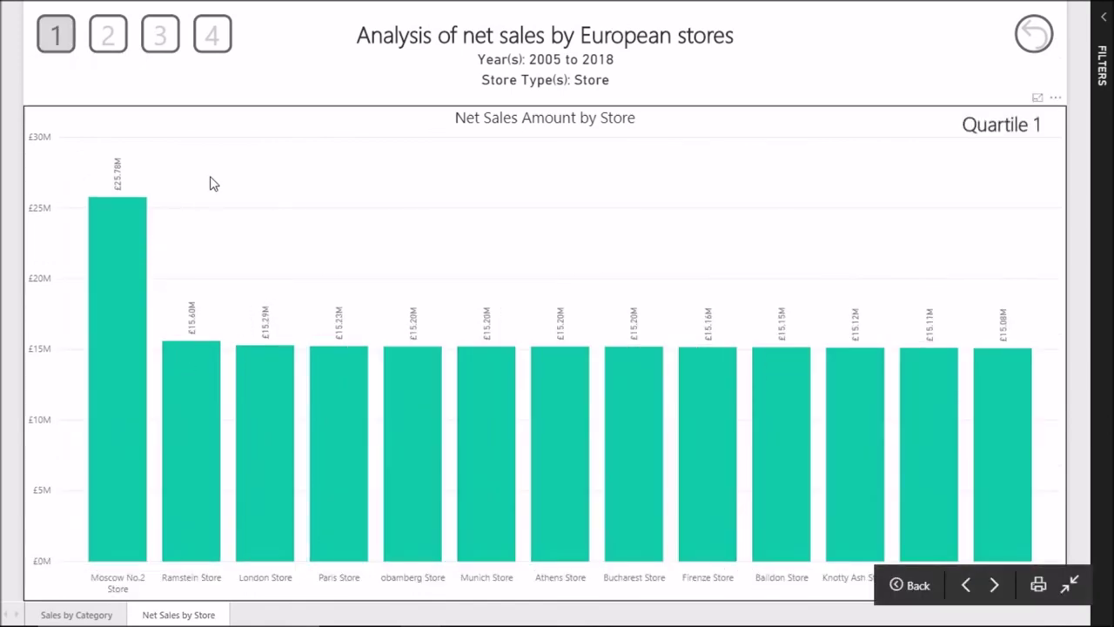
click(216, 45)
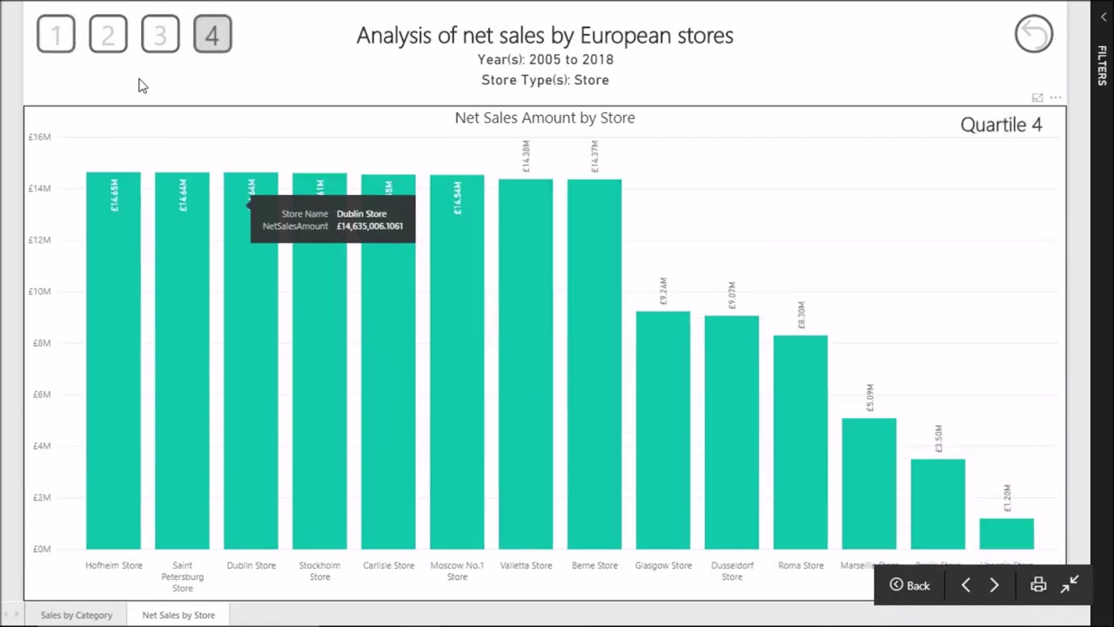
click(119, 49)
click(156, 48)
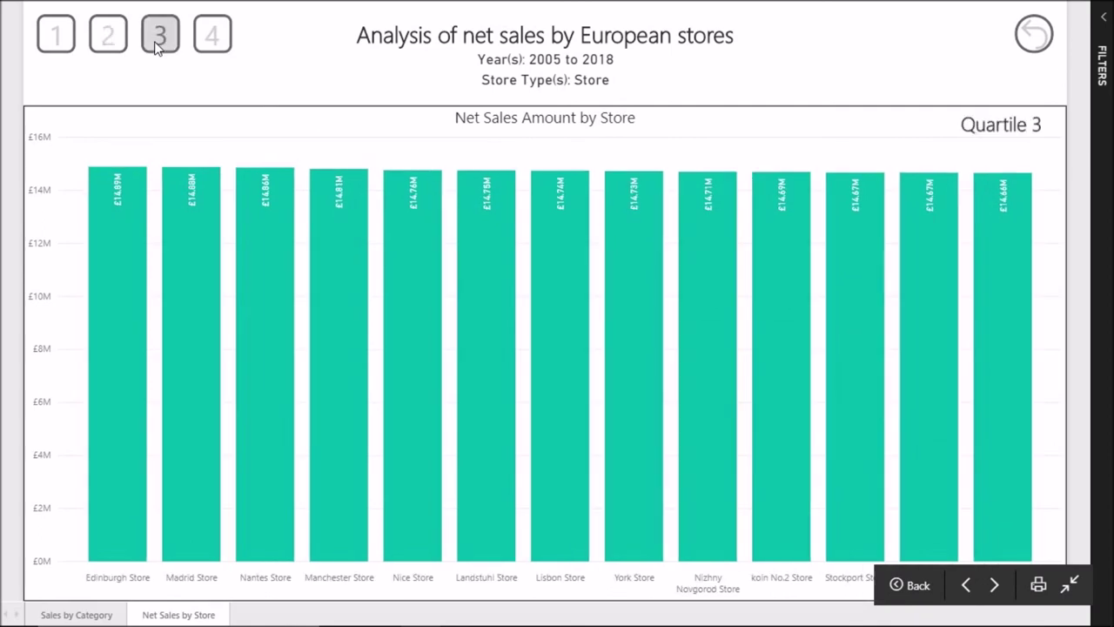
click(1036, 36)
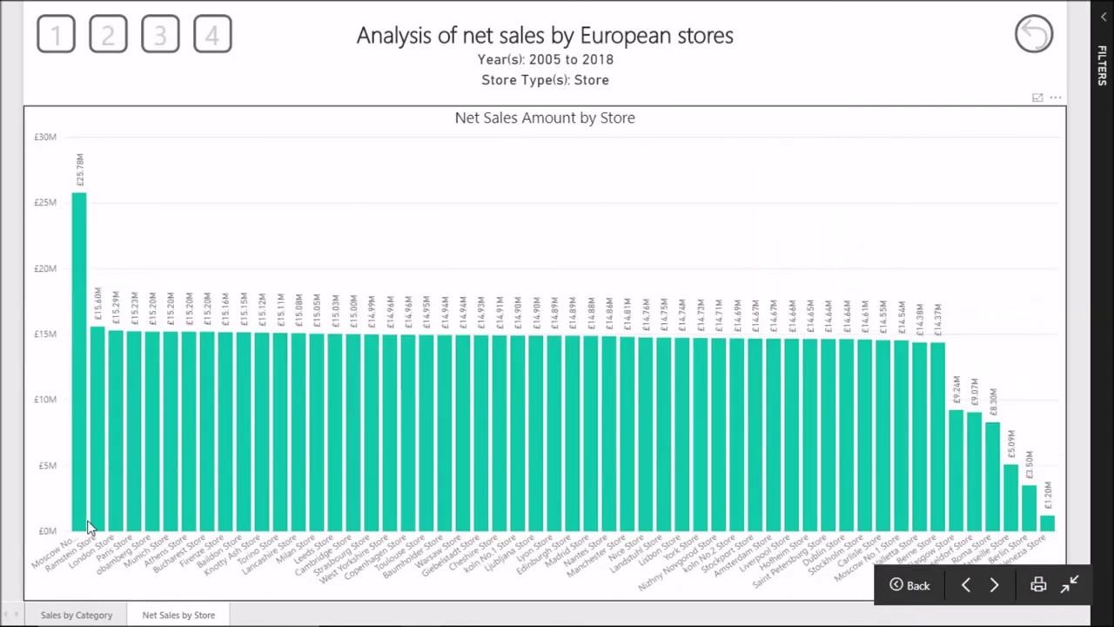
Step: Filter the published report's Sales by Category page to 2013 with the Year slicer
click(76, 613)
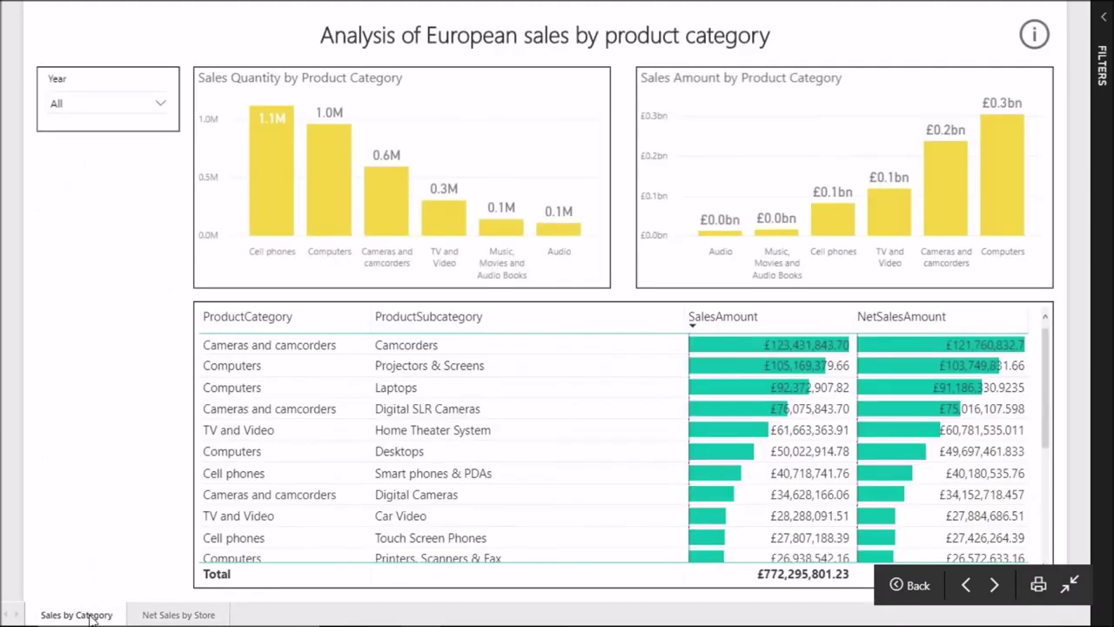
click(109, 106)
click(58, 261)
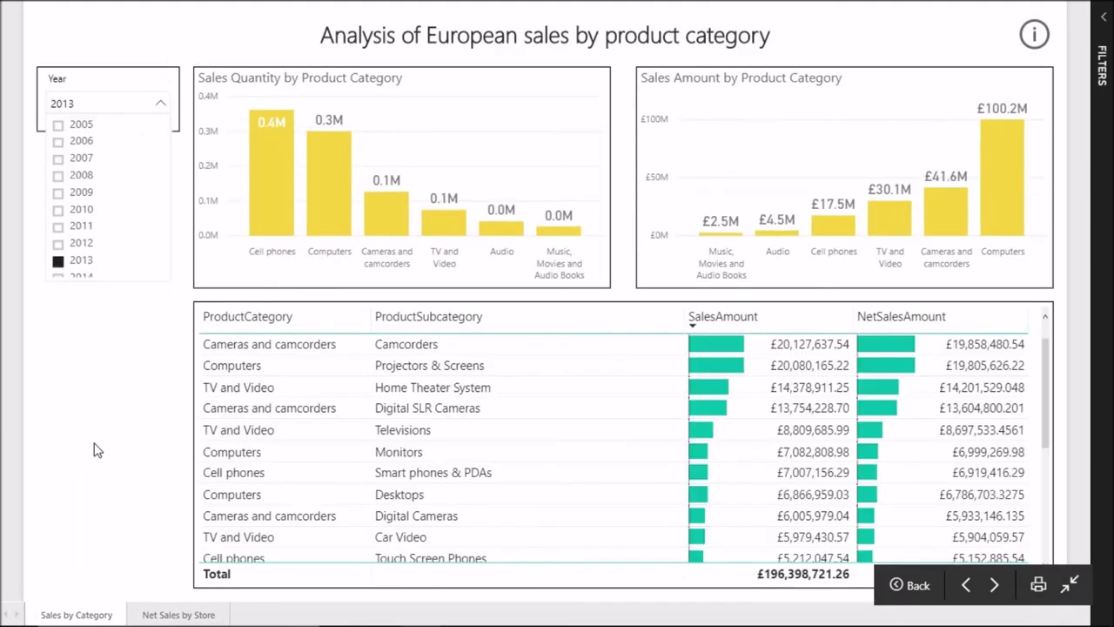
Step: Test quartile buttons 1 to 4, and 1 again, on the Net Sales by Store page with the 2013 year filter in place
click(178, 614)
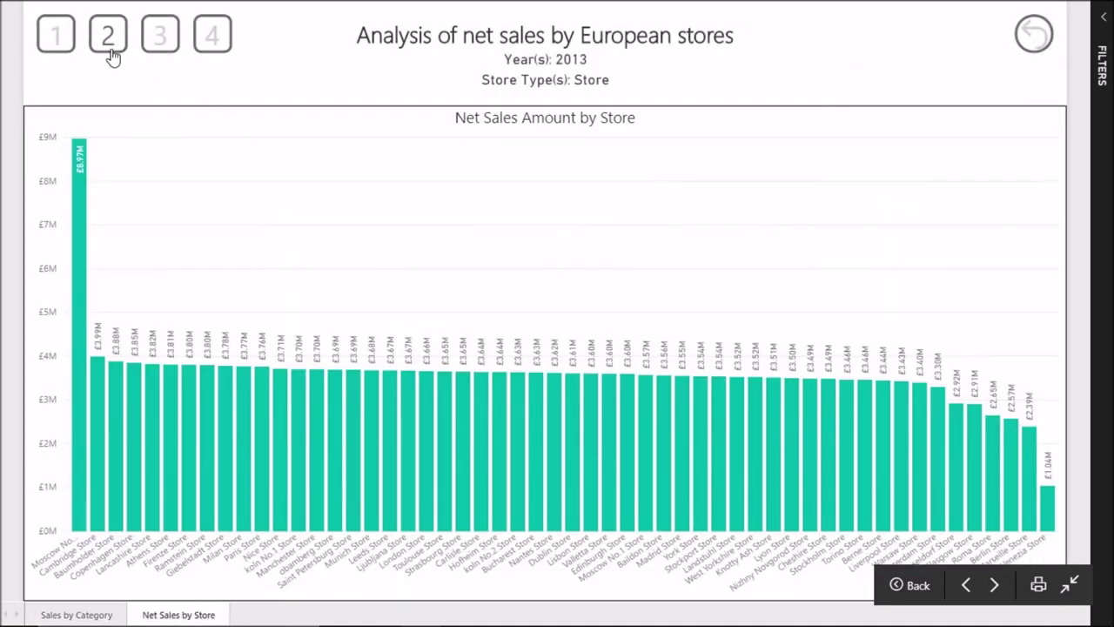
click(56, 38)
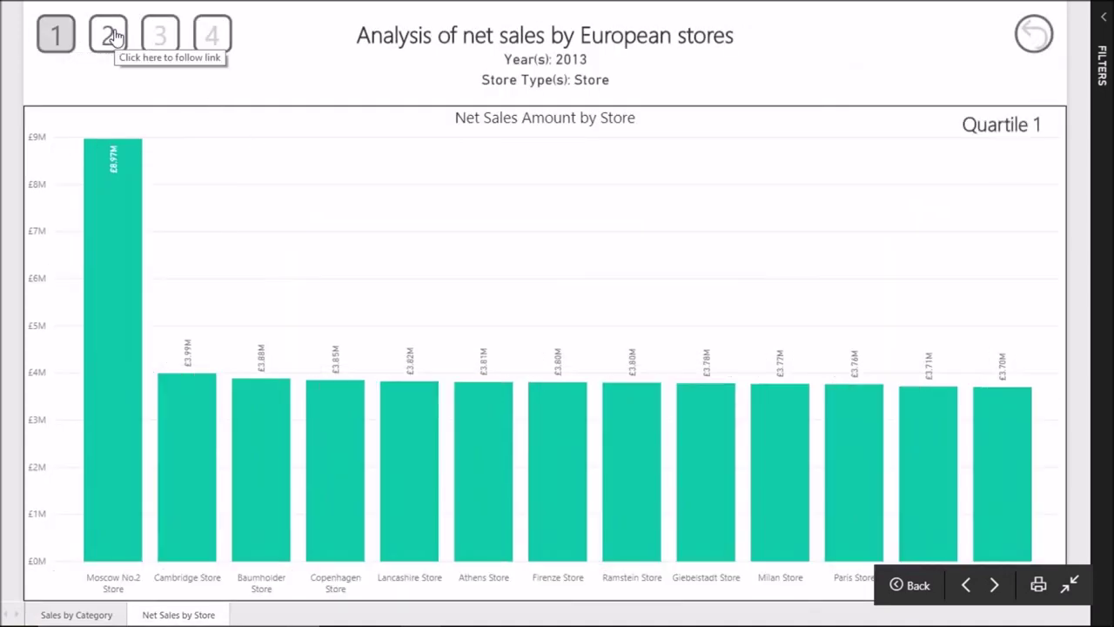
click(108, 35)
click(155, 35)
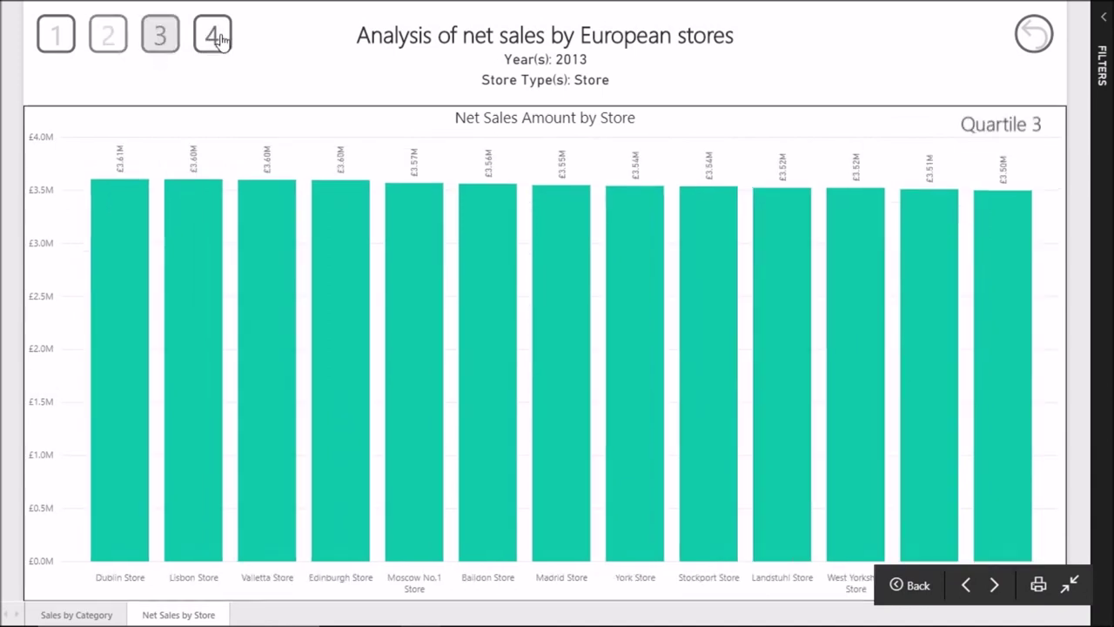
click(218, 38)
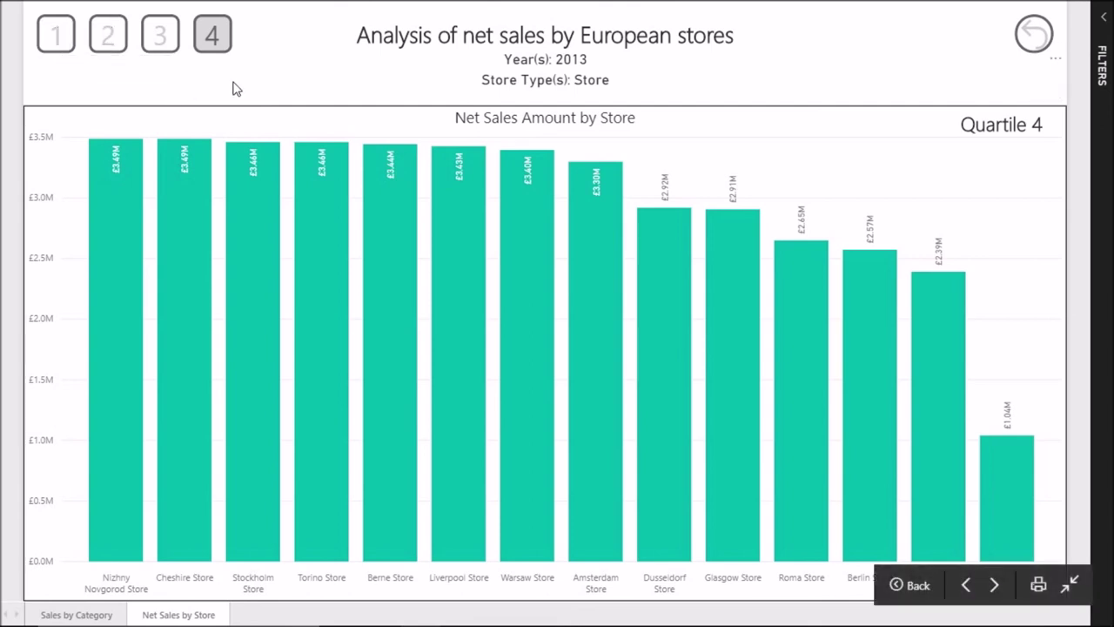
click(48, 39)
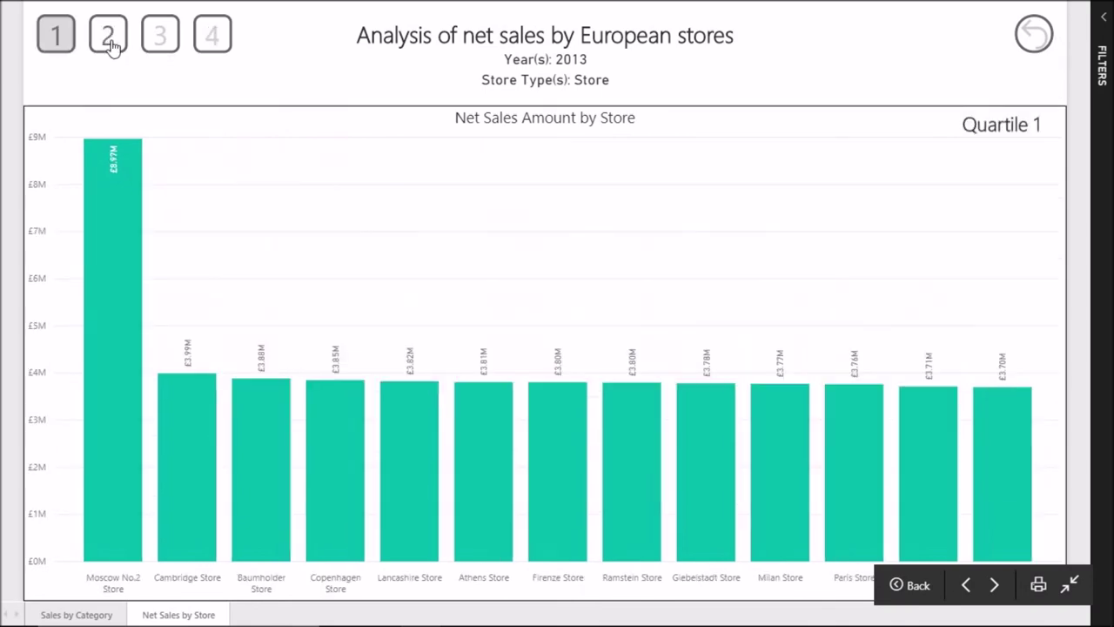